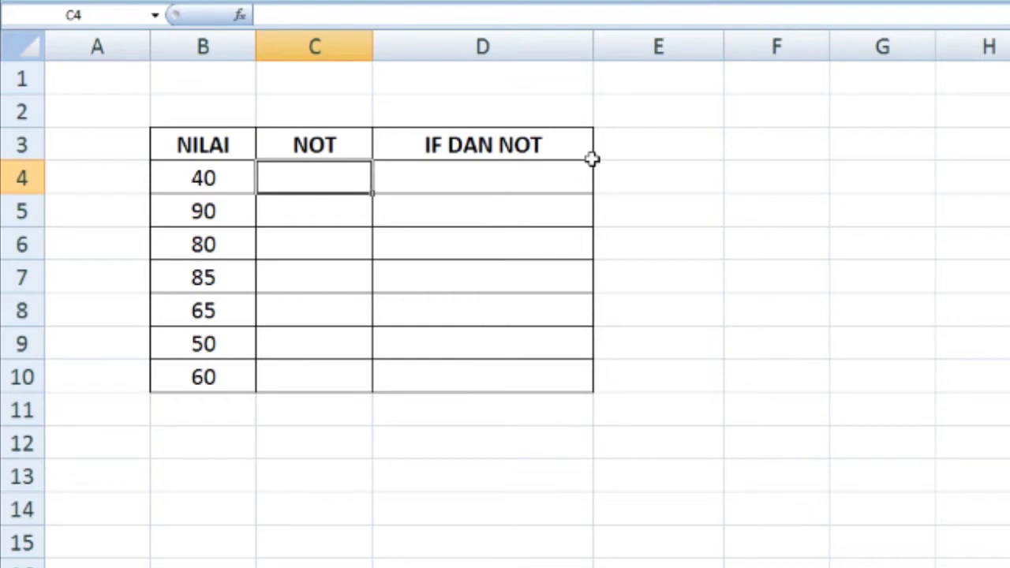
Step: Enter the formula =NOT(B4<70) in cell C4
type("=")
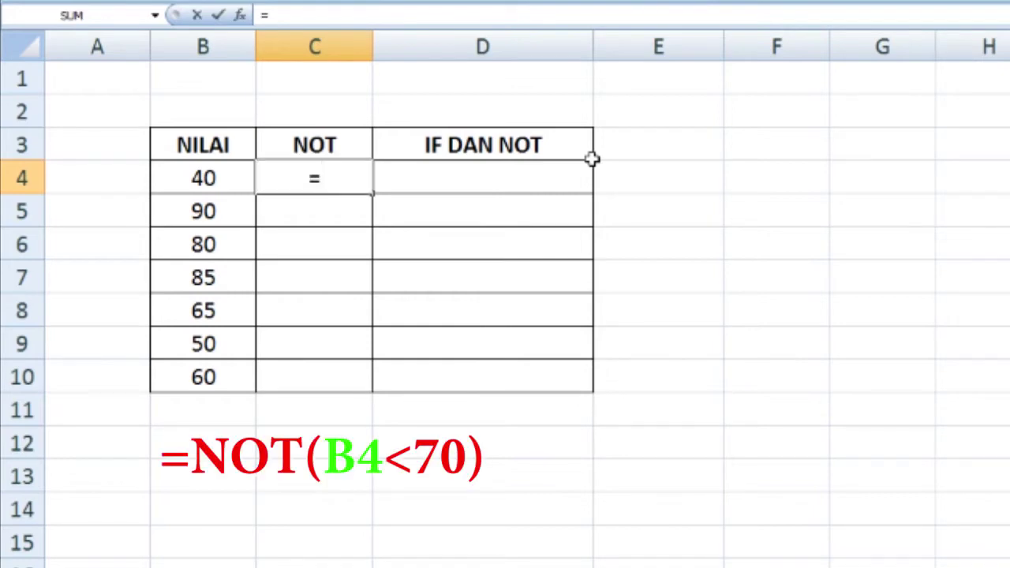
type("NOT(")
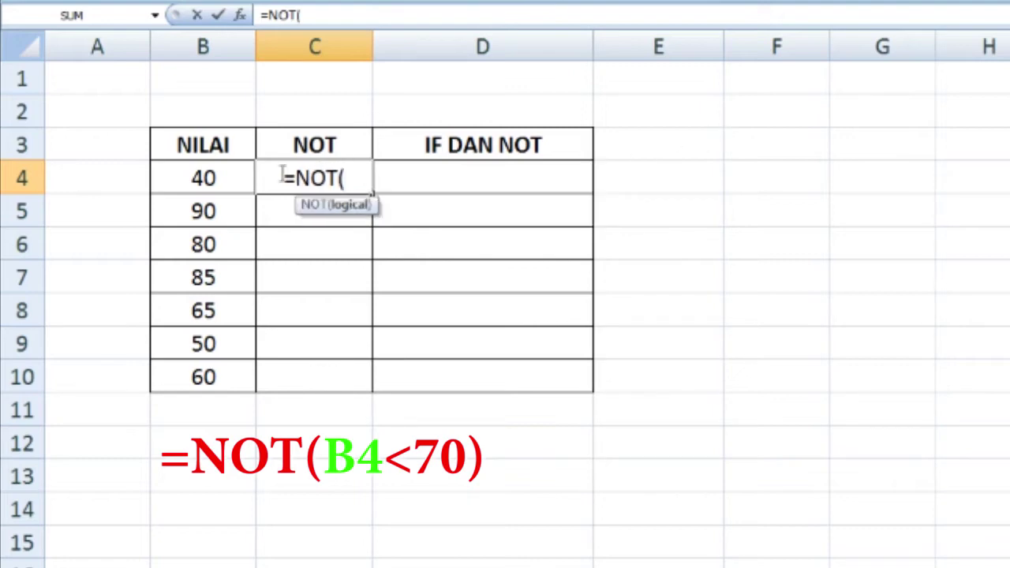
left_click(182, 180)
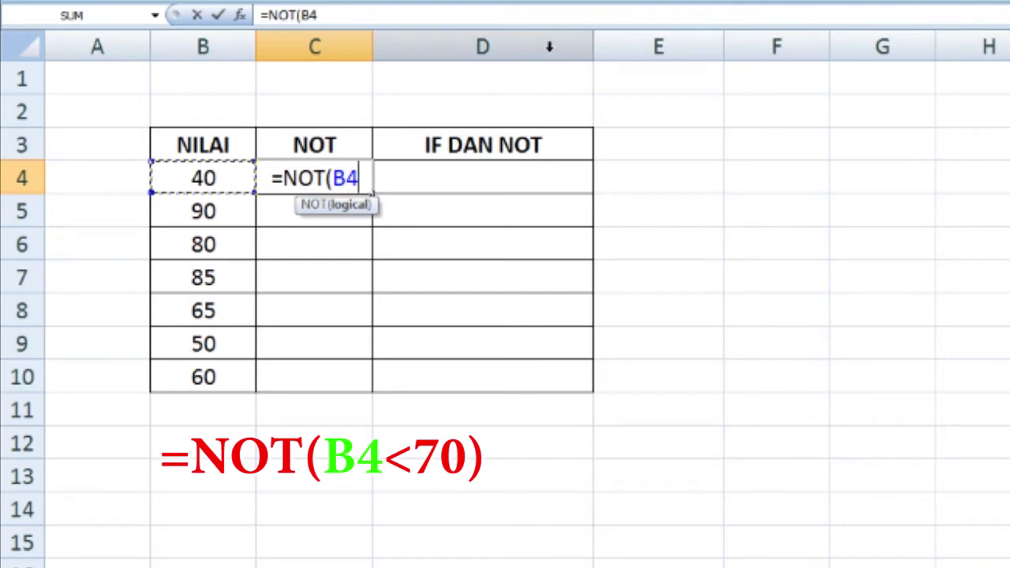
type("<70)")
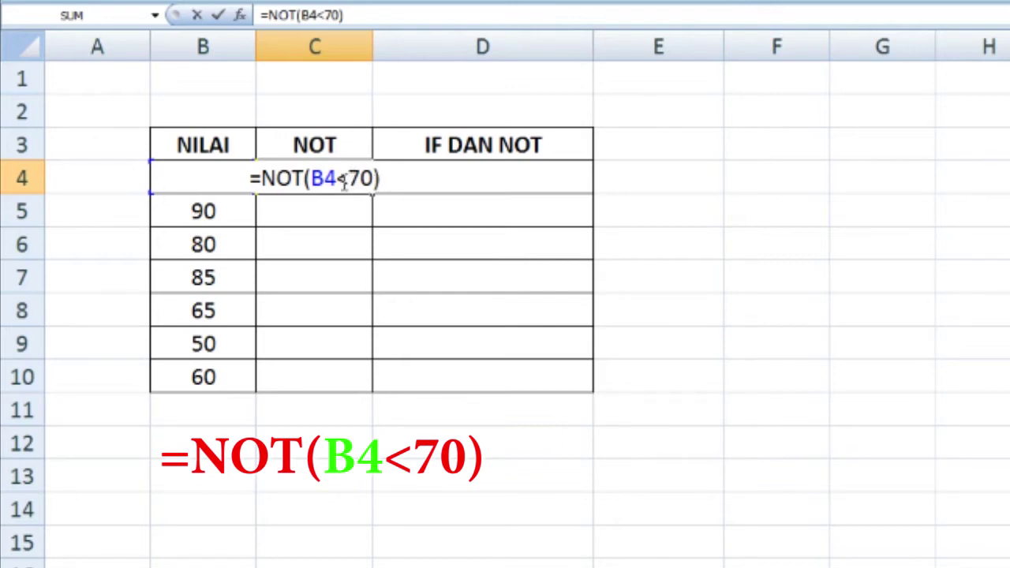
mouse_move(294, 178)
left_mouse_down()
mouse_move(261, 178)
mouse_move(303, 178)
left_mouse_up()
left_click(260, 178)
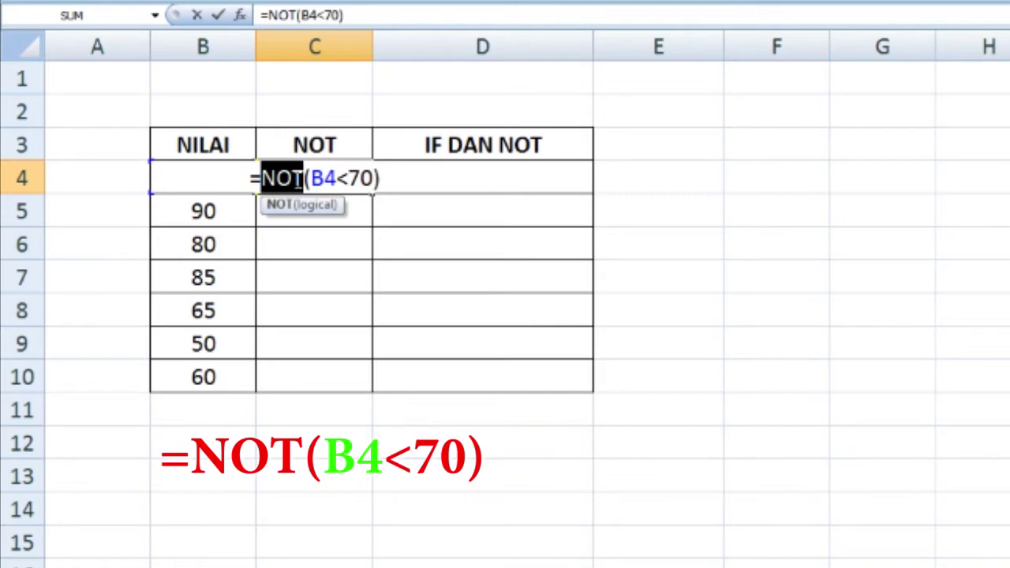
left_click(324, 178)
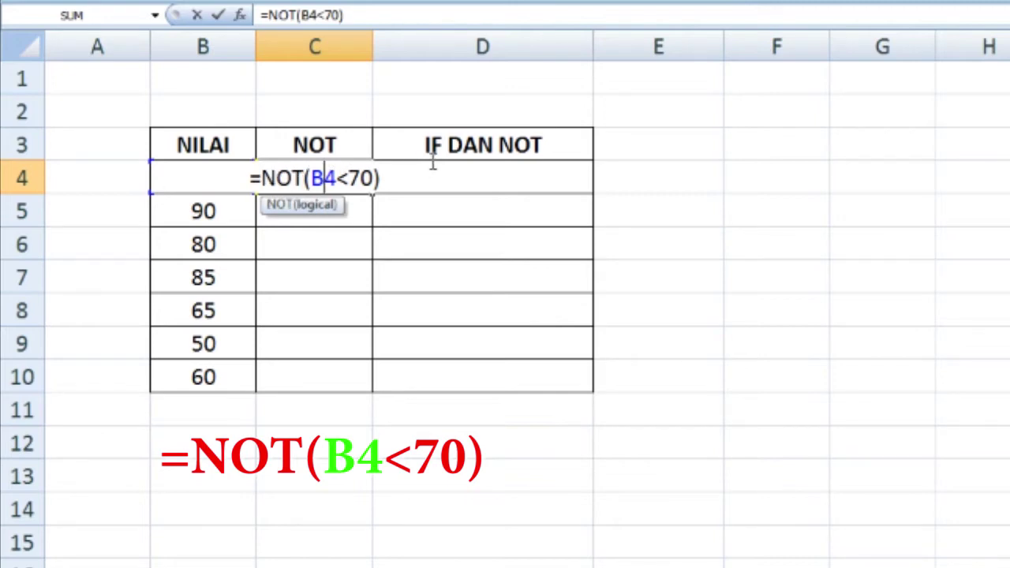
key("Return")
left_click(326, 170)
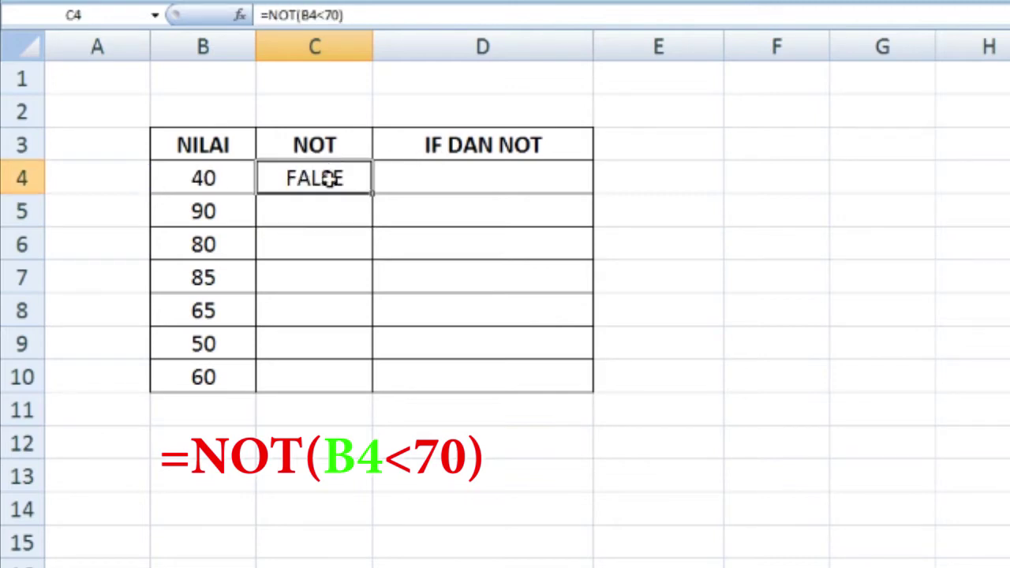
Step: Enter the formula =NOT(B5<70) in cell C5
left_click(340, 208)
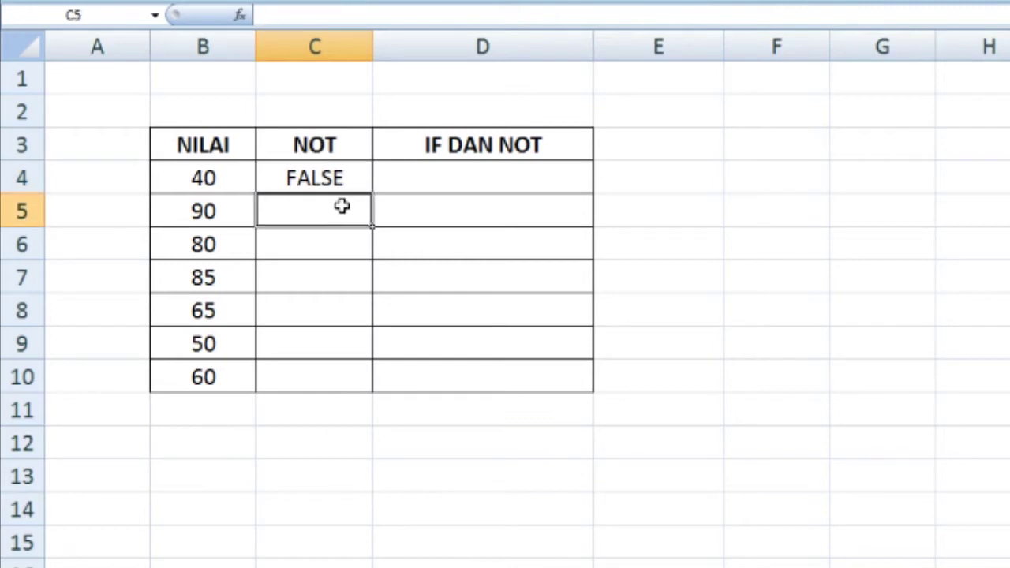
type("=")
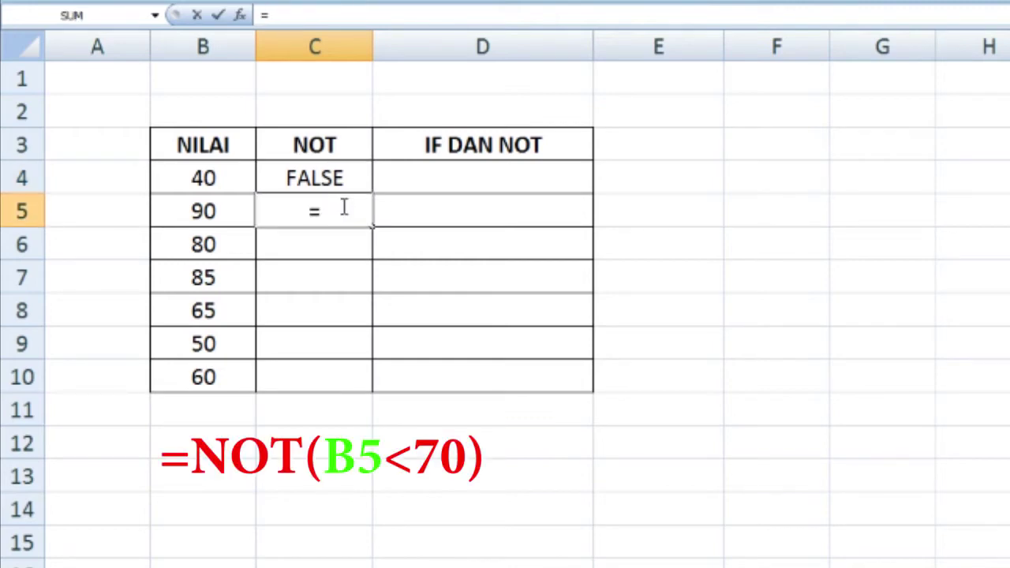
type("NOT(")
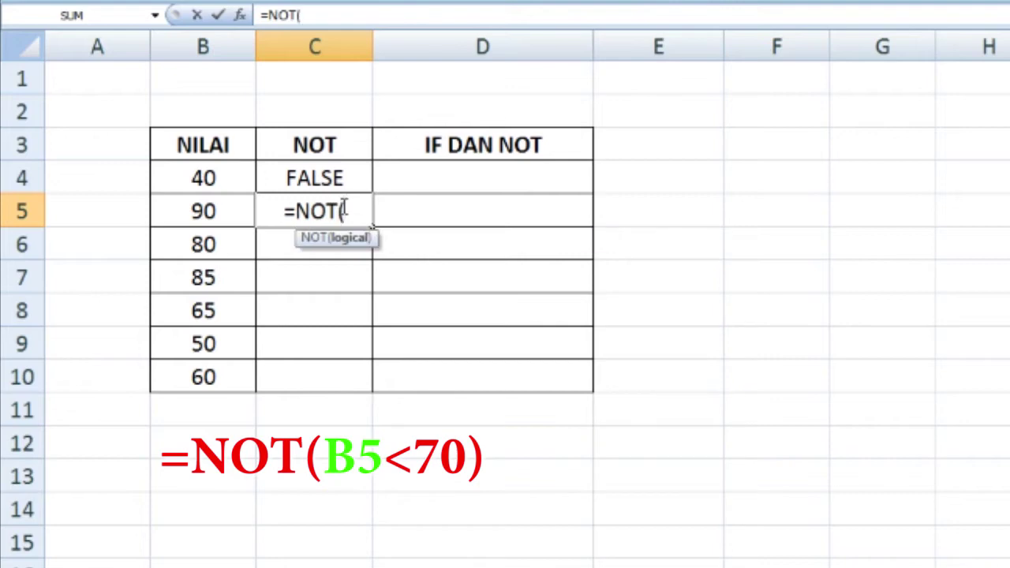
left_click(239, 212)
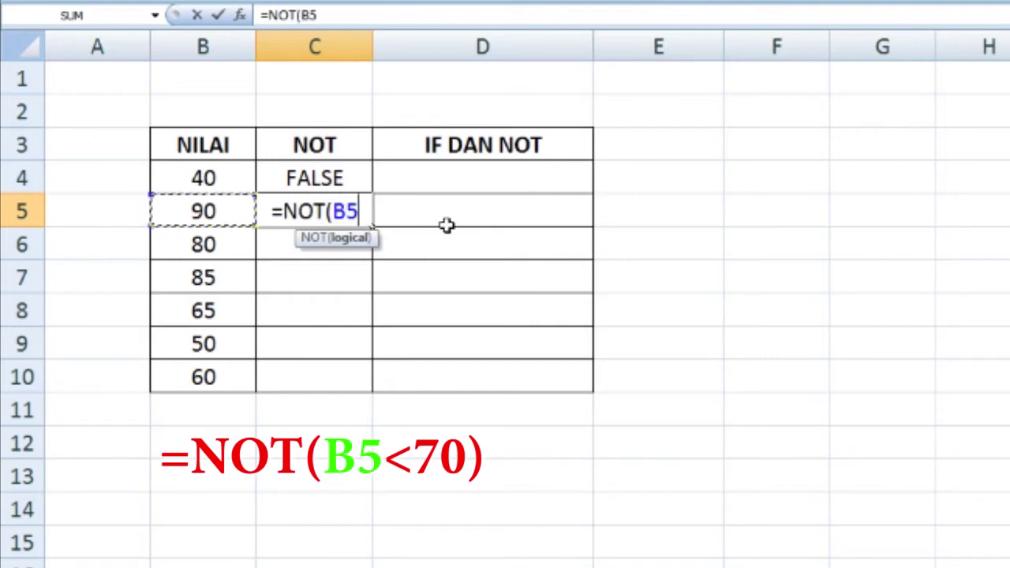
type("<")
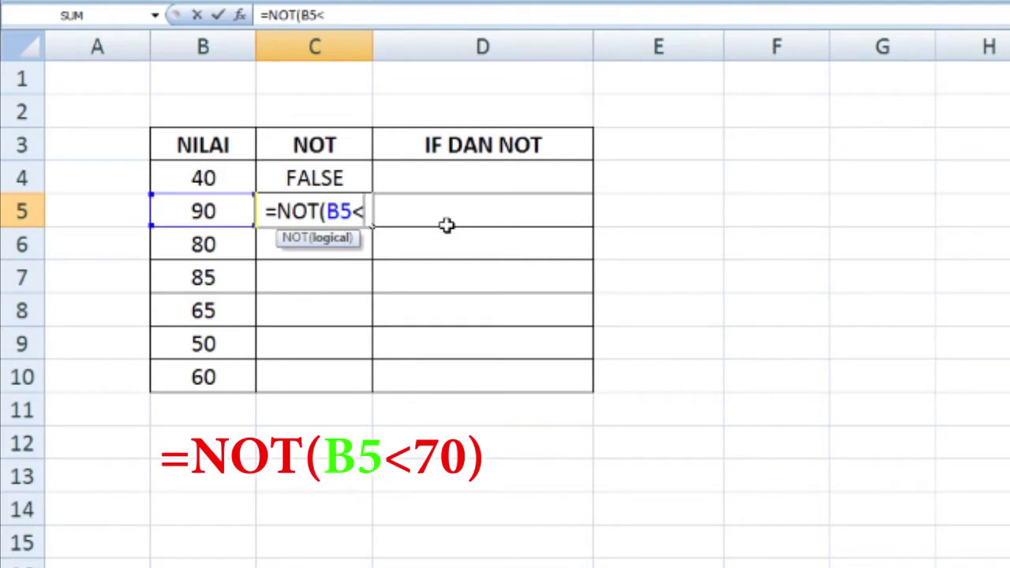
type("70)")
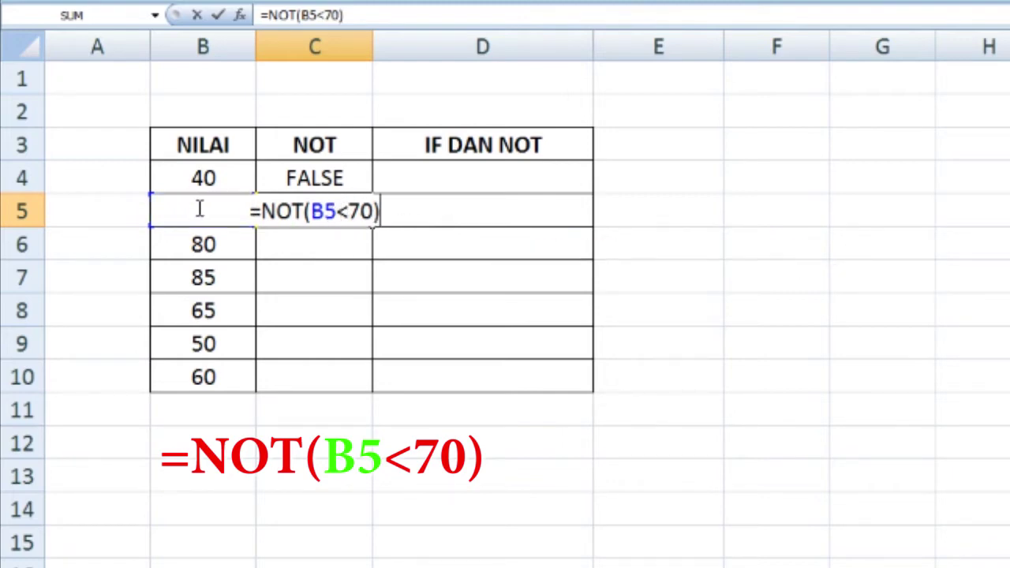
left_click(364, 211)
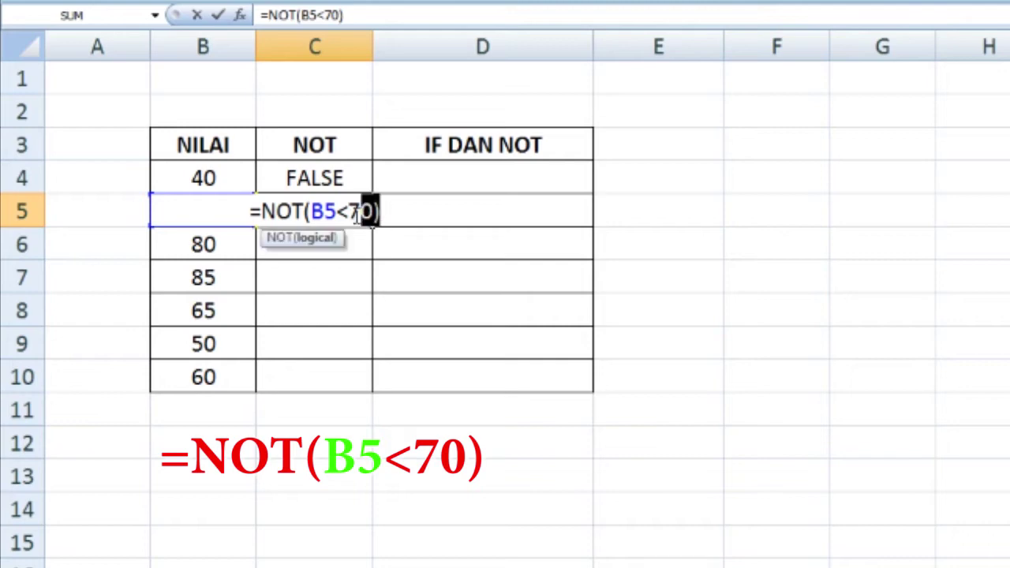
left_click_drag(303, 211, 262, 212)
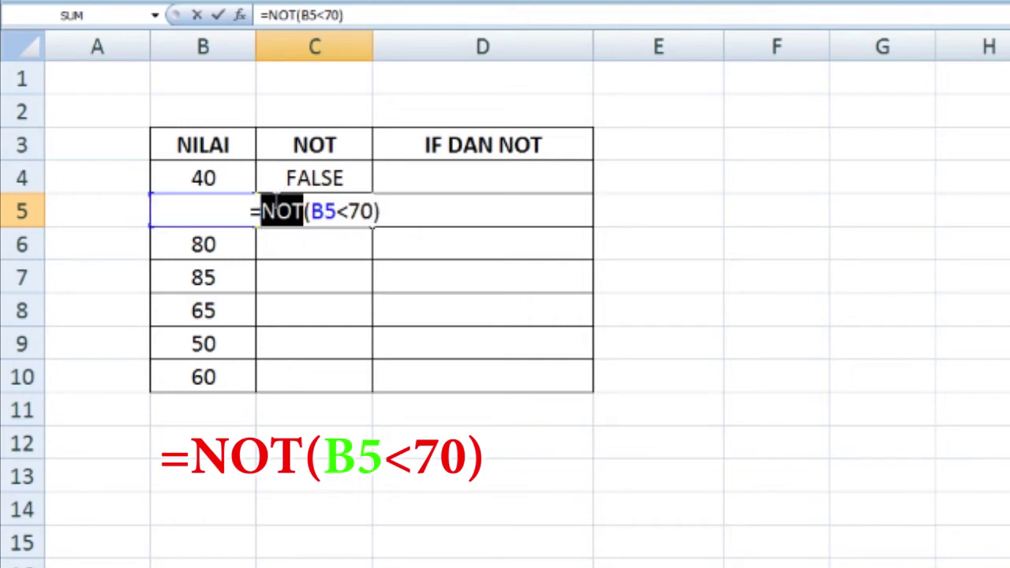
left_click(281, 206)
left_click(378, 211)
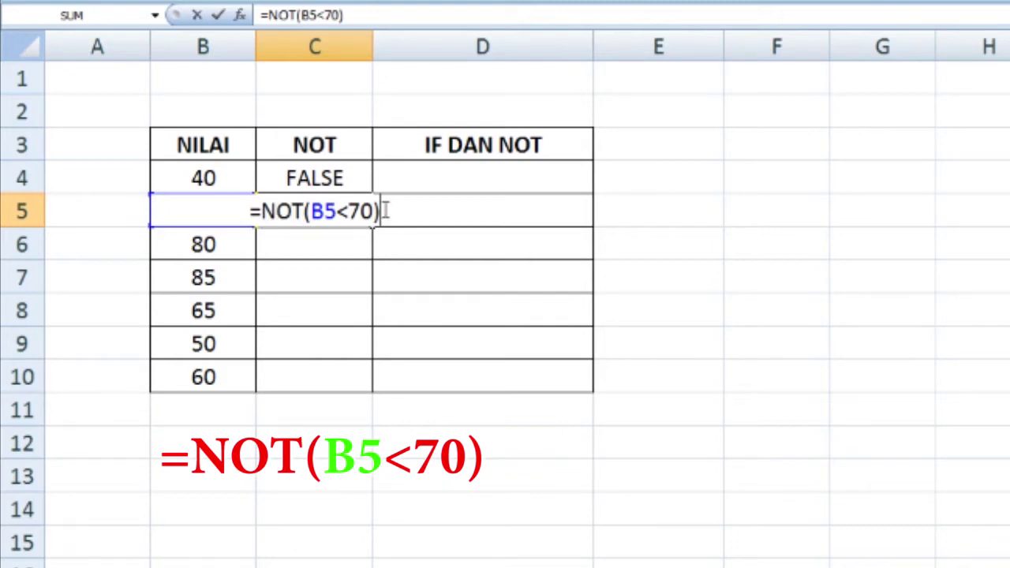
key("Return")
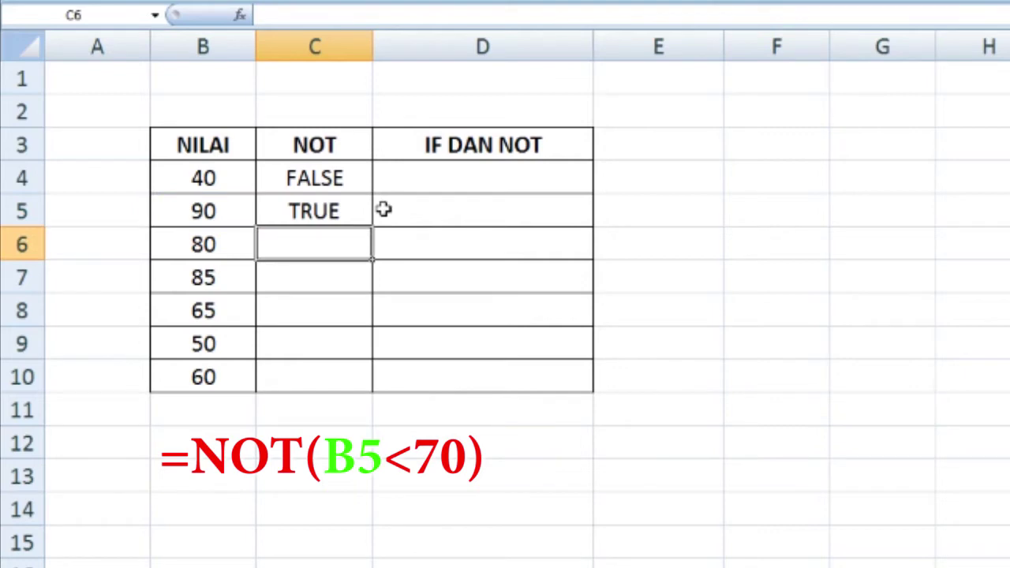
Step: Compare the NOT results in C4 and C5, and look over the remaining rows in B6:C10
left_click(330, 213)
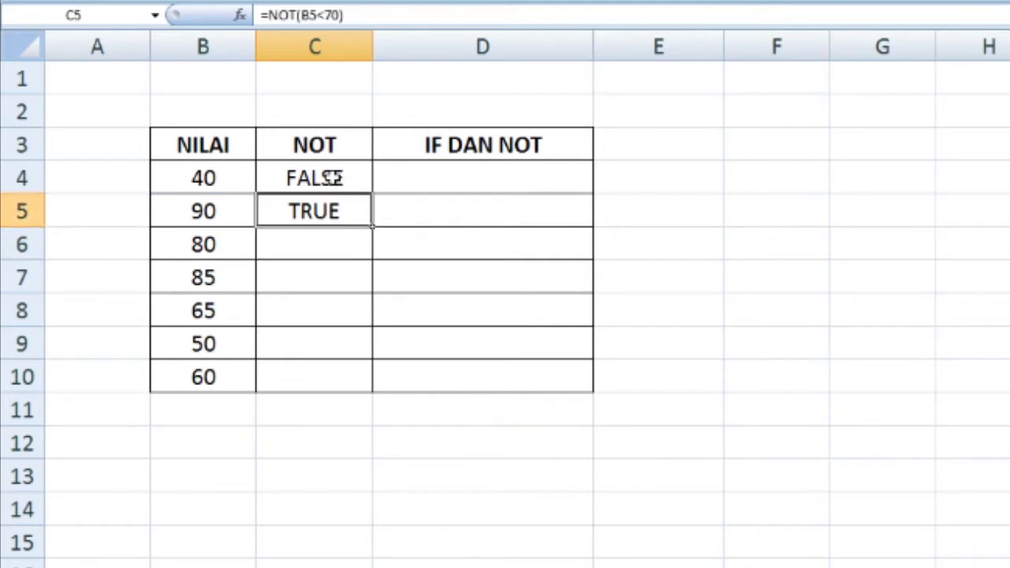
left_click(332, 179)
left_click(331, 210)
left_click(332, 174)
left_click(331, 205)
left_click(329, 241)
left_click_drag(235, 248, 316, 382)
left_click_drag(311, 384, 245, 248)
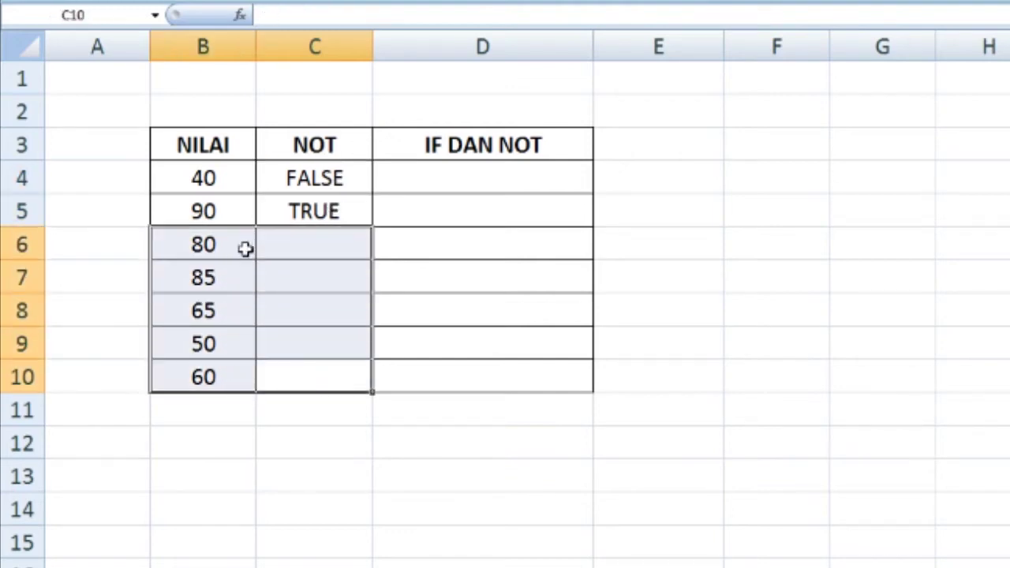
Step: Copy the NOT formula from cell C5 into the range C6:C10
left_click(314, 207)
right_click(314, 207)
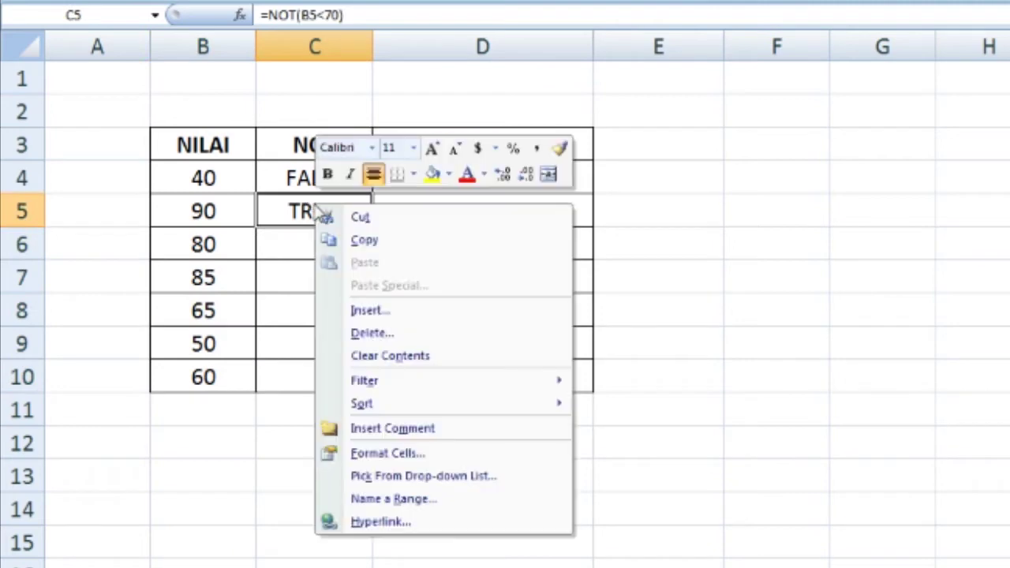
left_click(365, 240)
left_click_drag(322, 255, 296, 374)
right_click(319, 371)
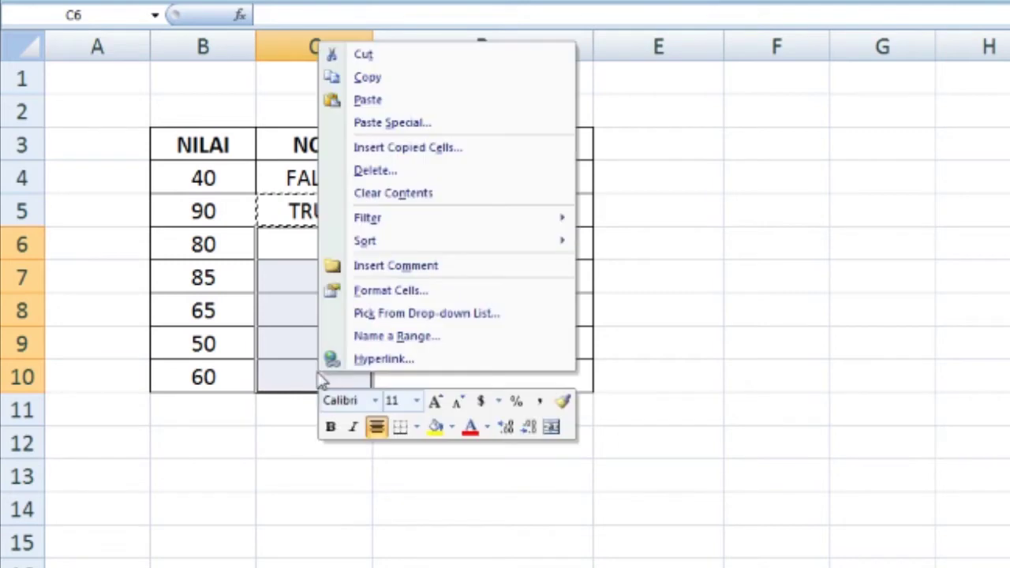
left_click(381, 100)
left_click_drag(368, 279, 345, 219)
left_click_drag(349, 314, 349, 377)
left_click(443, 337)
left_click(418, 199)
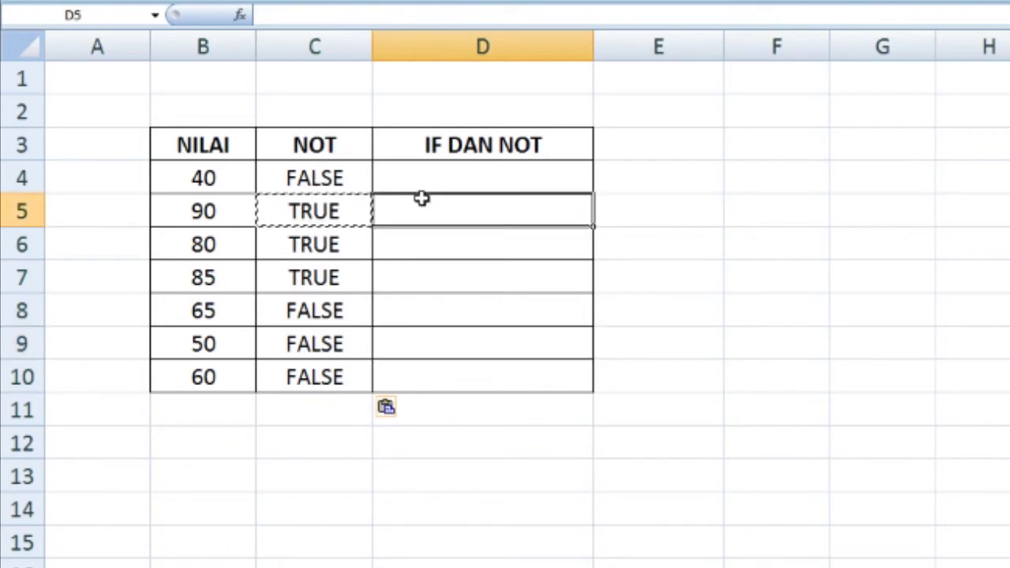
left_click(432, 181)
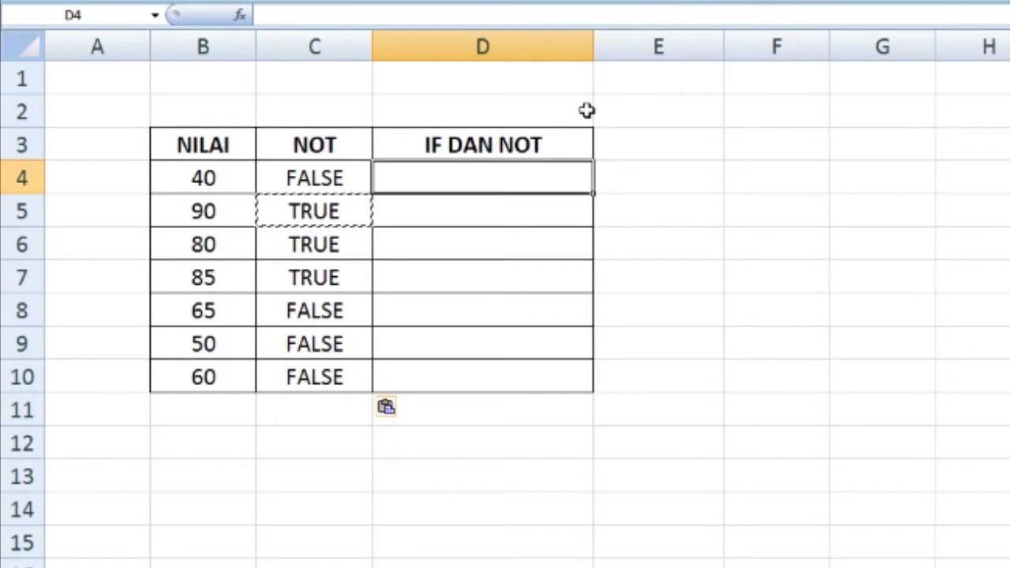
left_click_drag(356, 178, 331, 197)
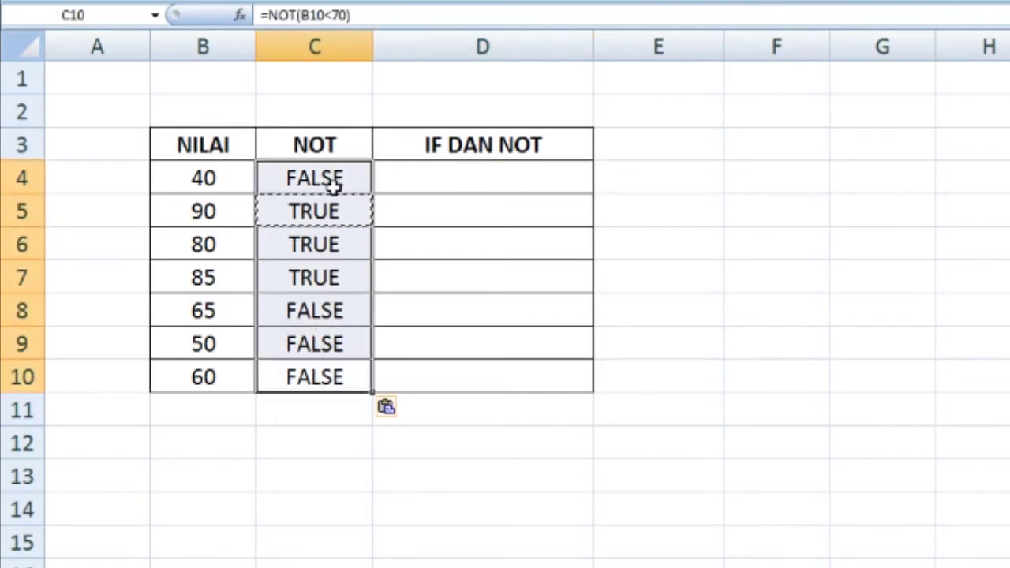
Step: Start the formula in cell D4 with the logical test =IF(NOT(B4<70)
left_click(406, 188)
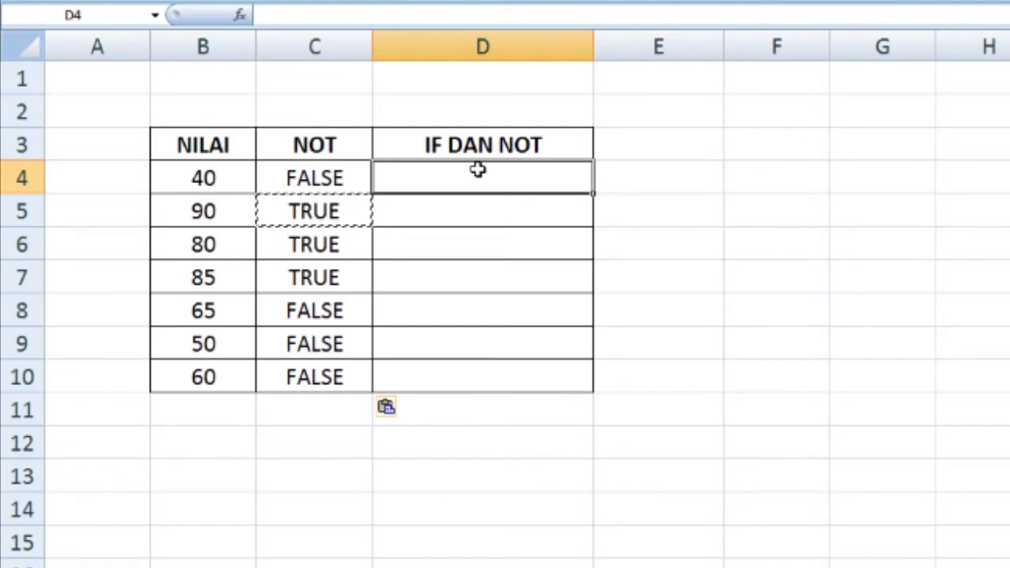
type("=")
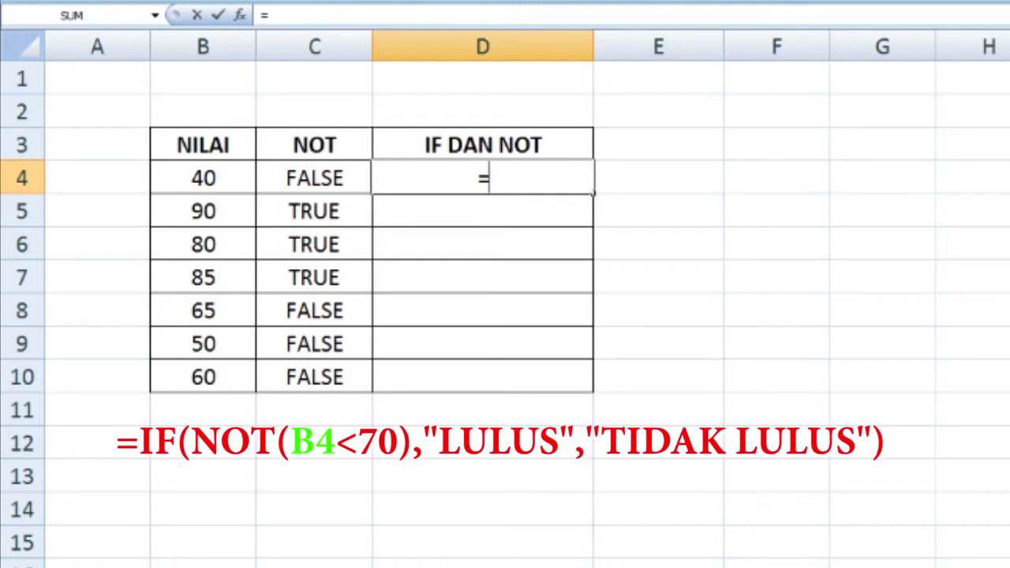
type("IF(")
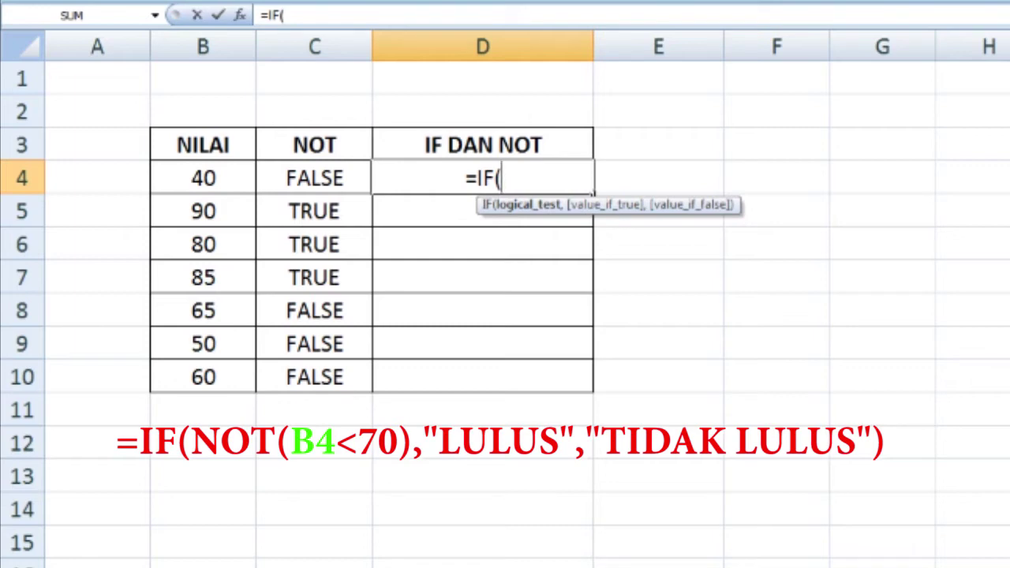
type("NOT(")
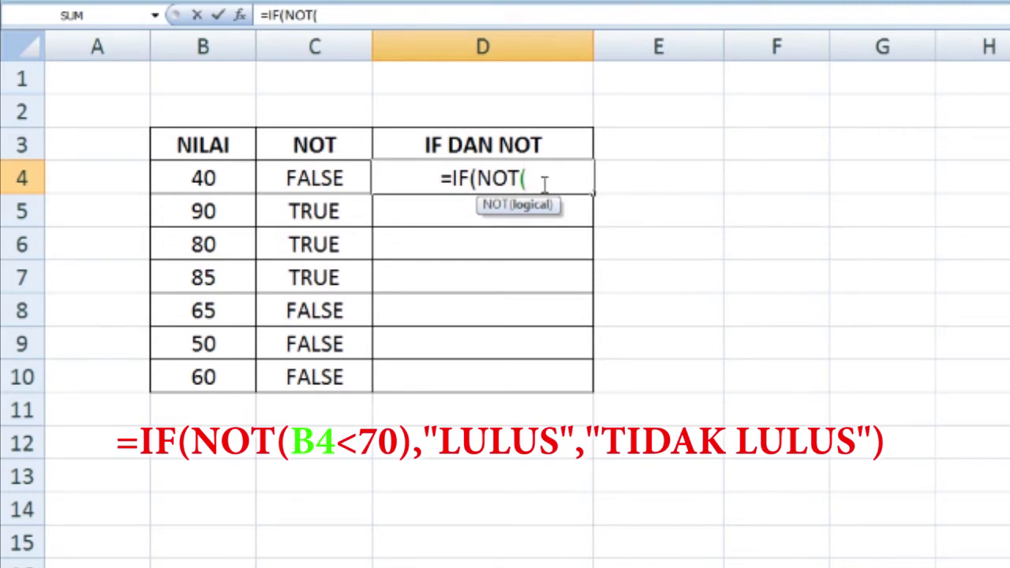
left_click(224, 183)
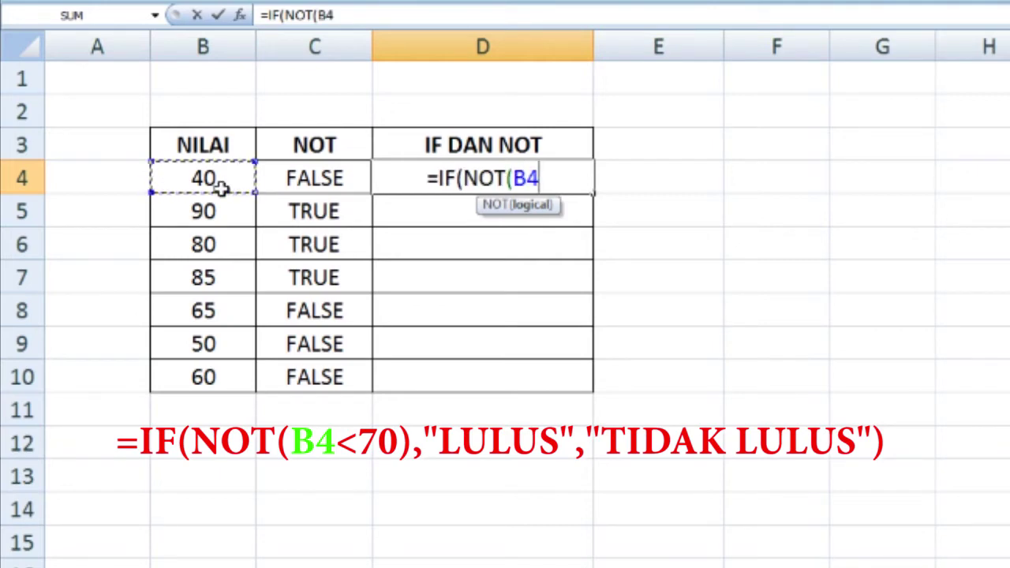
type("<")
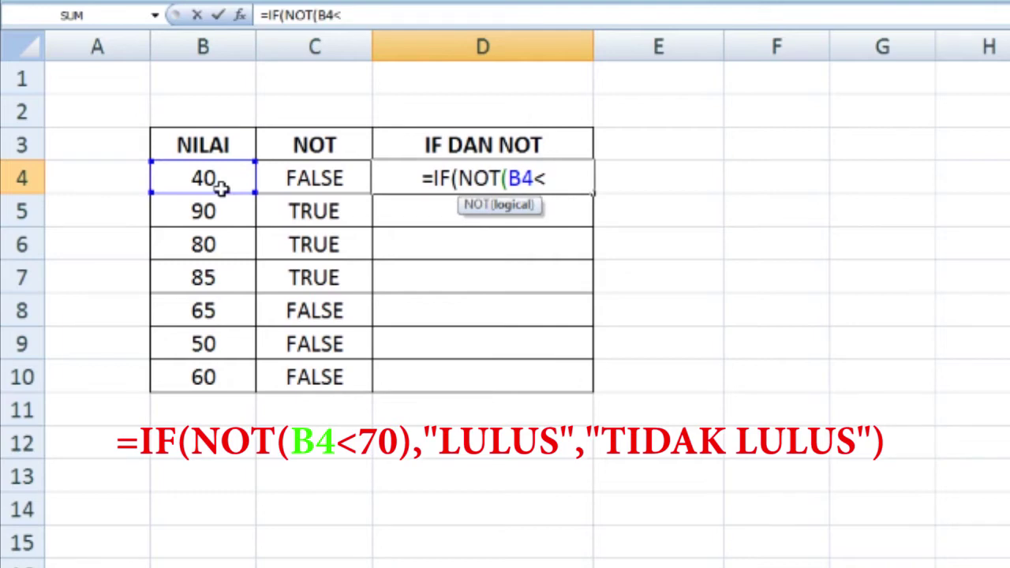
type("70)")
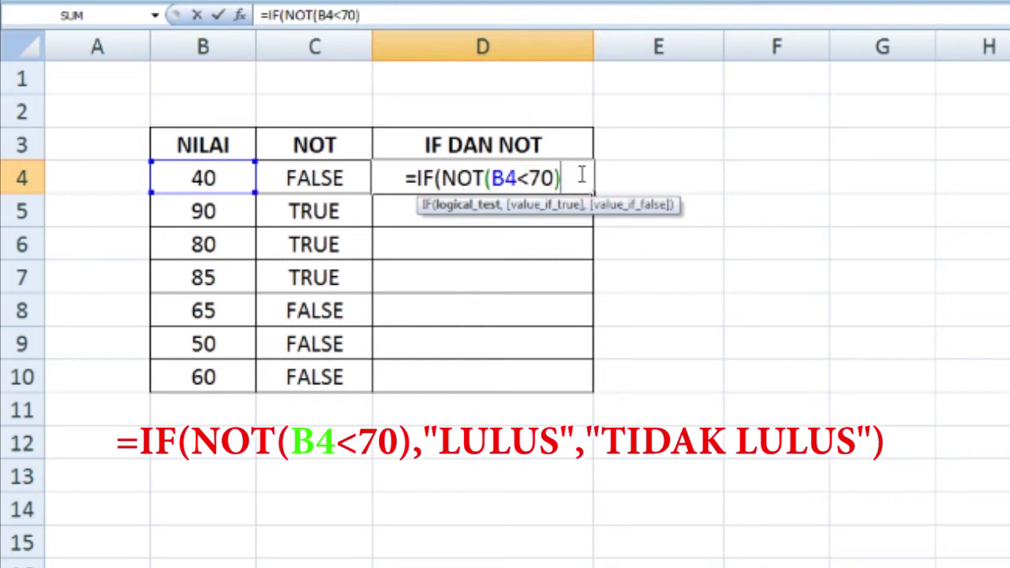
Step: Complete the D4 formula with "LULUS" as the value if true and "TIDAK LULUS" as the value if false
type(",\"")
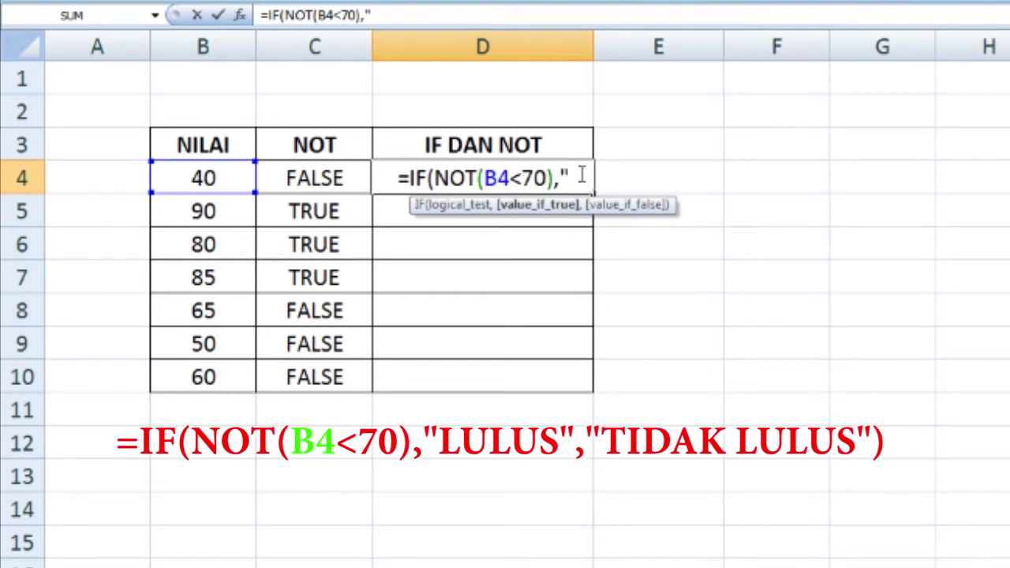
type("LULUS")
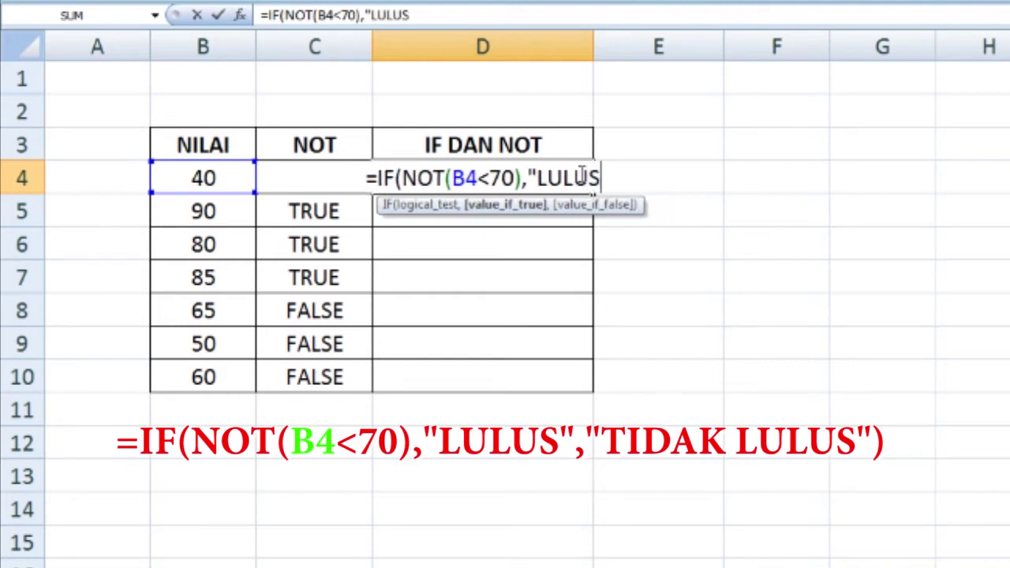
type("\",")
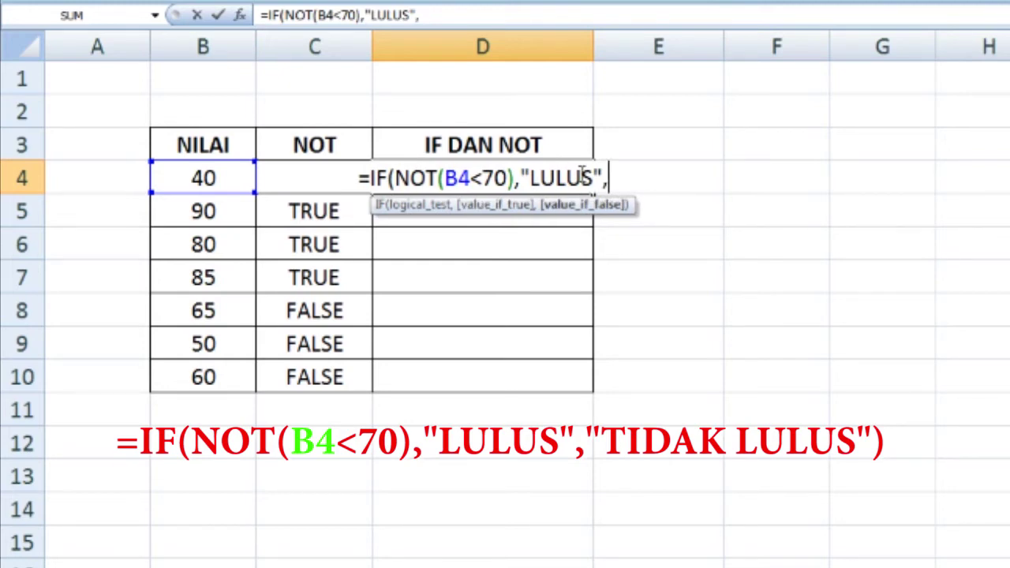
type("\"")
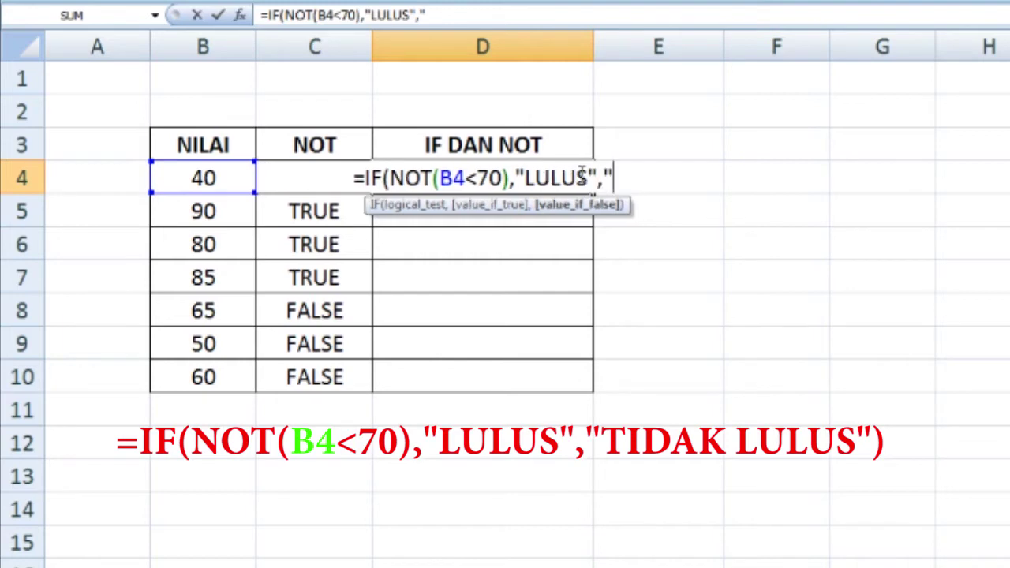
type("TIDAK ")
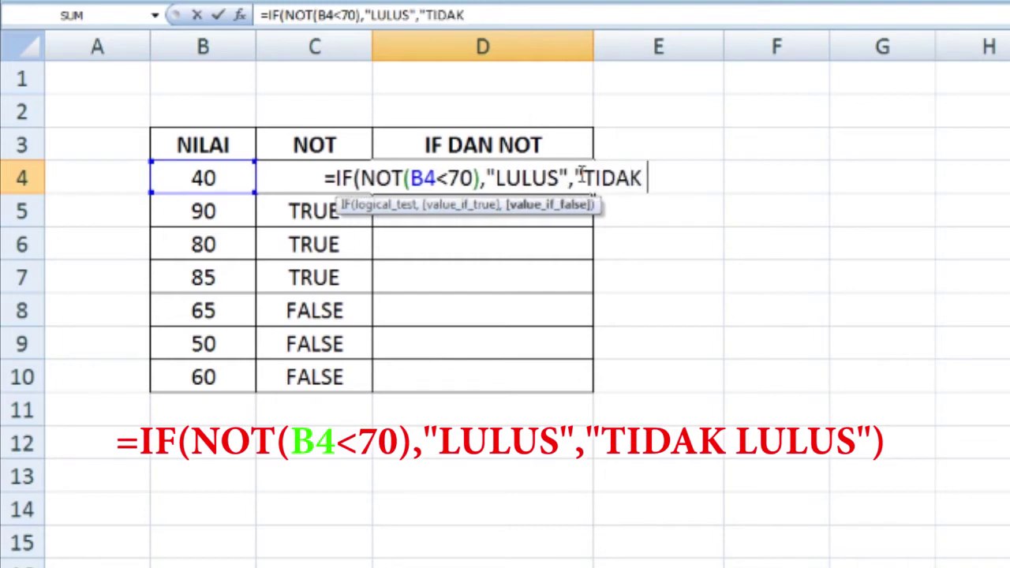
type("LULUS\"")
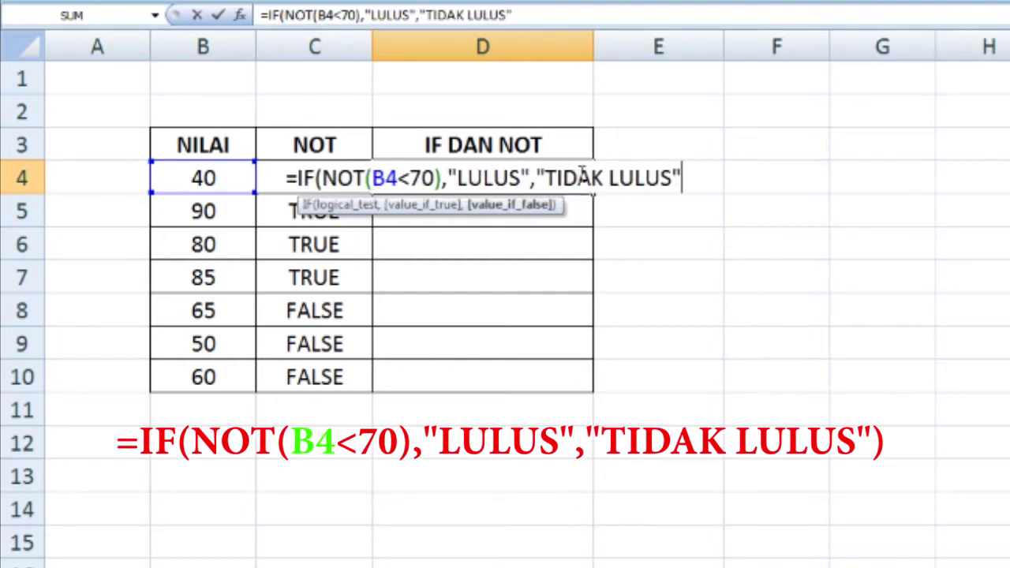
type(")")
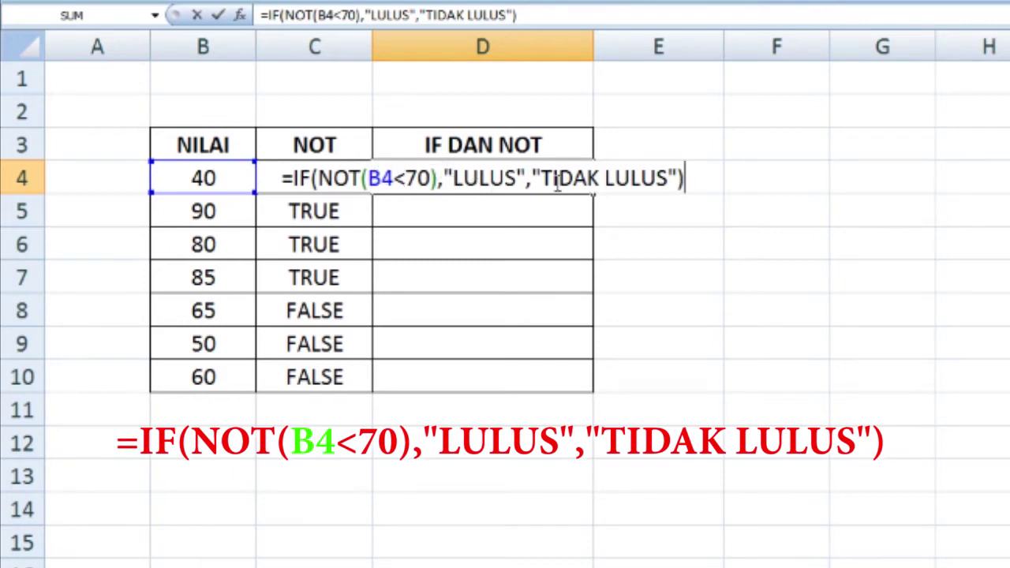
Step: Review the "LULUS" and "TIDAK LULUS" arguments in the D4 formula and commit it
left_click_drag(541, 178, 660, 194)
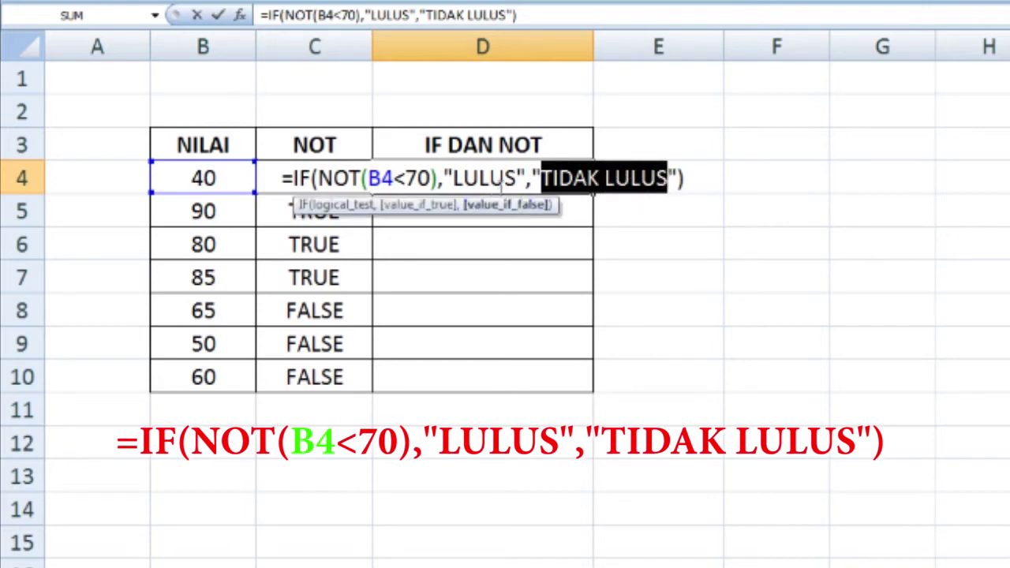
left_click_drag(454, 179, 517, 179)
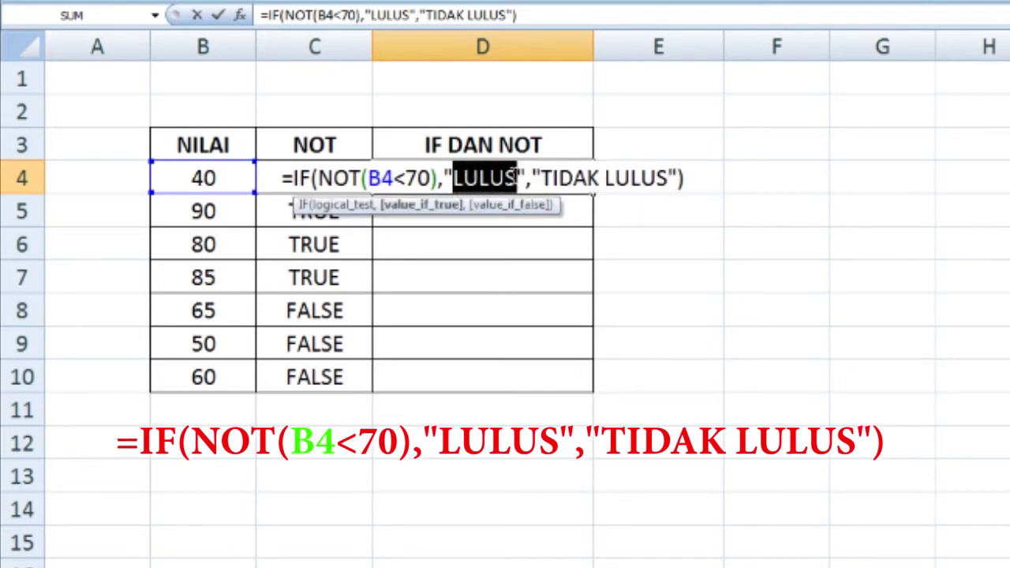
left_click_drag(541, 179, 669, 179)
left_click(615, 178)
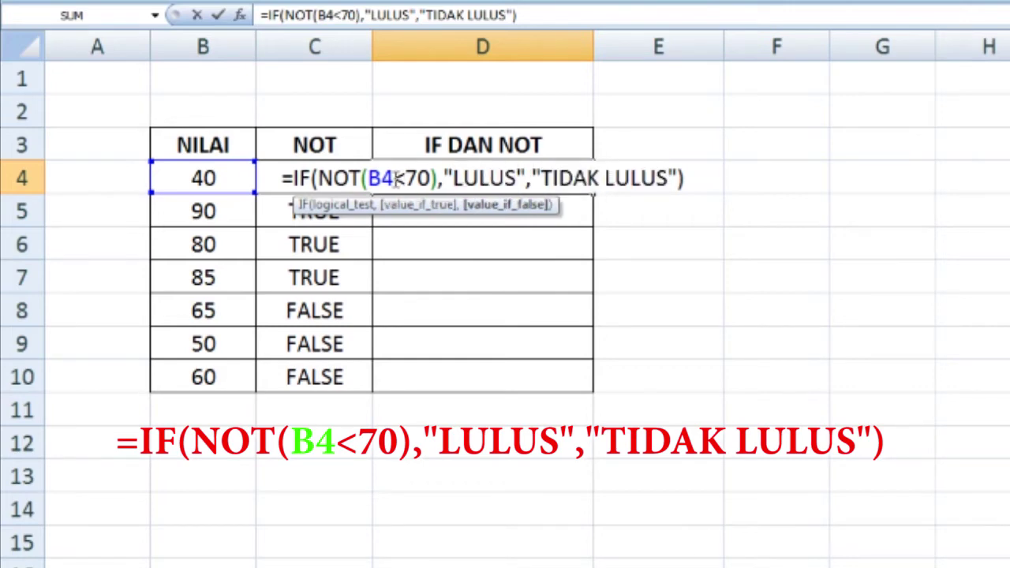
left_click_drag(551, 178, 660, 179)
left_click(659, 180)
key("Return")
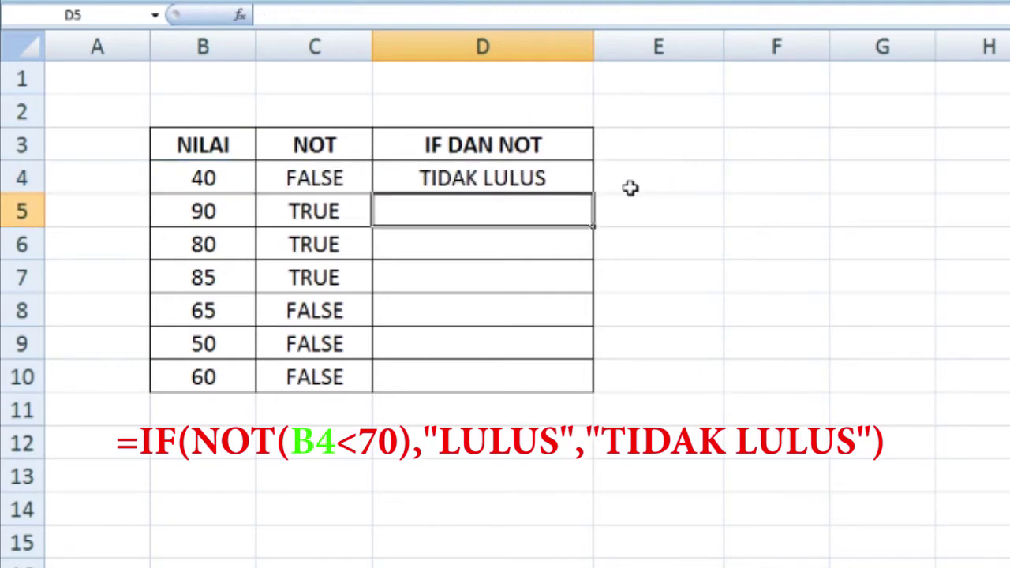
Step: Check the result and formula of the combined IF and NOT in cell D4
left_click(563, 167)
left_click(439, 206)
left_click(428, 178)
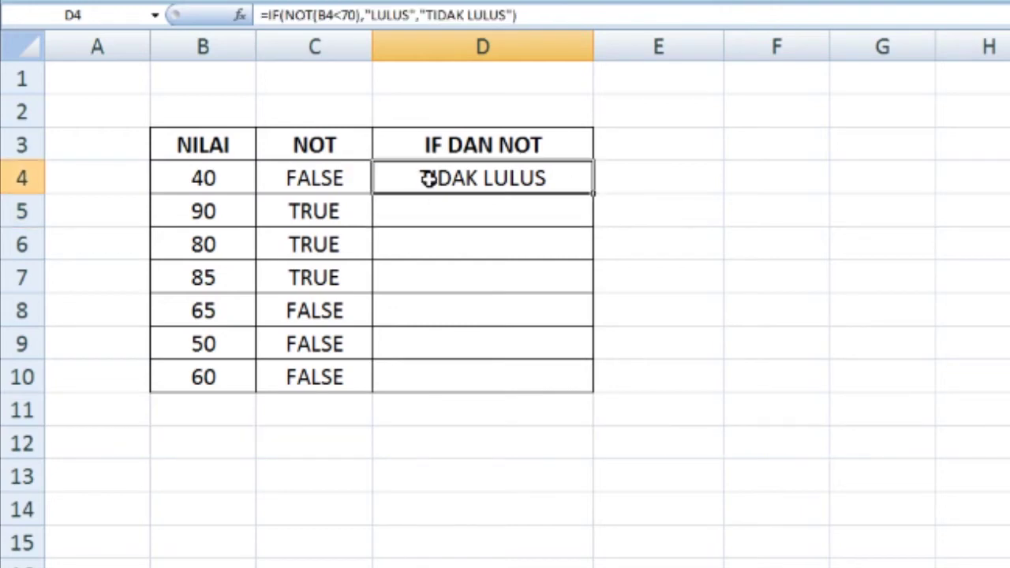
Step: Start the formula in cell D5 with the logical test =IF(NOT(B5<70)
left_click(471, 198)
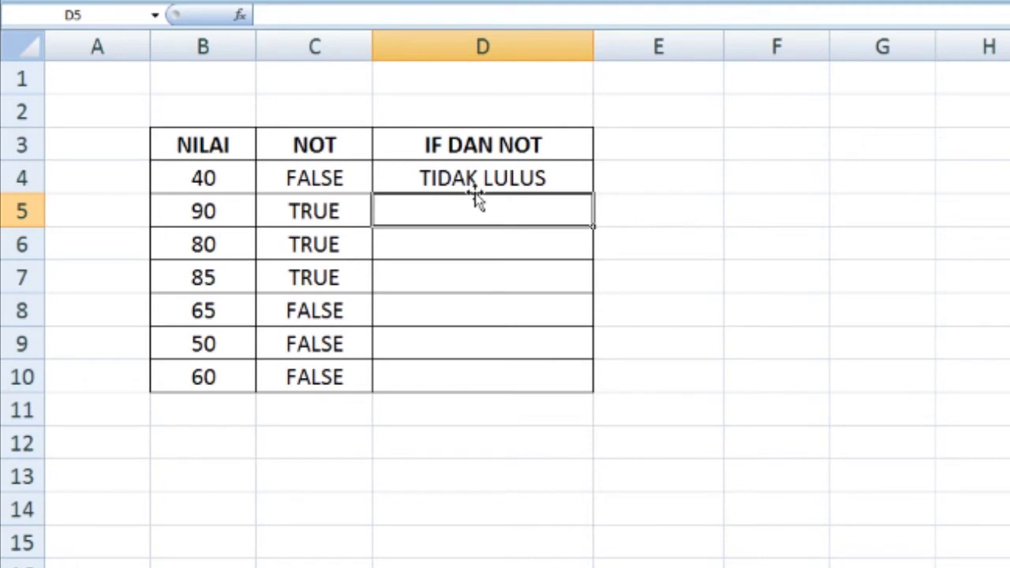
type("=")
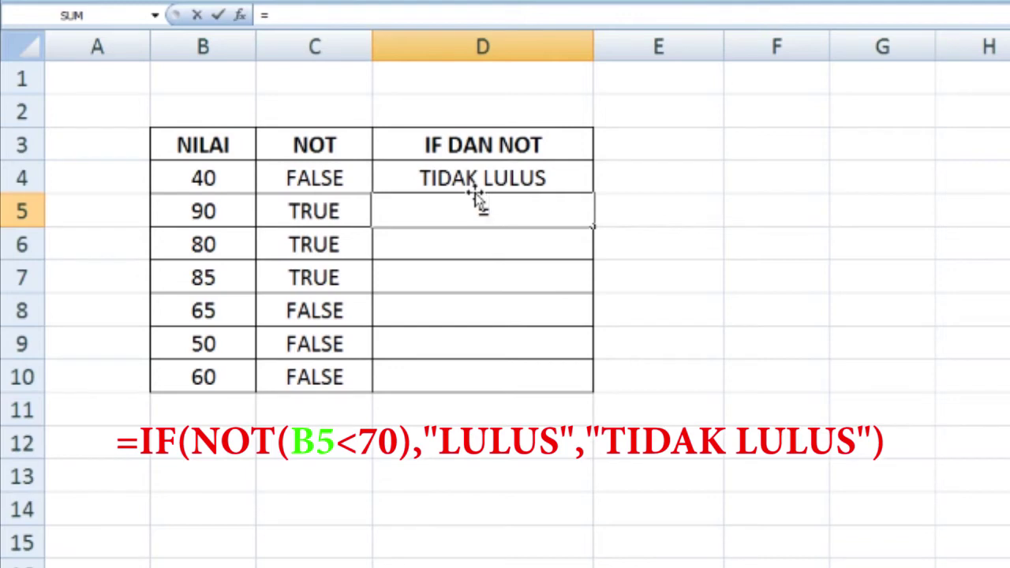
type("IF(")
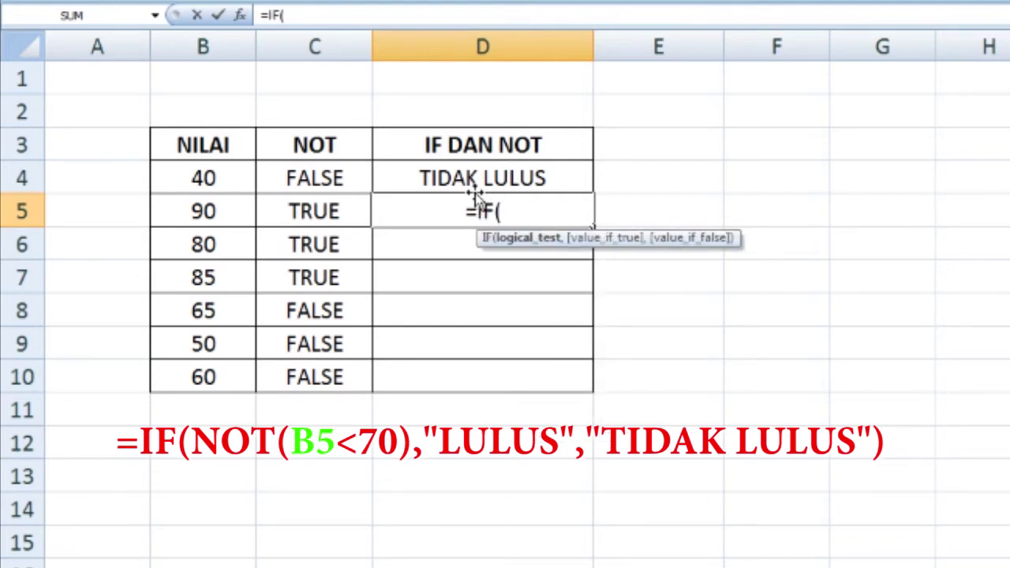
type("NOT(")
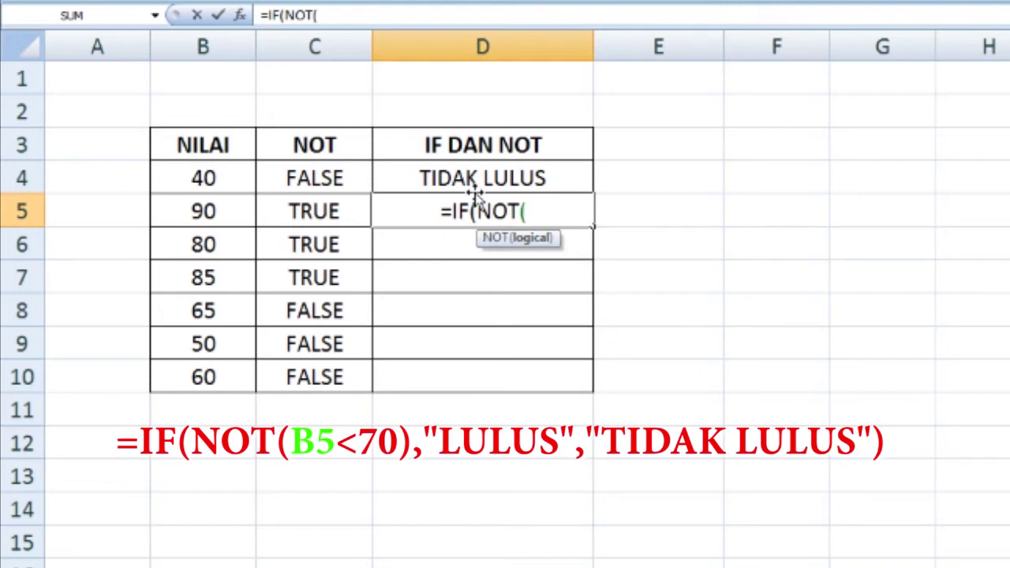
left_click(227, 218)
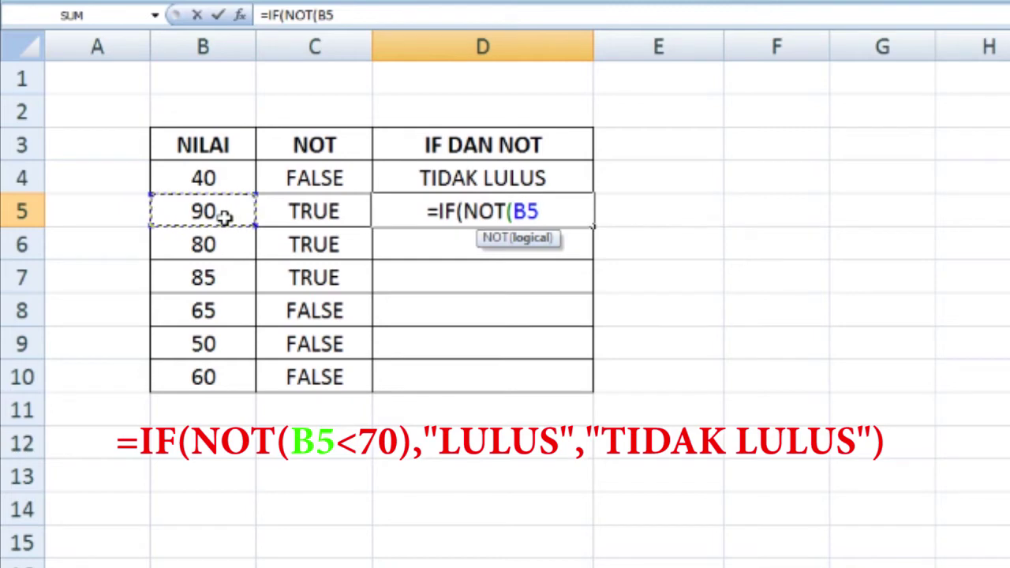
type("<")
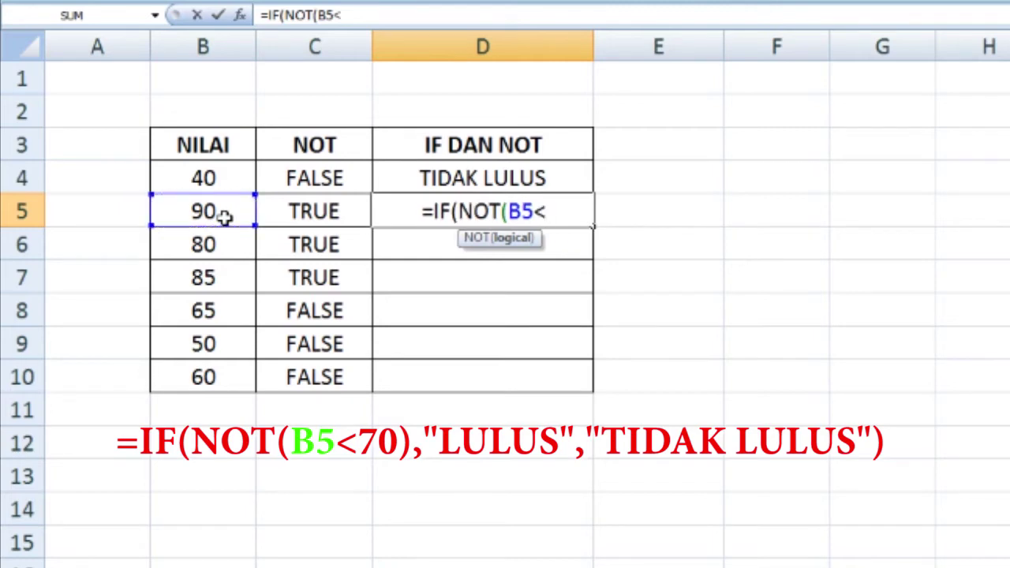
type("70")
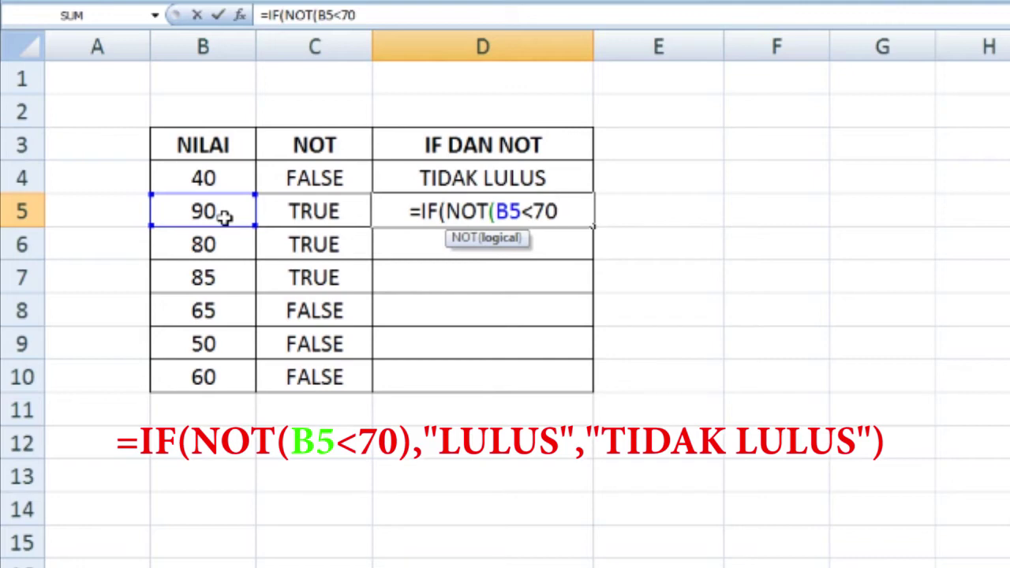
type(")")
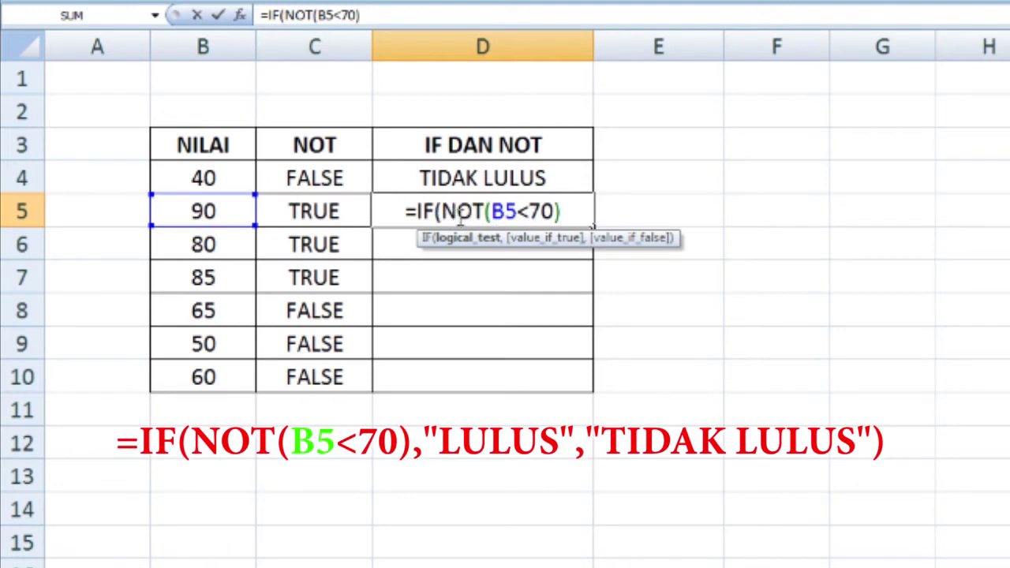
Step: Add "LULUS" in capitals as the value if true in the D5 formula
type(",")
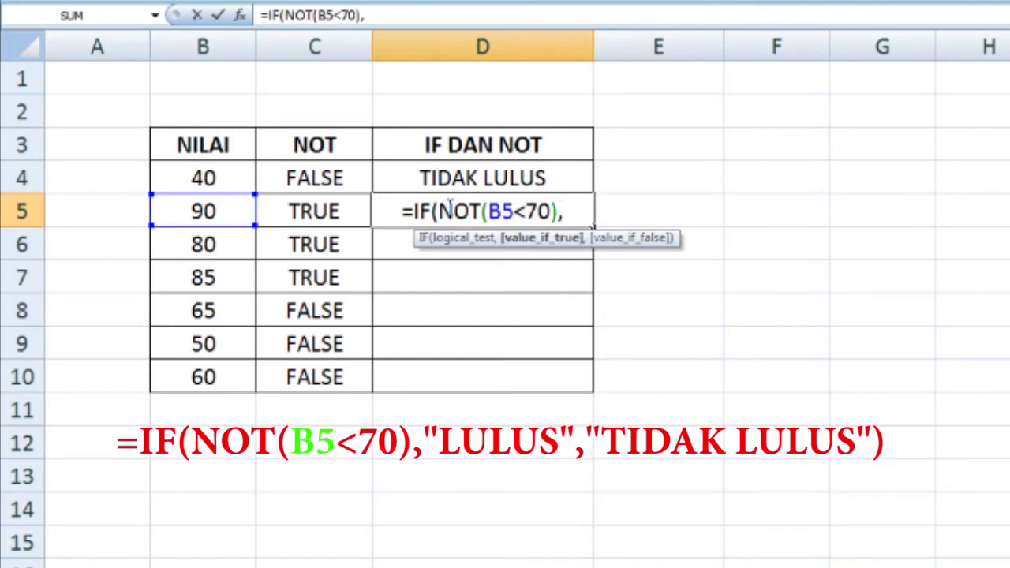
type("\"lulus")
key("BackSpace")
key("BackSpace")
key("BackSpace")
key("BackSpace")
key("BackSpace")
type("LU")
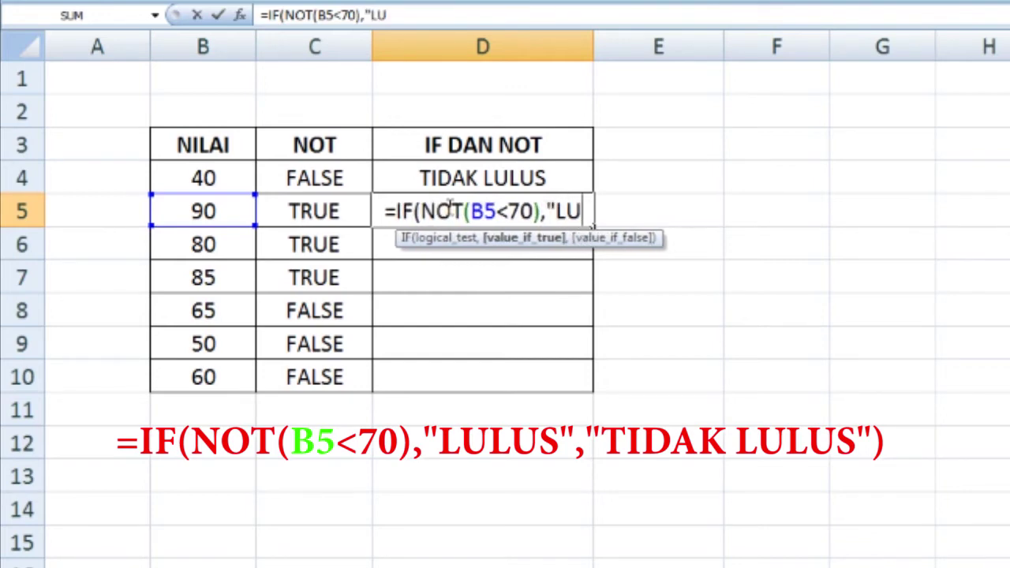
type("LUS\"")
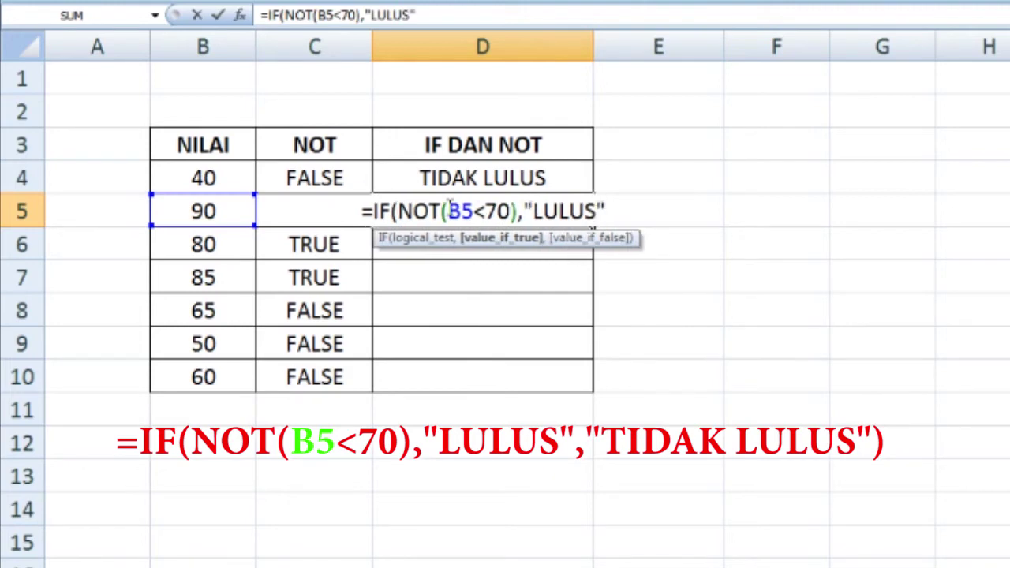
type(",")
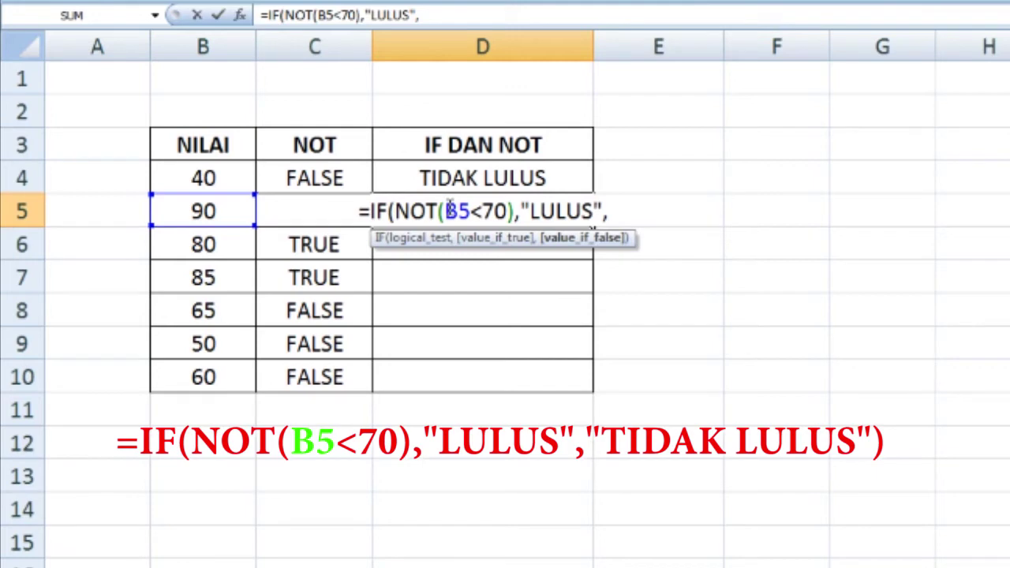
Step: Add "TIDAK LULUS" as the value if false in the D5 formula and close the parenthesis
type("\"")
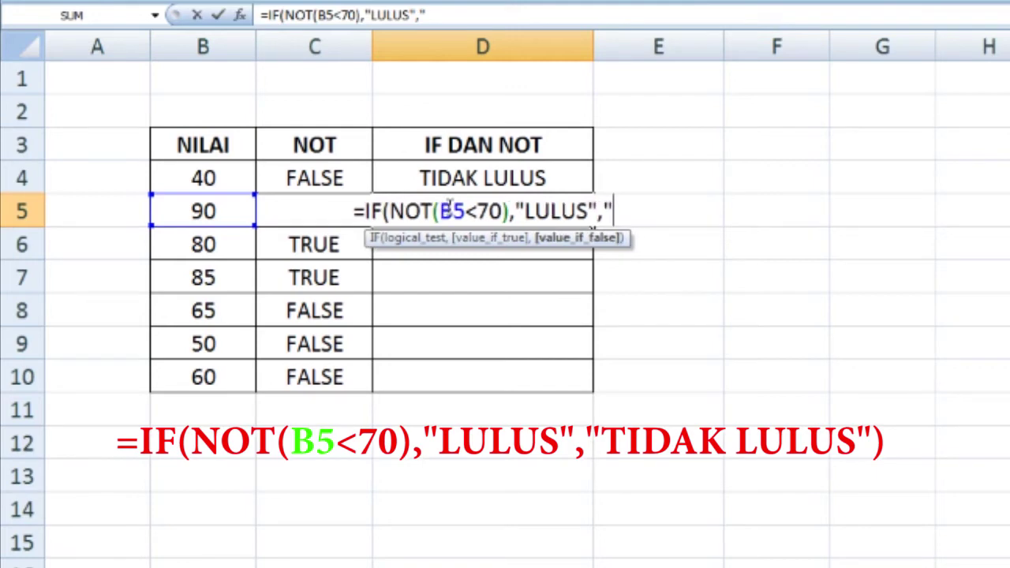
type("T")
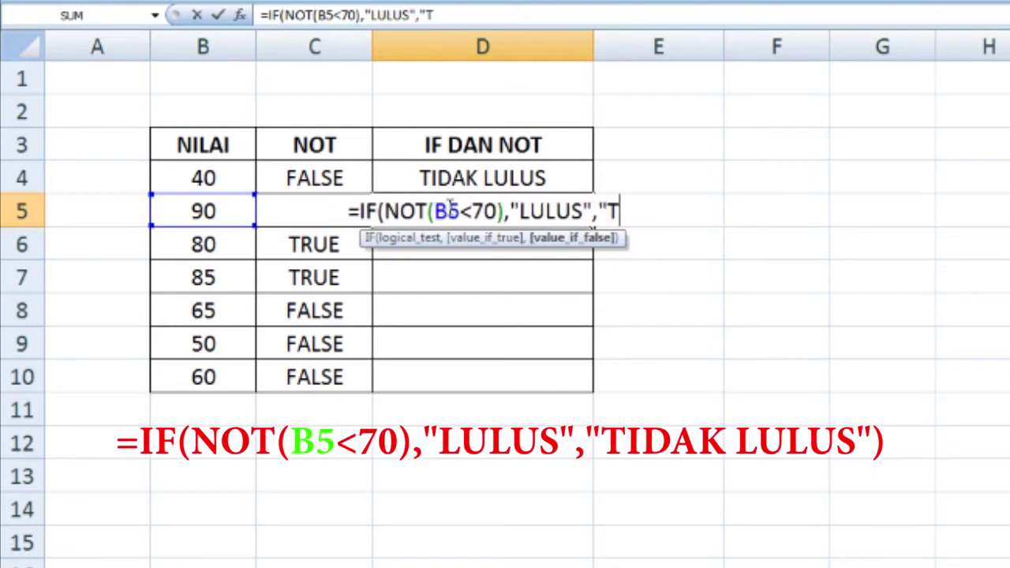
type("IDA")
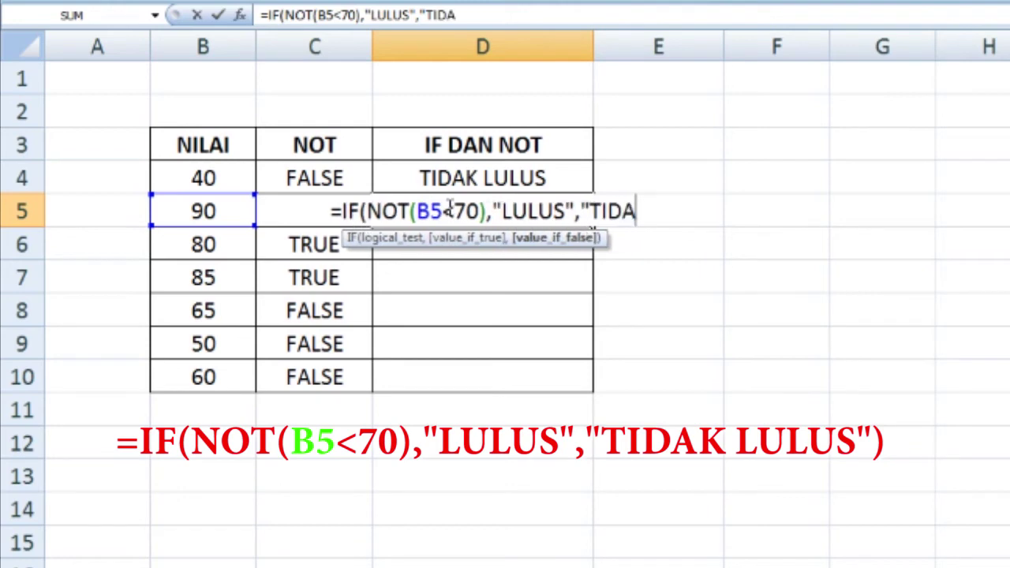
type("K LULUS")
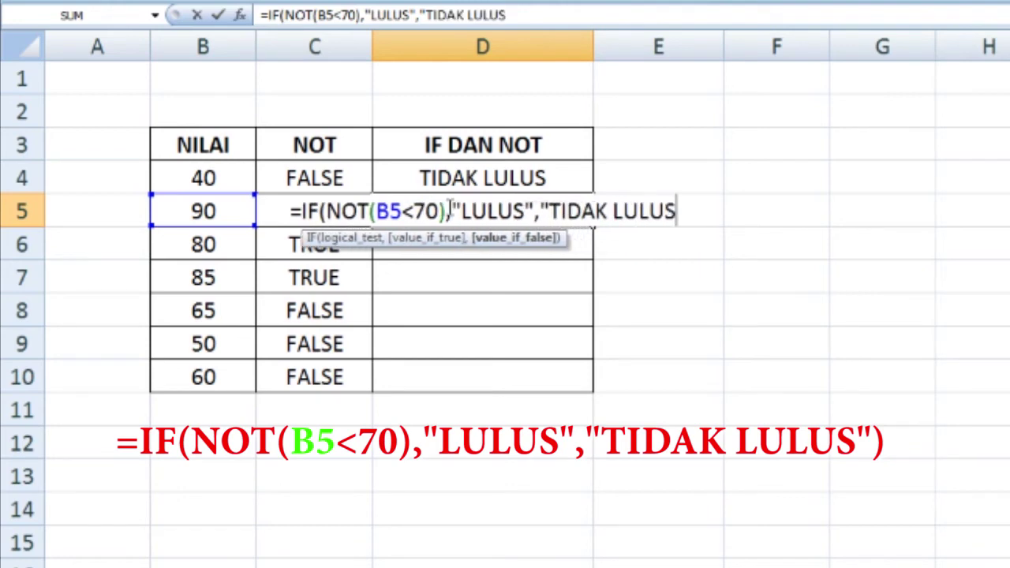
type("\")")
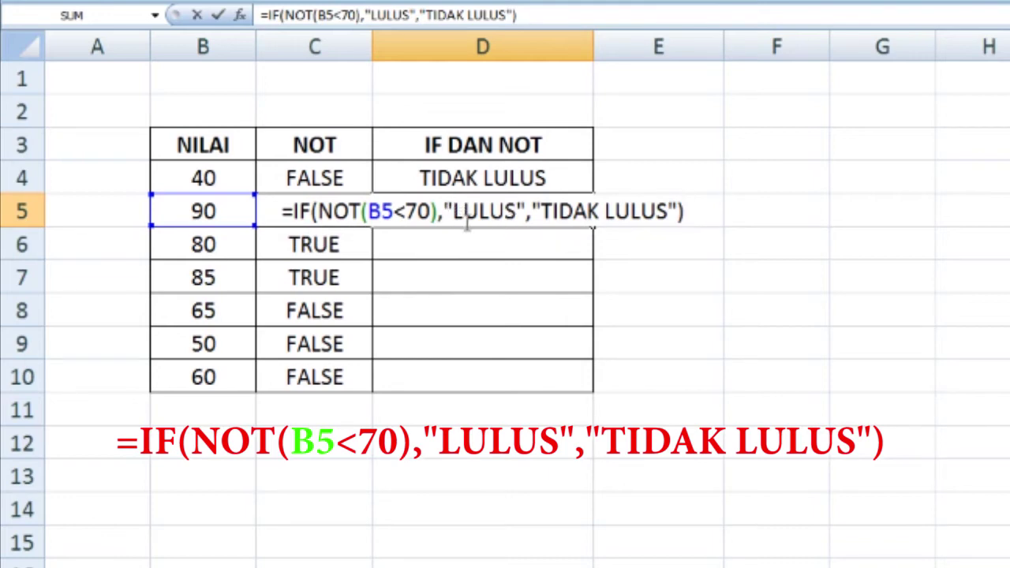
Step: Review the "LULUS" and "TIDAK LULUS" arguments of the D5 formula and commit it
left_click_drag(525, 211, 454, 213)
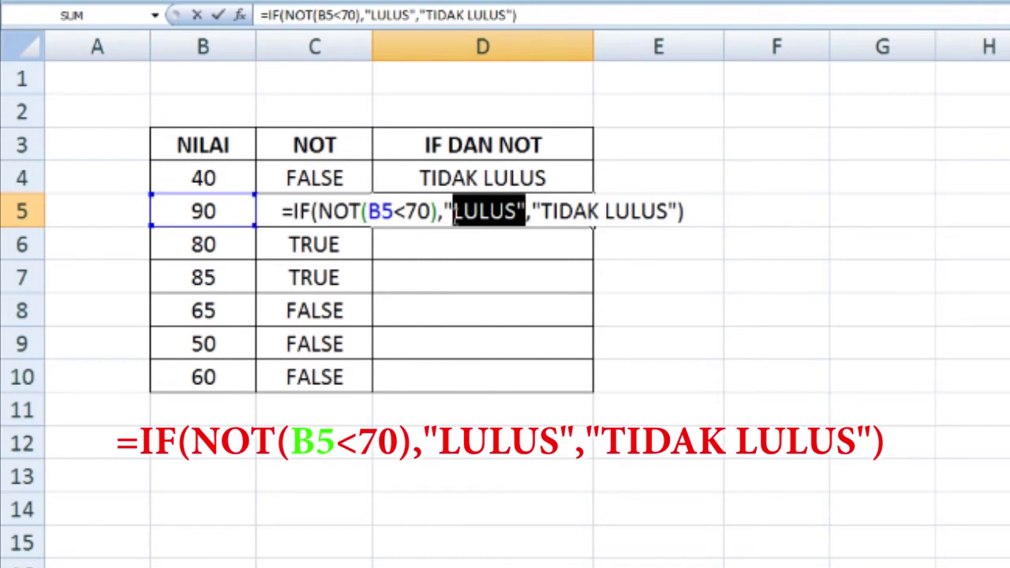
left_click_drag(541, 211, 587, 212)
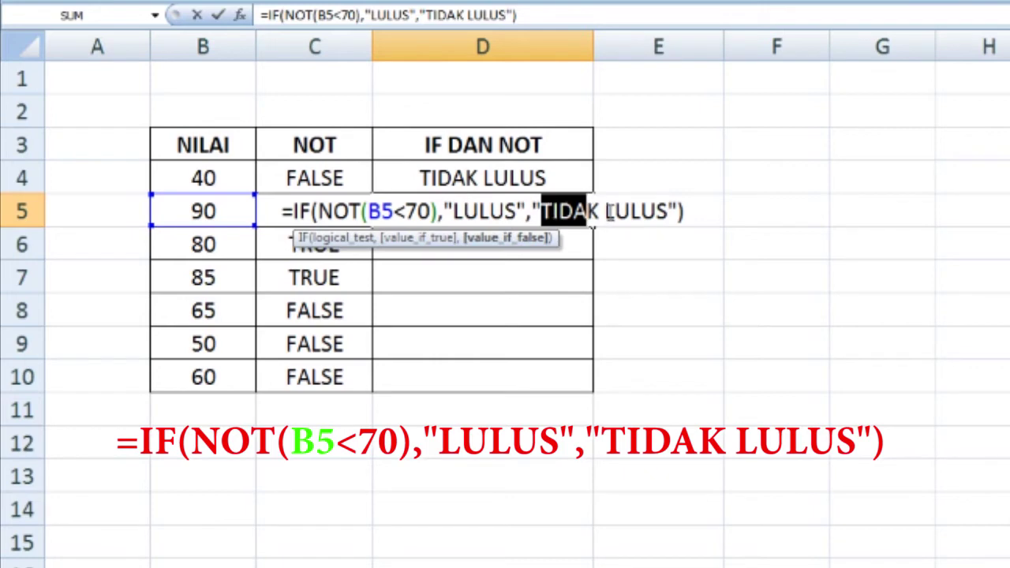
left_click_drag(667, 212, 548, 212)
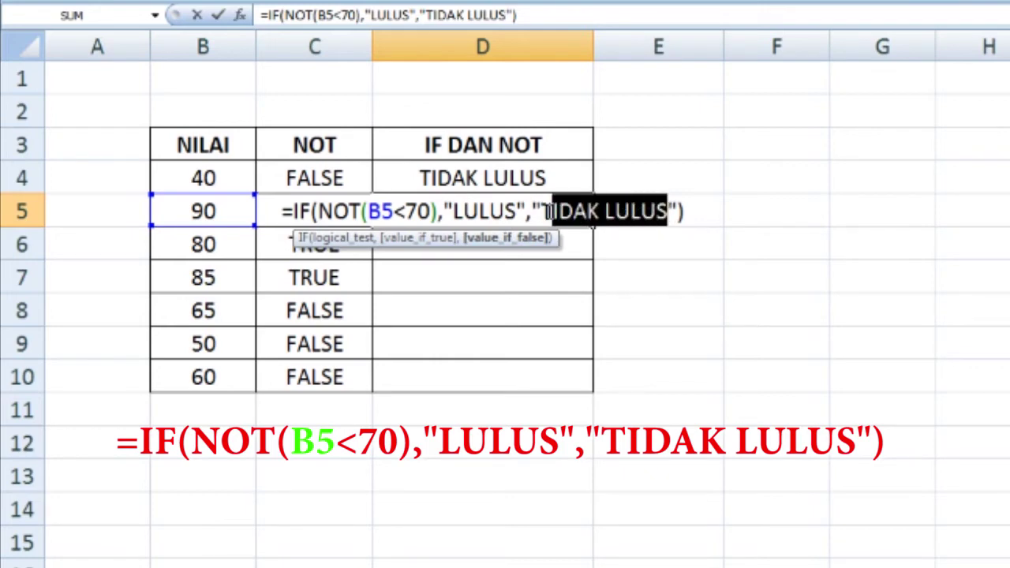
left_click(550, 212)
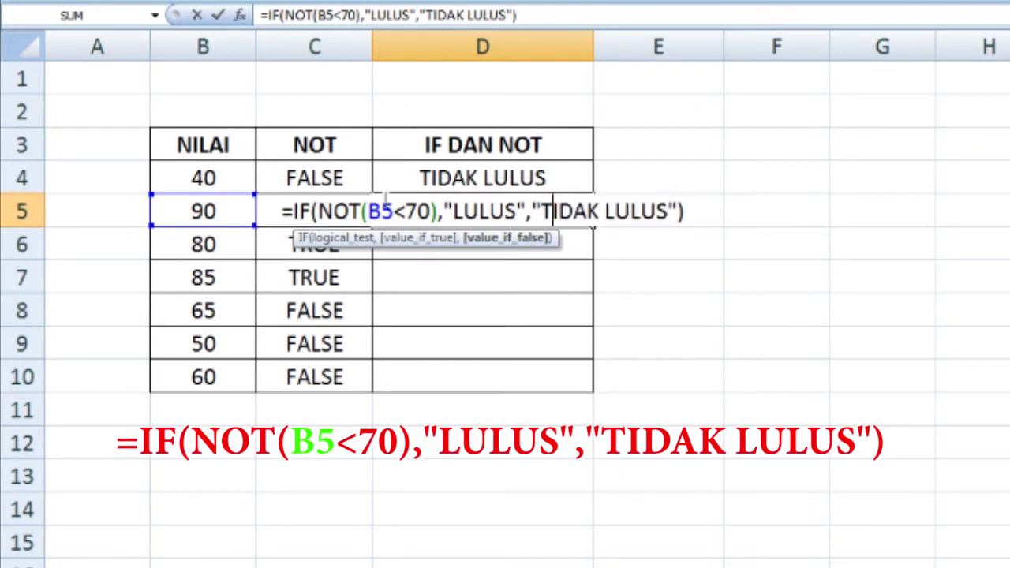
left_click_drag(282, 212, 672, 212)
left_click(673, 211)
left_click_drag(516, 211, 455, 215)
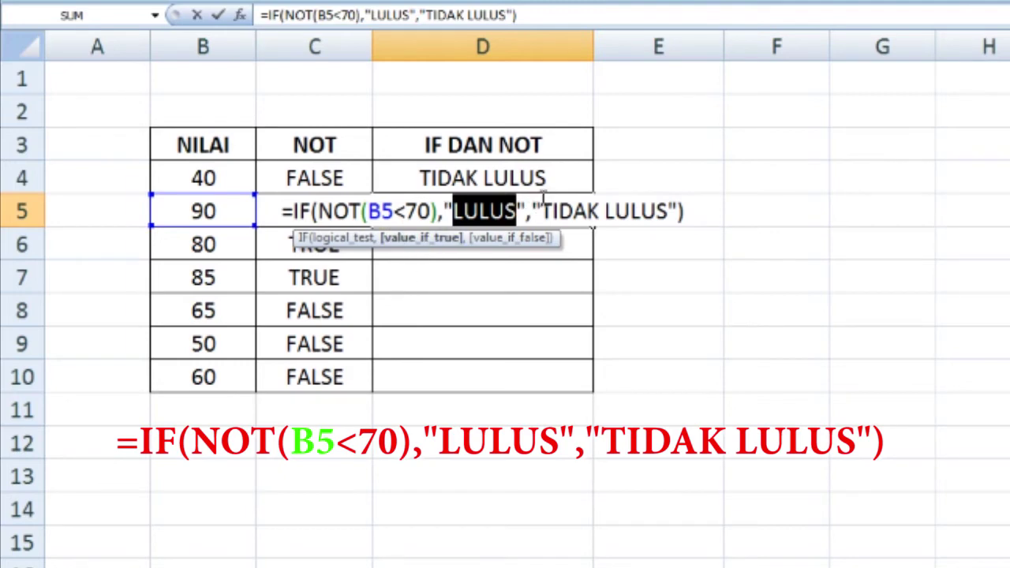
key("Return")
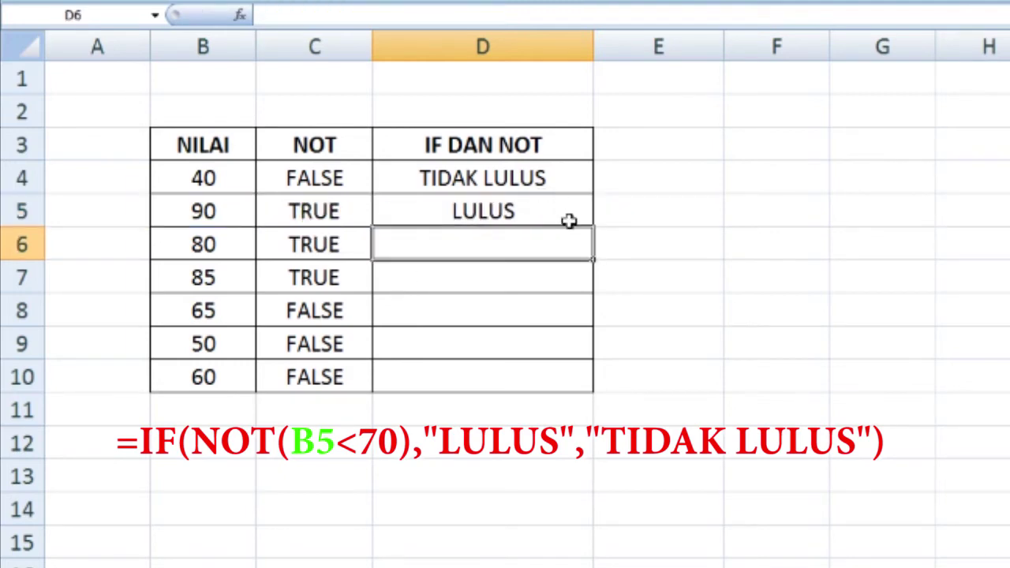
Step: Compare the combined IF and NOT results in cells D4 and D5
left_click(568, 218)
left_click(548, 181)
left_click(548, 199)
left_click(548, 188)
left_click(547, 206)
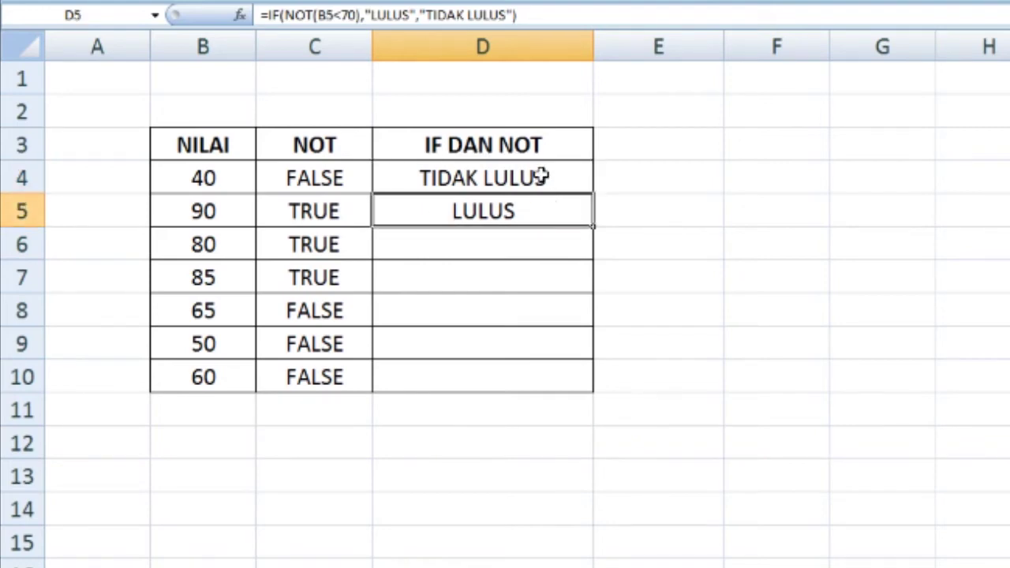
Step: Copy the IF and NOT formula from D5 and paste it into D6:D10
left_click_drag(531, 254, 495, 387)
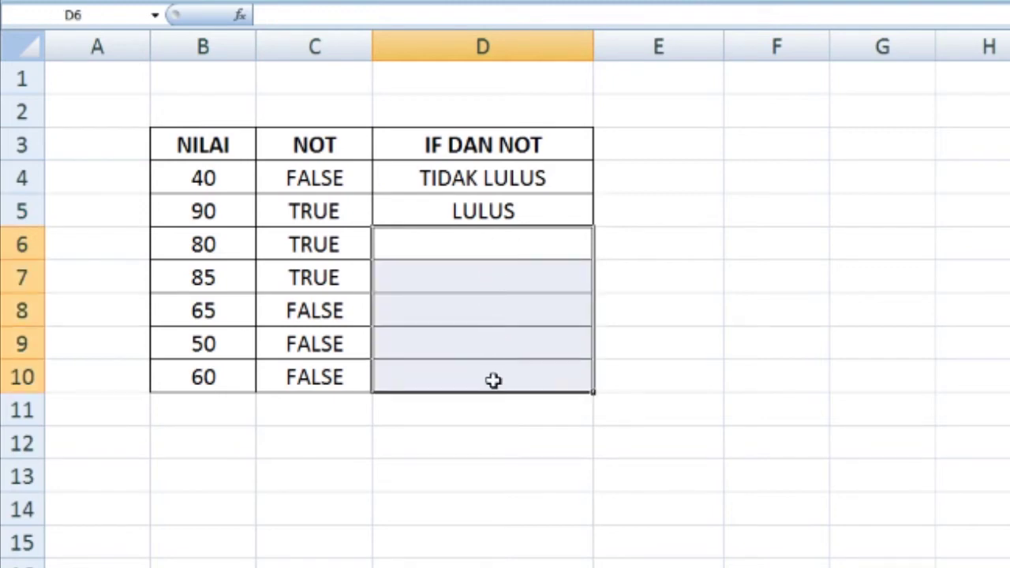
left_click_drag(503, 248, 496, 384)
left_click(526, 205)
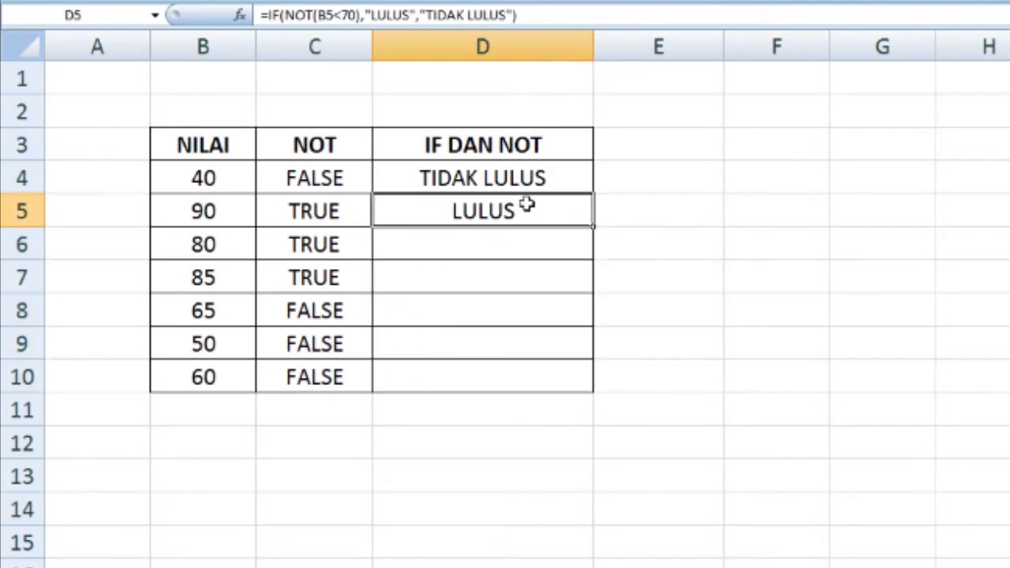
right_click(527, 205)
left_click(545, 233)
left_click_drag(489, 244, 494, 368)
right_click(493, 368)
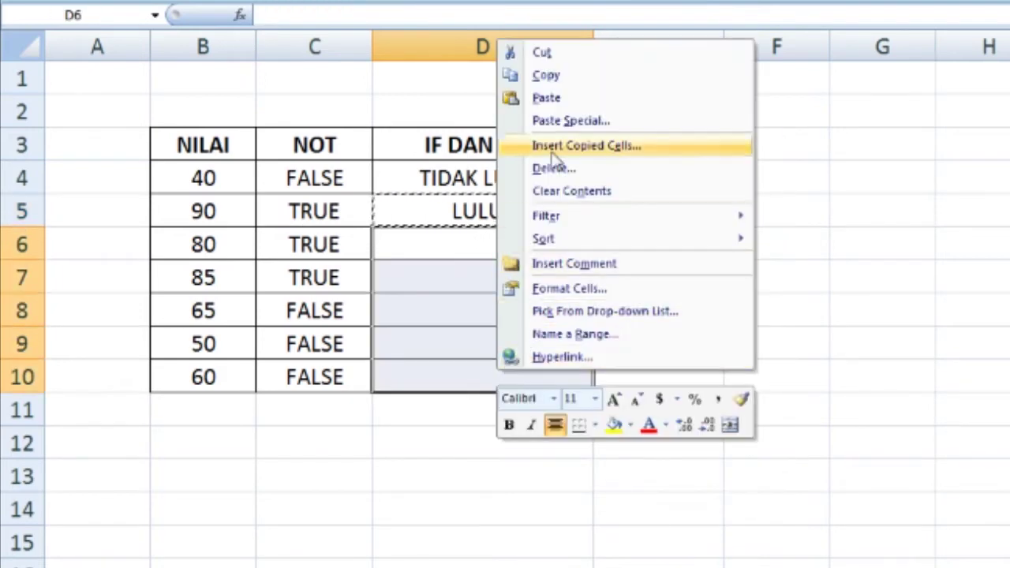
left_click(557, 100)
Step: Check the copied formulas in D7 and D9 and look over the completed score table
left_click(564, 282)
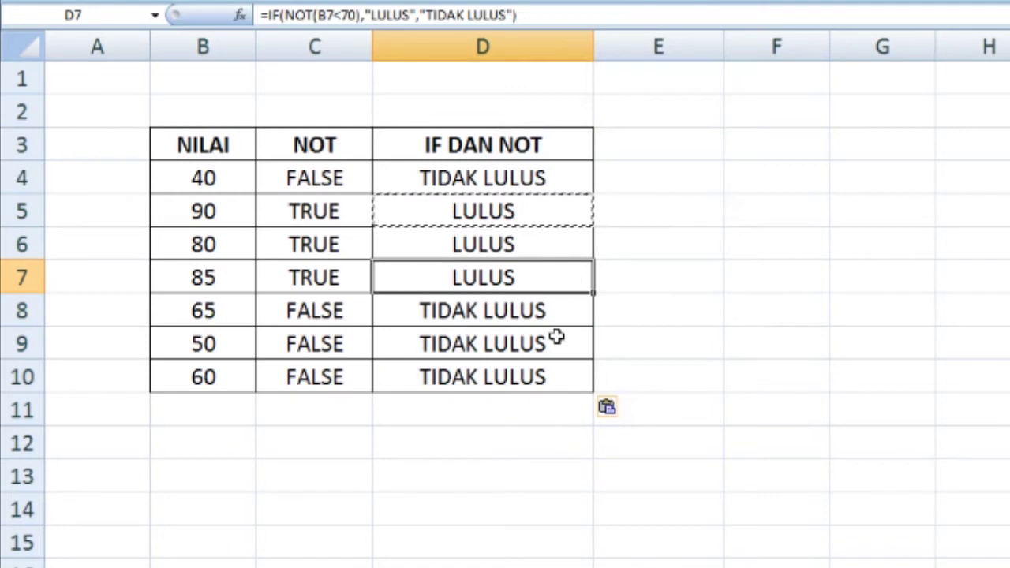
left_click(551, 339)
double_click(551, 342)
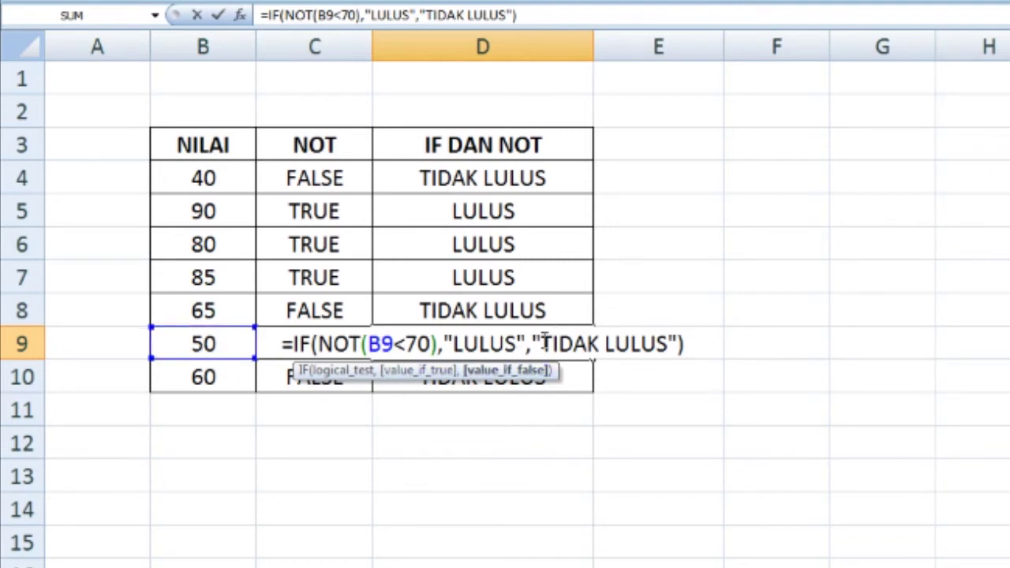
key("Return")
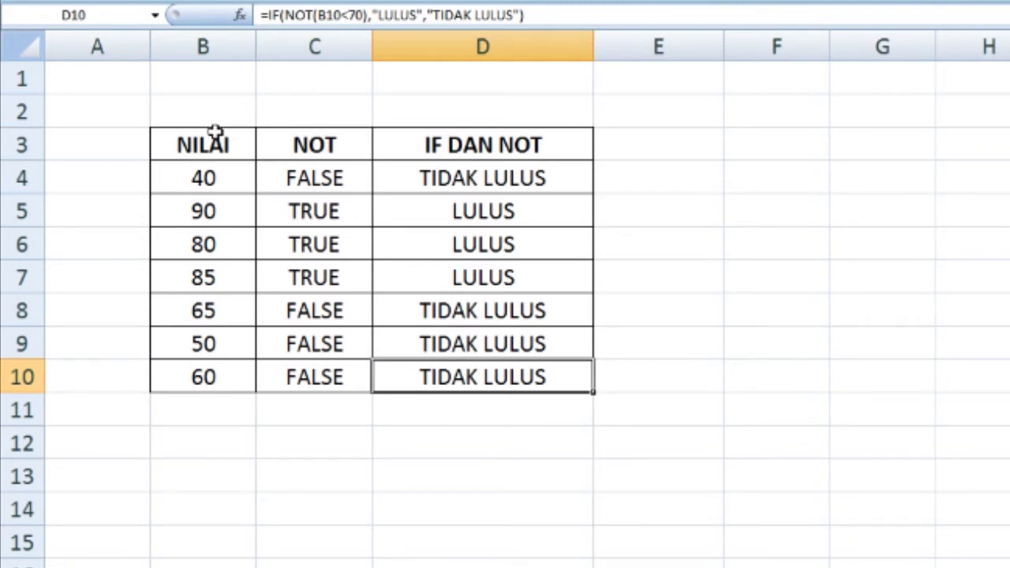
left_click_drag(119, 99, 691, 422)
left_click(697, 447)
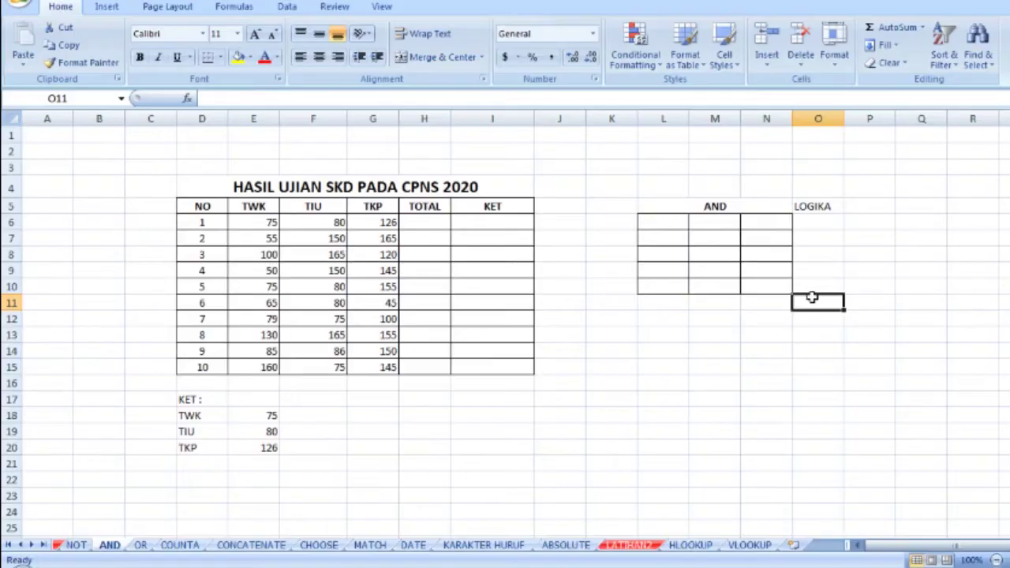
Step: Examine the empty AND table in L5:N10 and the LOGIKA column on the AND sheet
left_click_drag(807, 295, 633, 206)
left_click(797, 302)
left_click_drag(660, 302, 816, 303)
left_click_drag(802, 210, 788, 210)
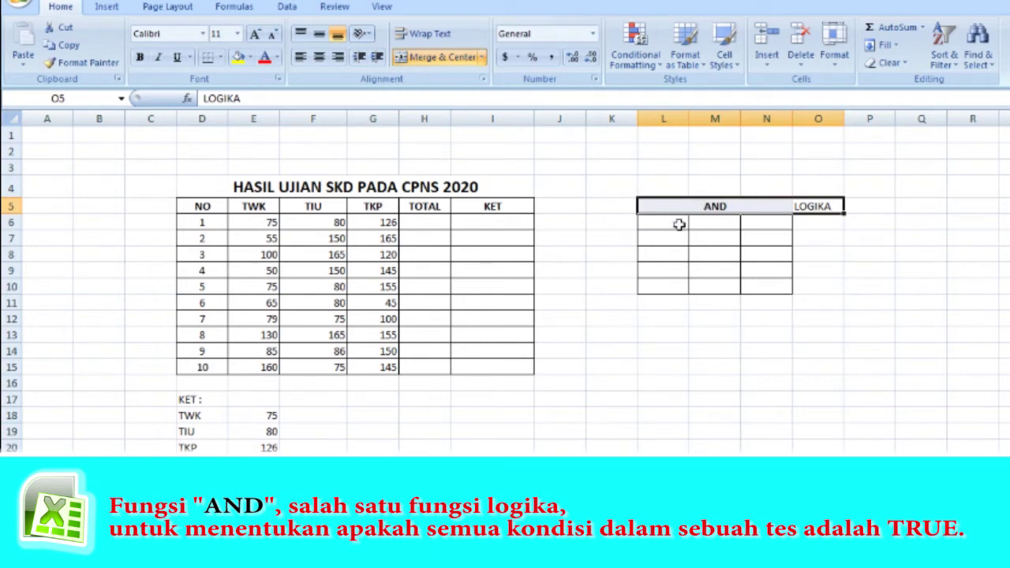
left_click_drag(679, 225, 714, 221)
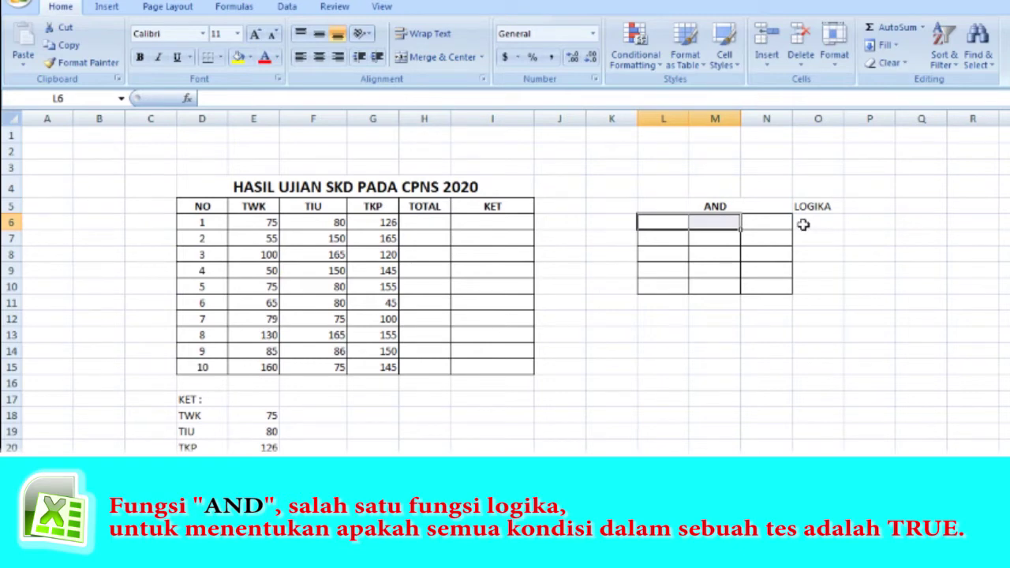
left_click(803, 225)
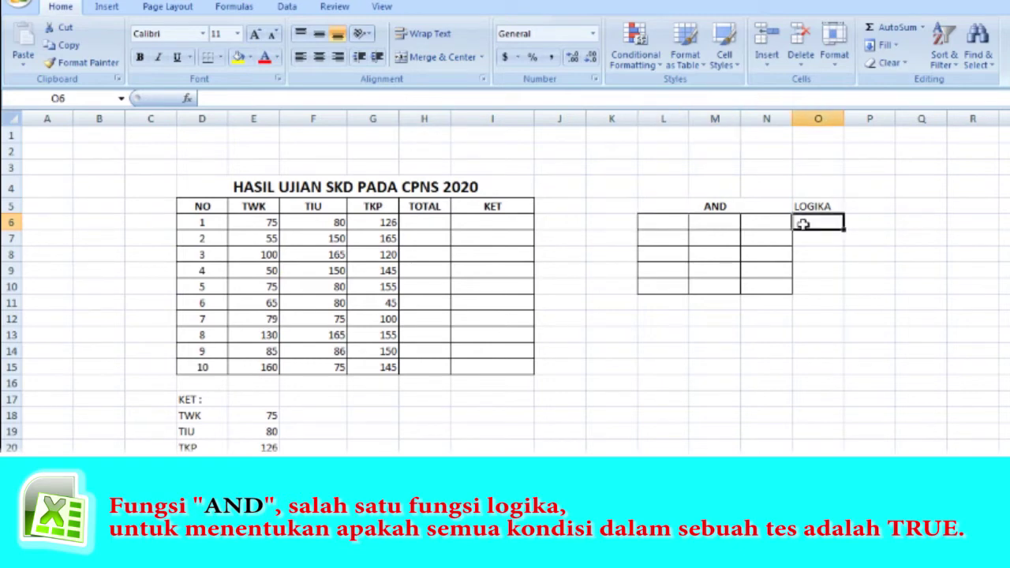
left_click(825, 265)
left_click(815, 222)
left_click(774, 224)
left_click(819, 223)
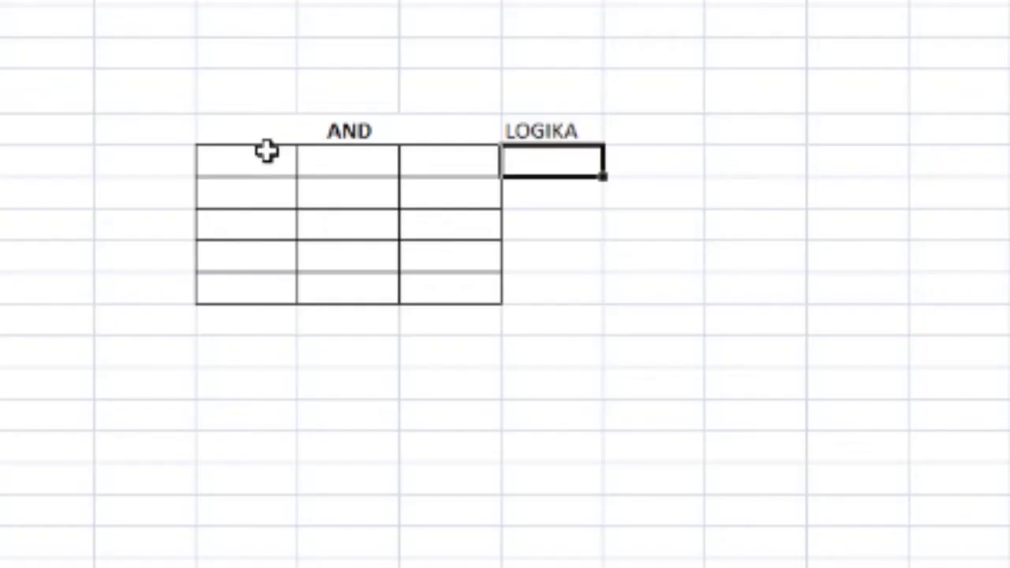
Step: Enter TRUE in each of the cells L6, M6 and N6 of the AND table's first row
left_click(672, 218)
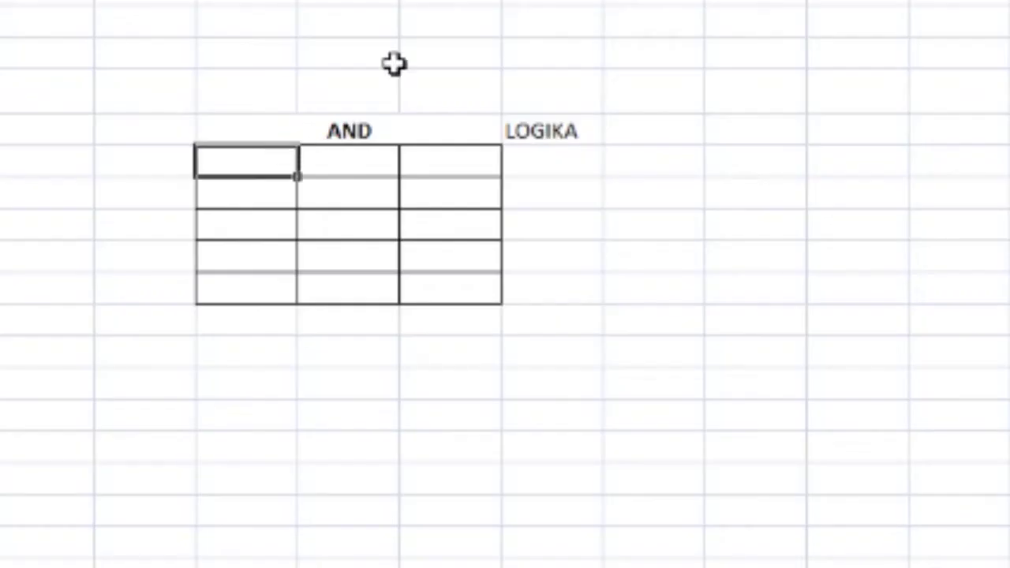
type("TRUE")
key("Tab")
type("TREU")
key("Tab")
key("Left")
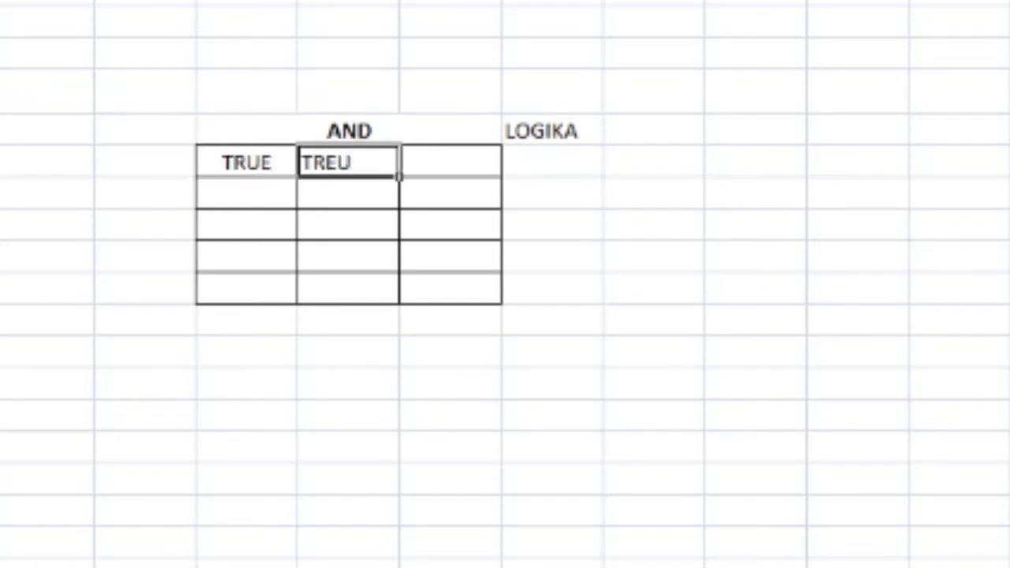
type("TRUE")
key("Tab")
type("TRUE")
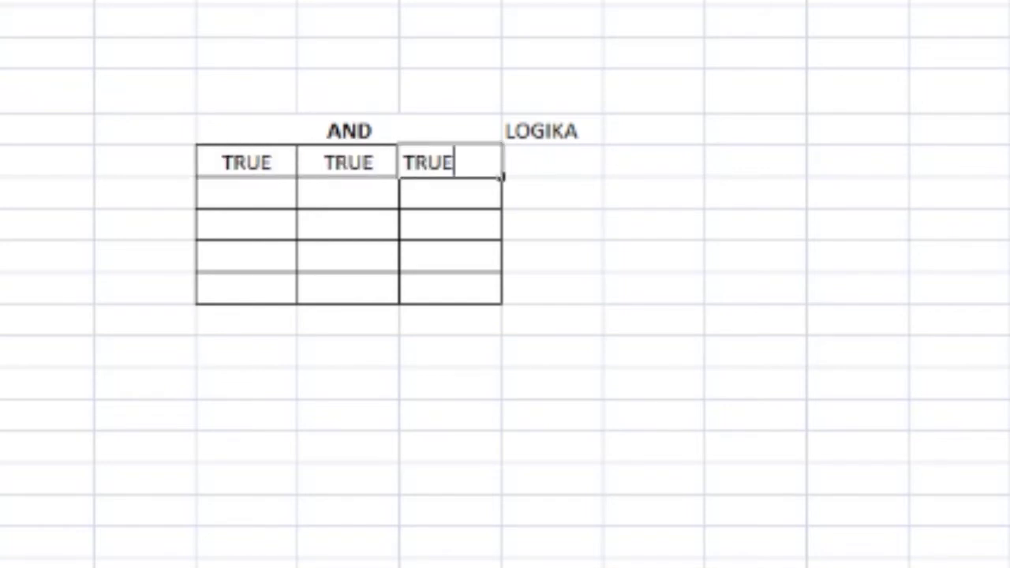
key("Tab")
Step: Go through the three logical values in the AND table's first row, L6:N6
key("Left")
key("Left")
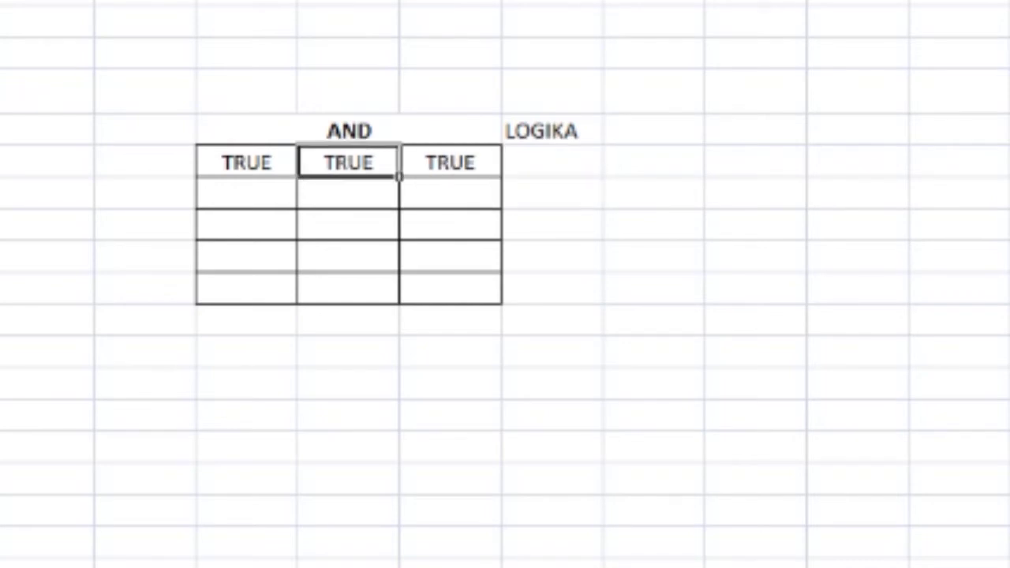
key("Left")
key("Right")
key("Right")
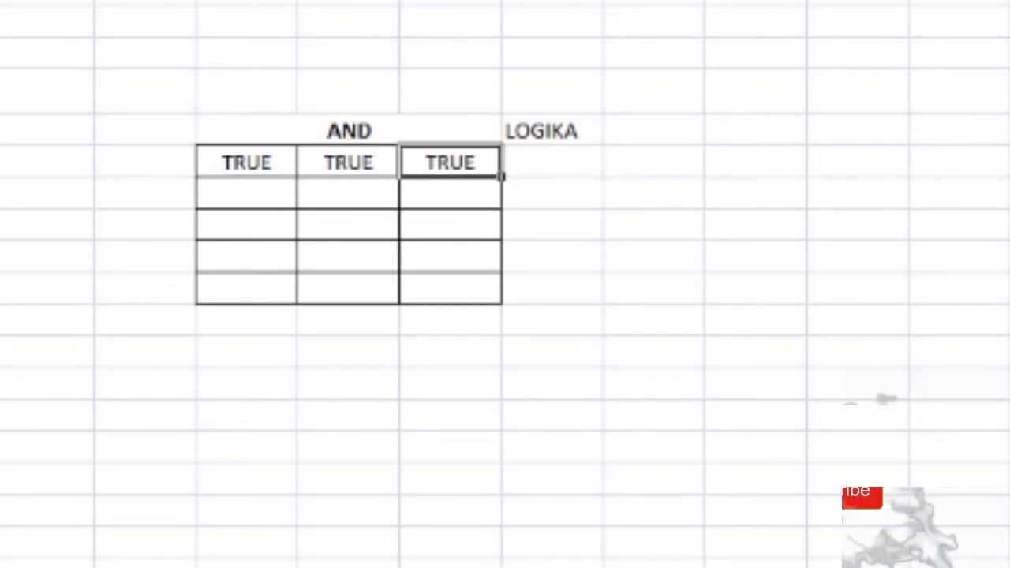
key("Left")
key("Right")
Step: Enter the formula =AND(L6:N6) in cell O6 of the LOGIKA column
key("Right")
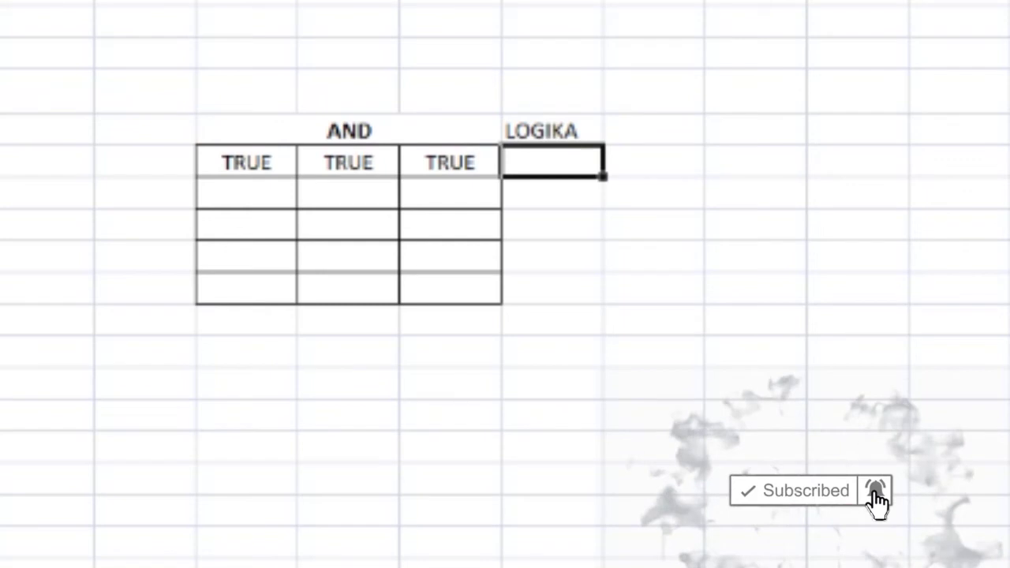
type("=")
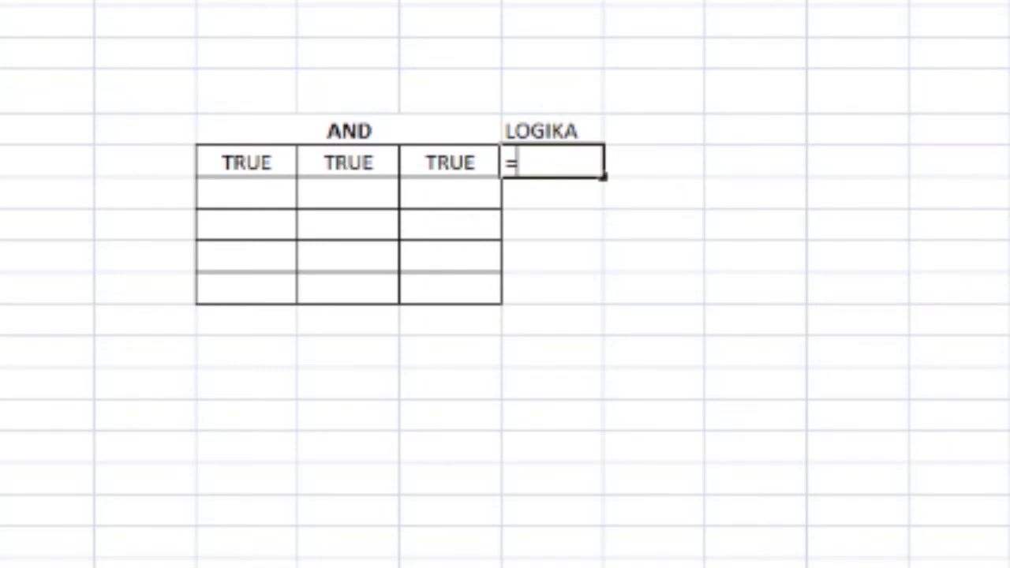
type("AND(")
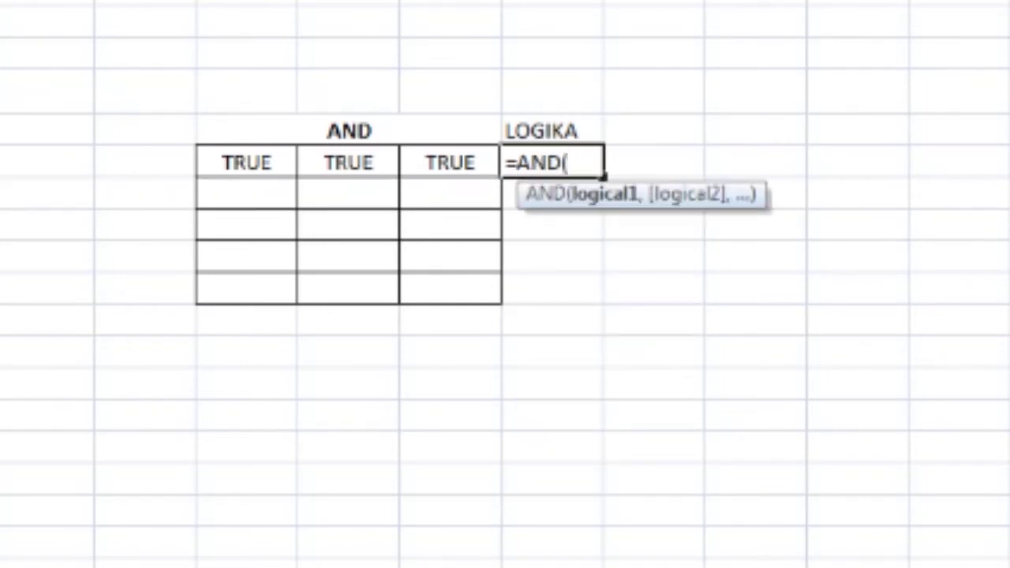
left_click(282, 163)
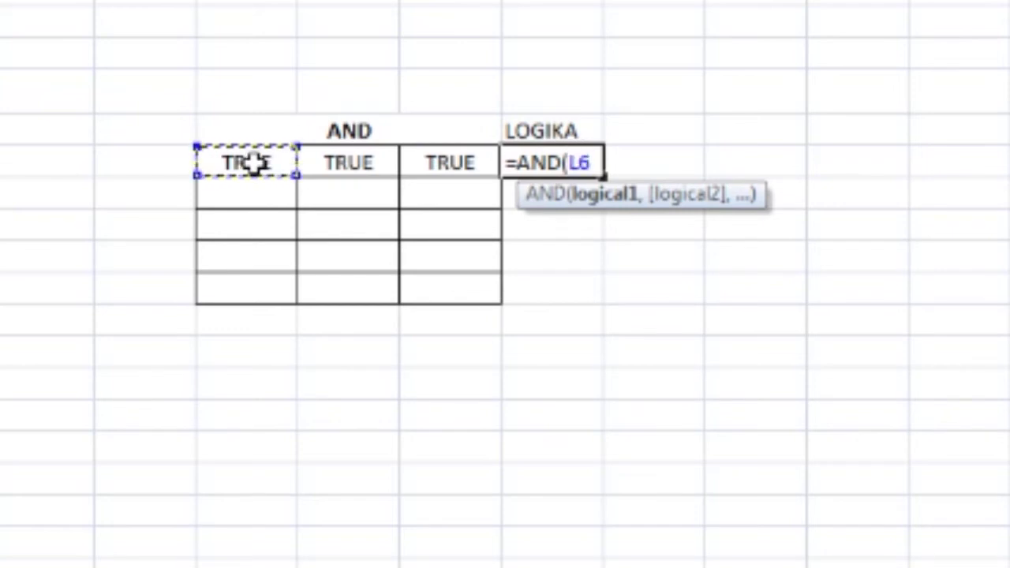
left_click_drag(251, 162, 442, 153)
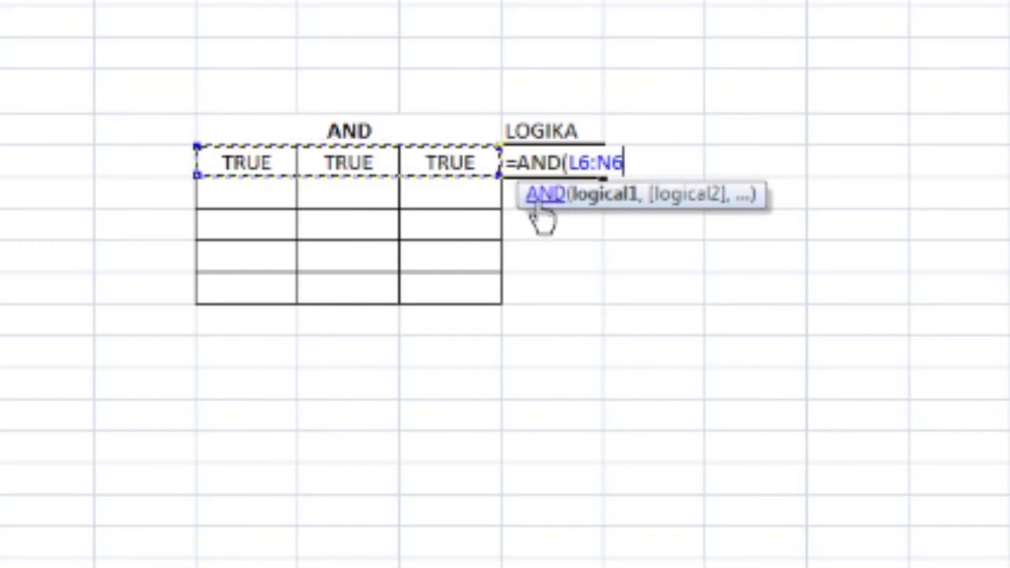
type(")")
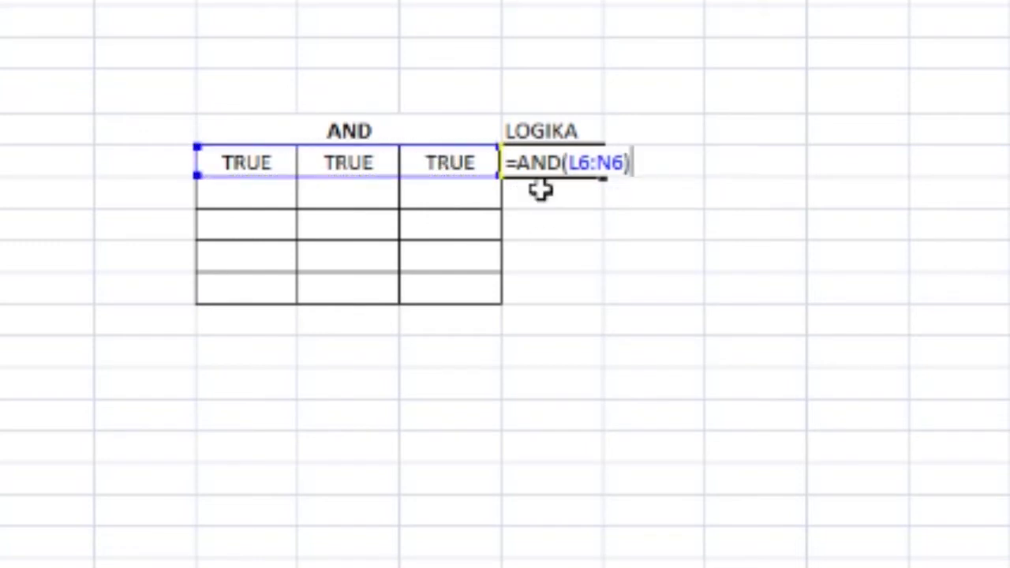
key("Return")
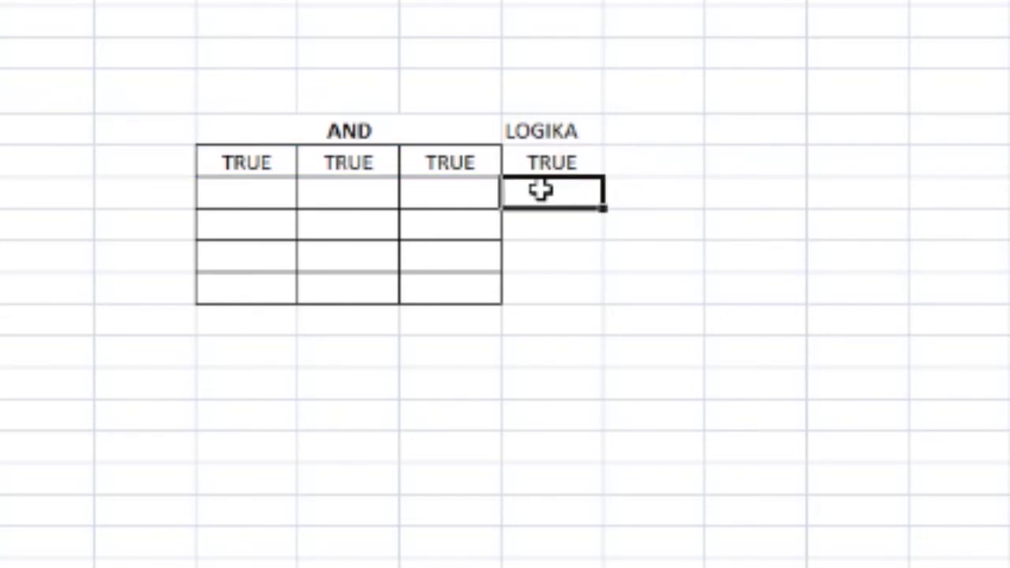
Step: Compare the AND result in O6 with the three logical values in L6:N6
left_click(538, 163)
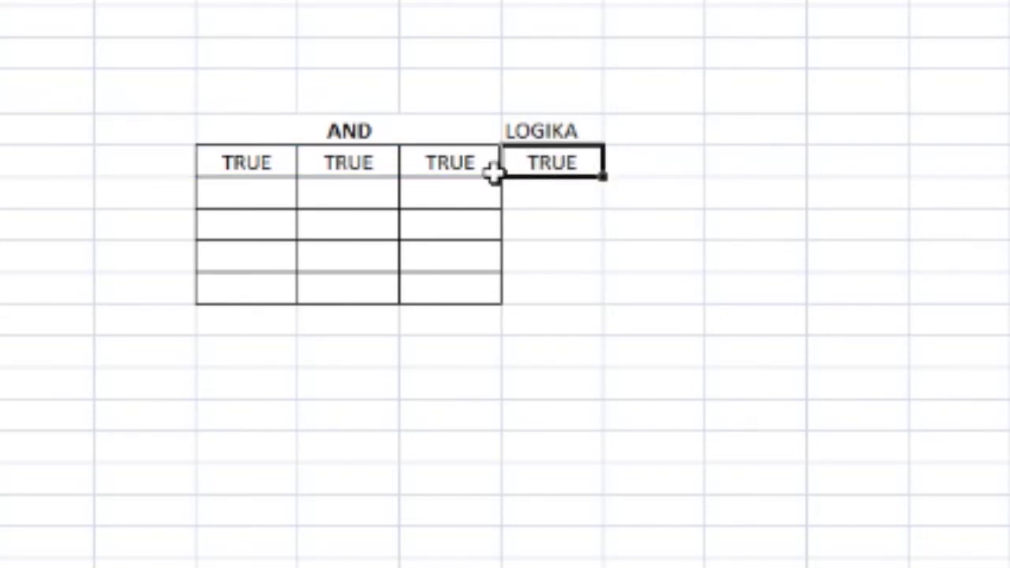
left_click_drag(229, 163, 338, 162)
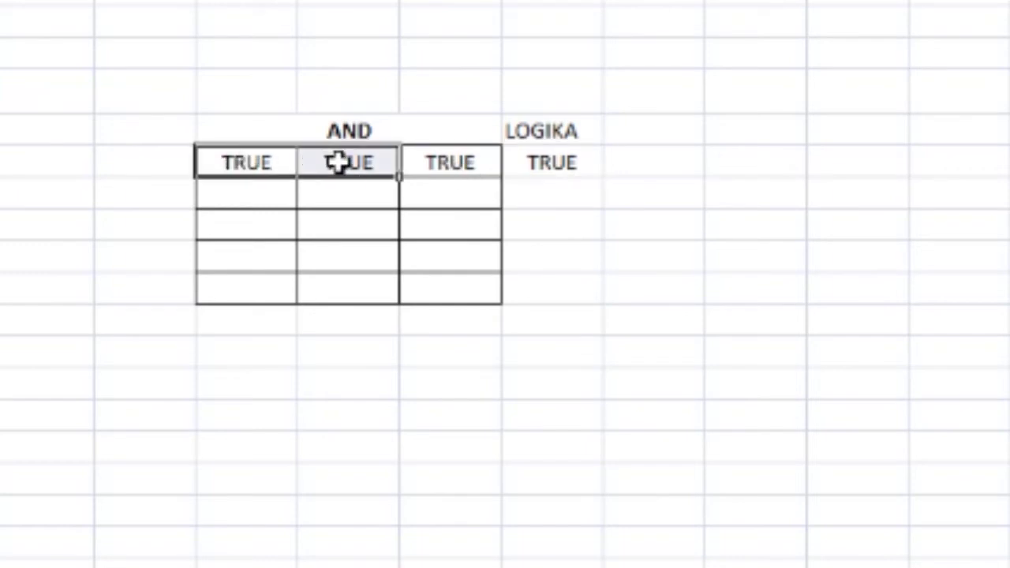
left_click_drag(422, 162, 302, 161)
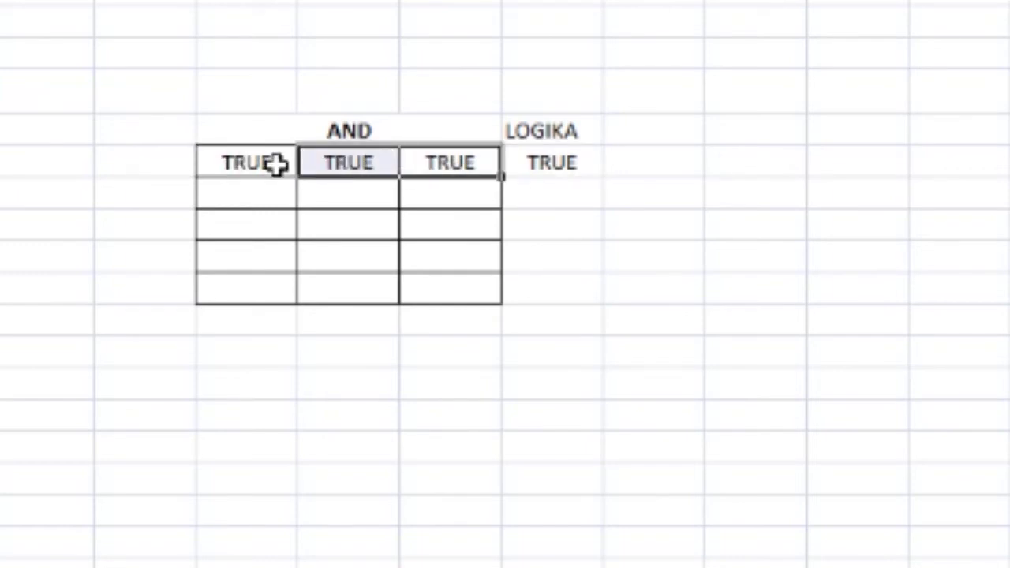
left_click(548, 190)
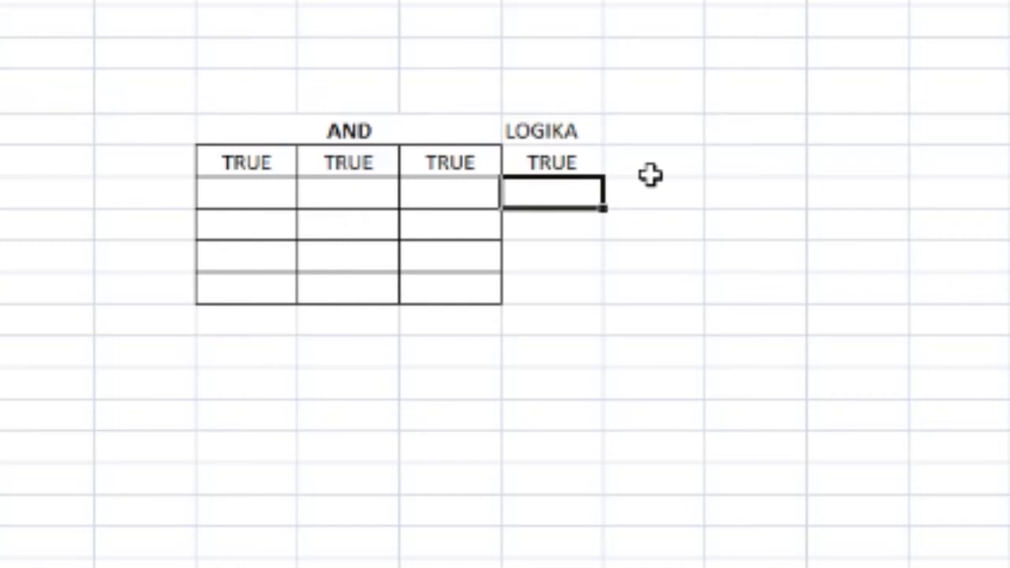
Step: Copy the values of L6:N6 into row 7 of the AND table and change L7 to FALSE
left_click_drag(241, 165, 446, 162)
key("ctrl+c")
left_click(262, 186)
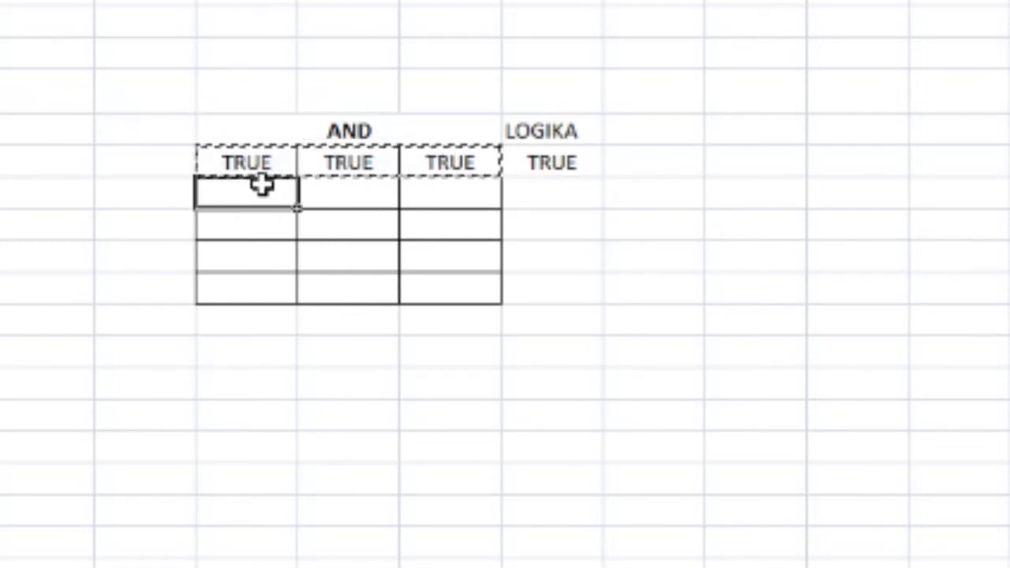
key("ctrl+v")
left_click(263, 196)
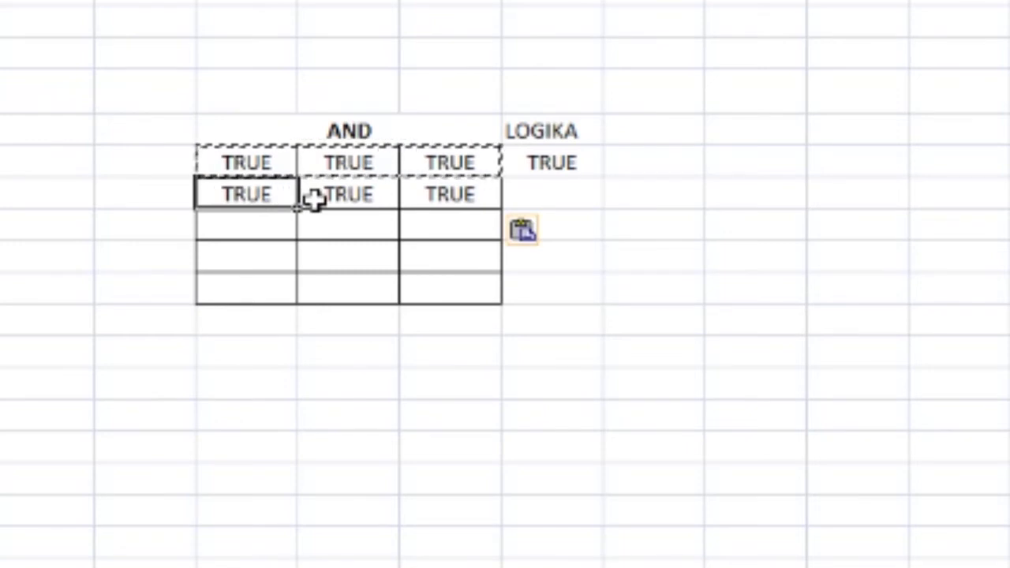
type("FALSE")
key("Return")
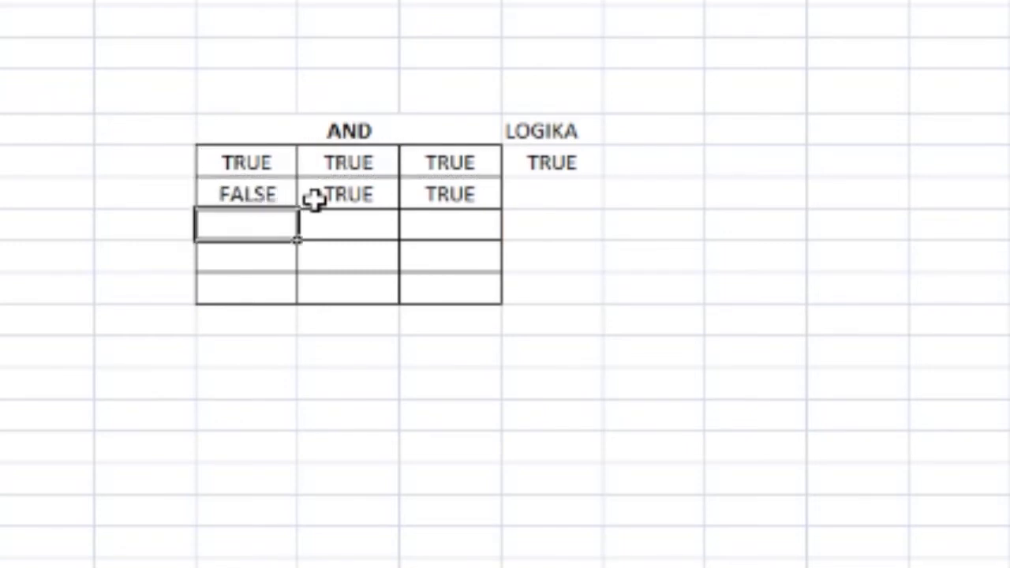
Step: Enter the formula =AND(L7:N7) in cell O7 of the LOGIKA column
left_click(535, 186)
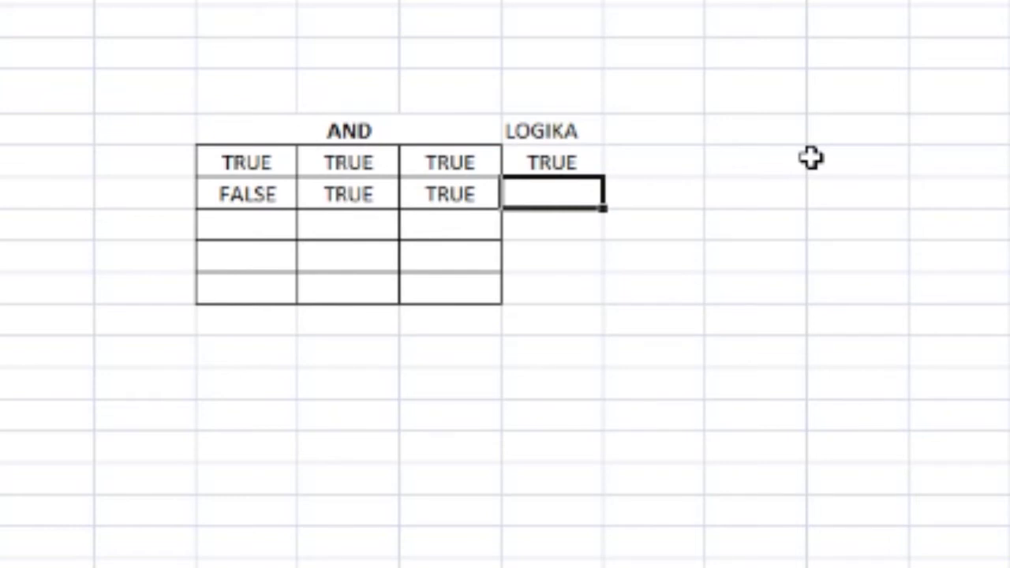
type("=")
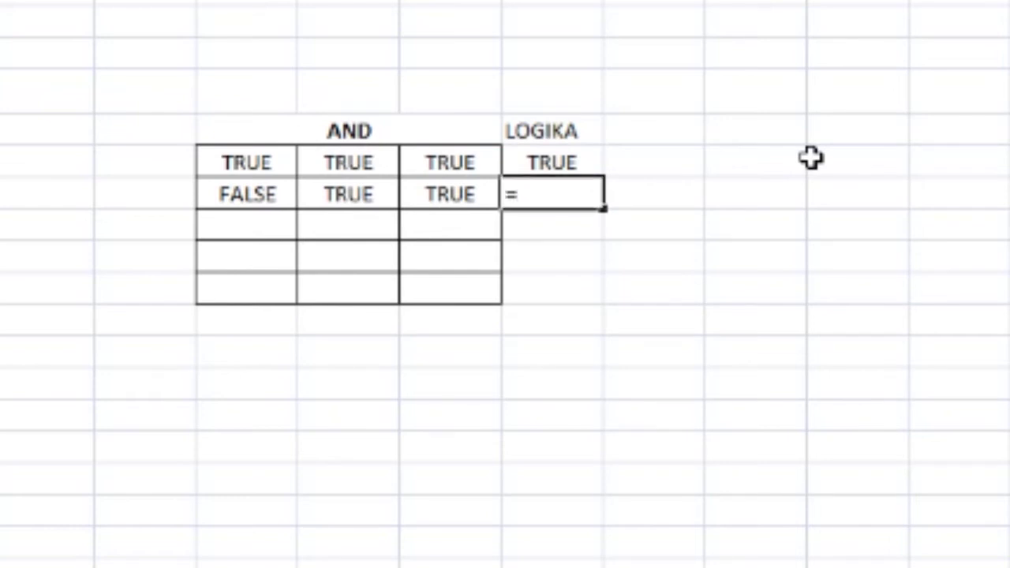
type("AND(")
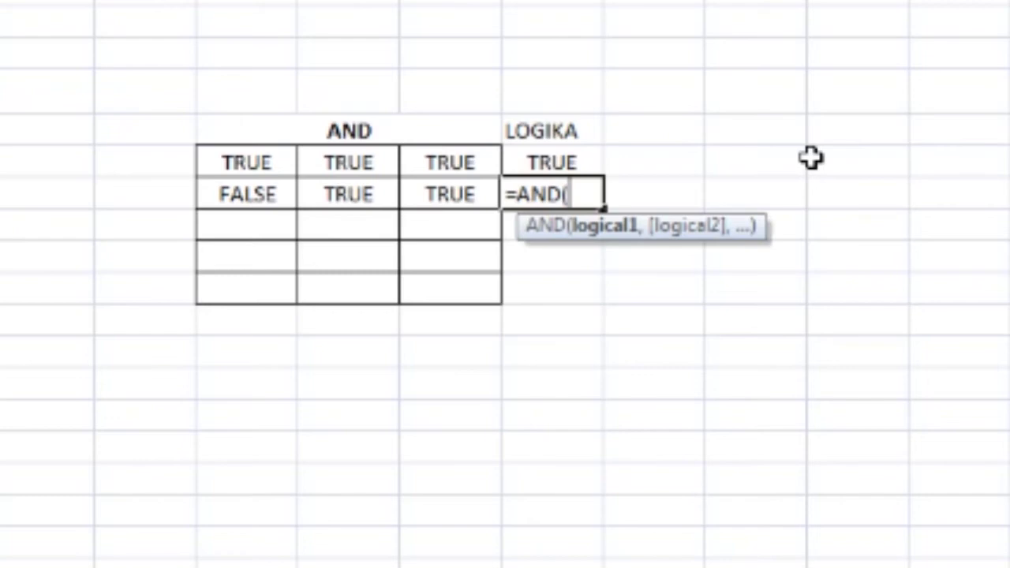
left_click_drag(266, 198, 451, 192)
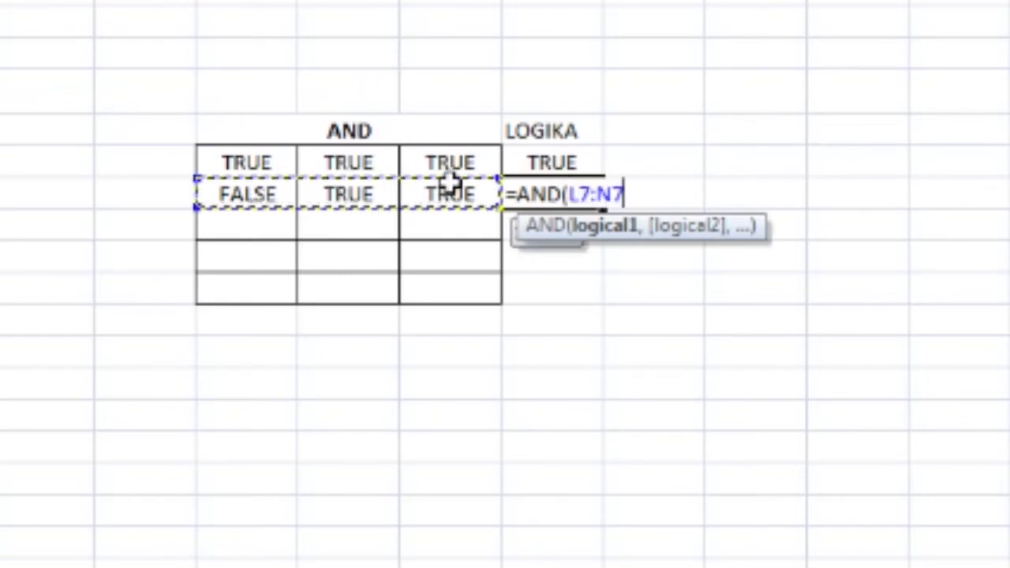
type(")")
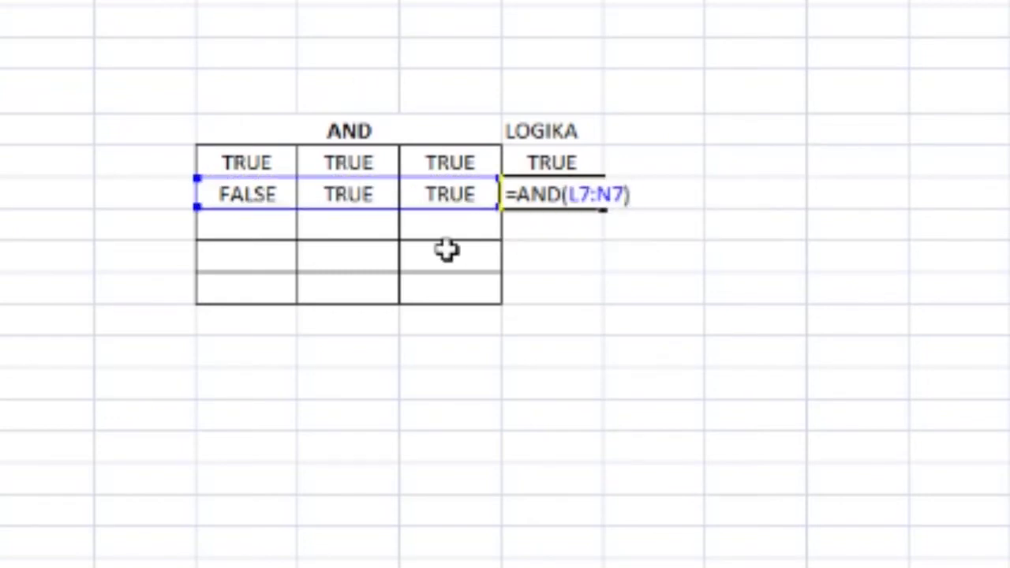
key("Return")
Step: Examine the AND result in O7 against the values in L7:N7 and compare it with the first row's result
left_click(523, 194)
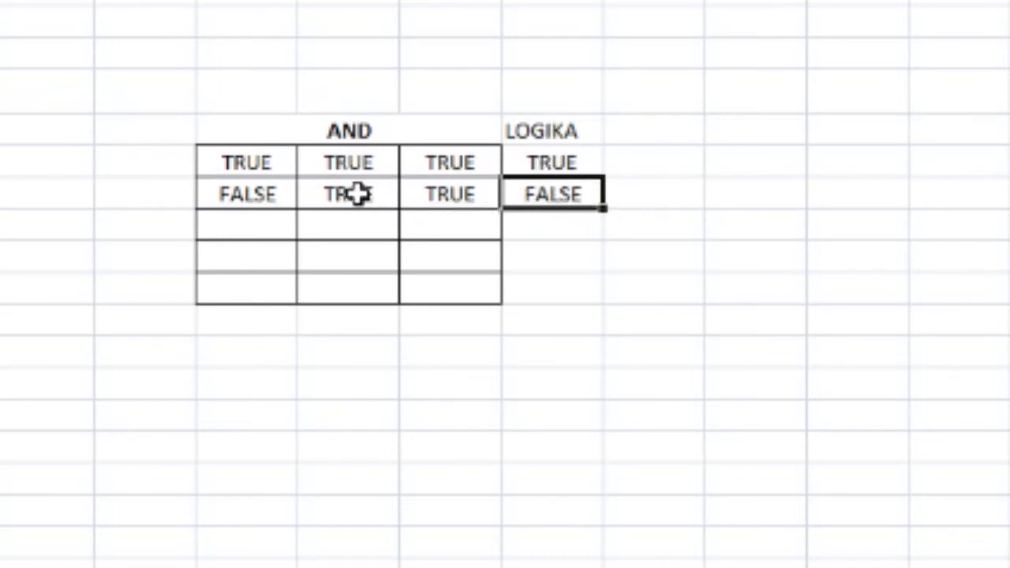
left_click(248, 193)
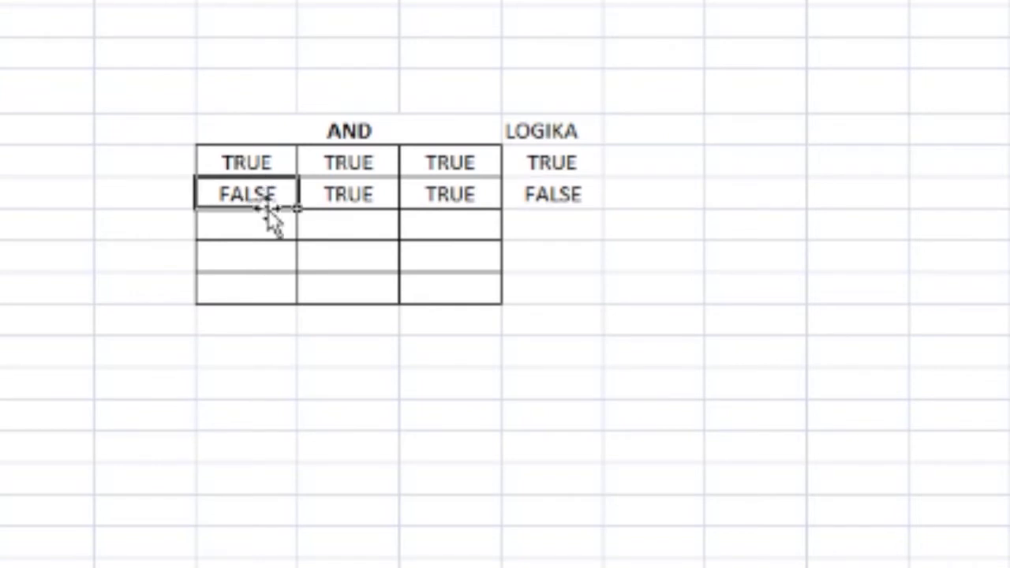
left_click(450, 195)
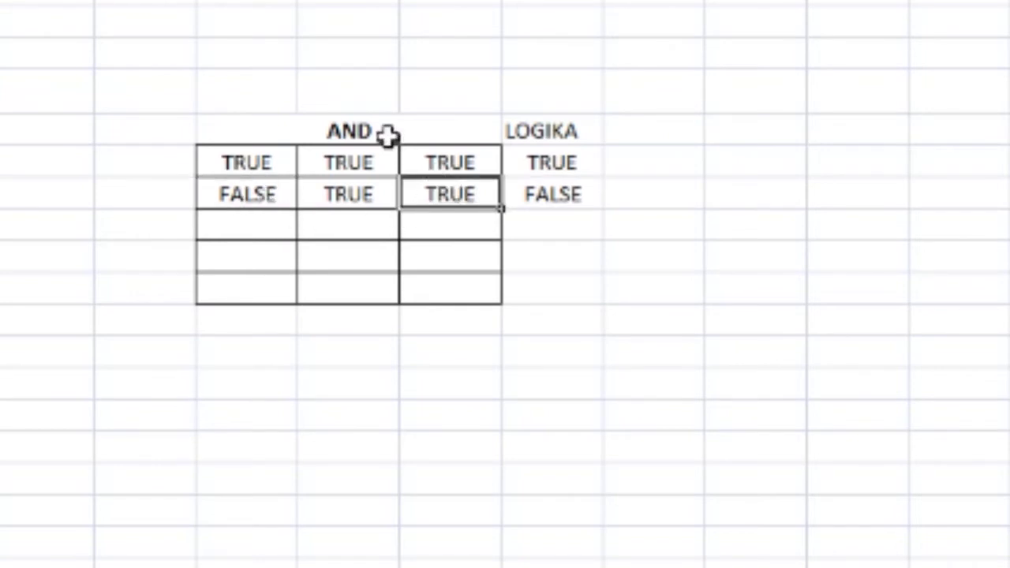
left_click(387, 135)
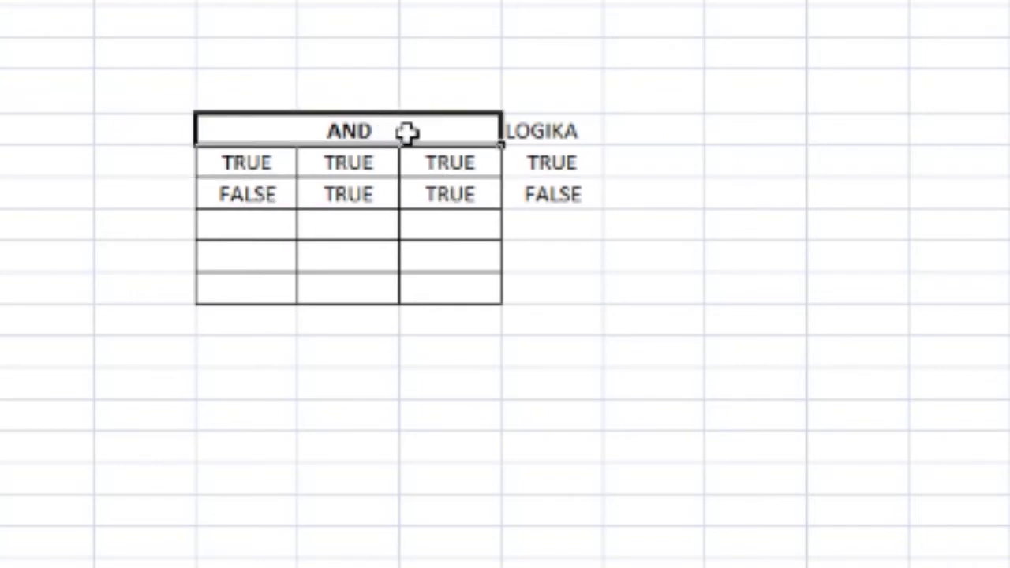
left_click(426, 196)
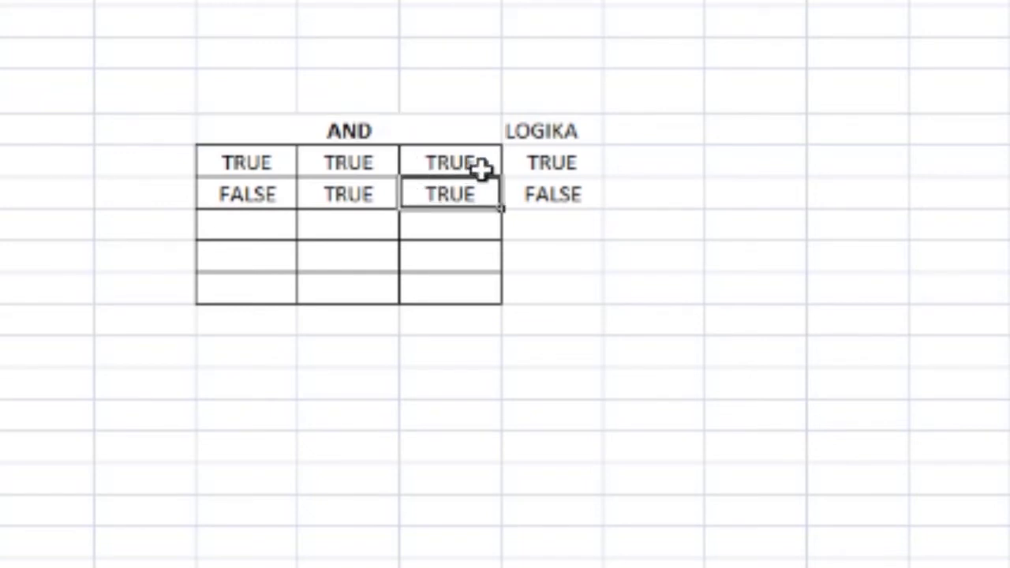
left_click(540, 163)
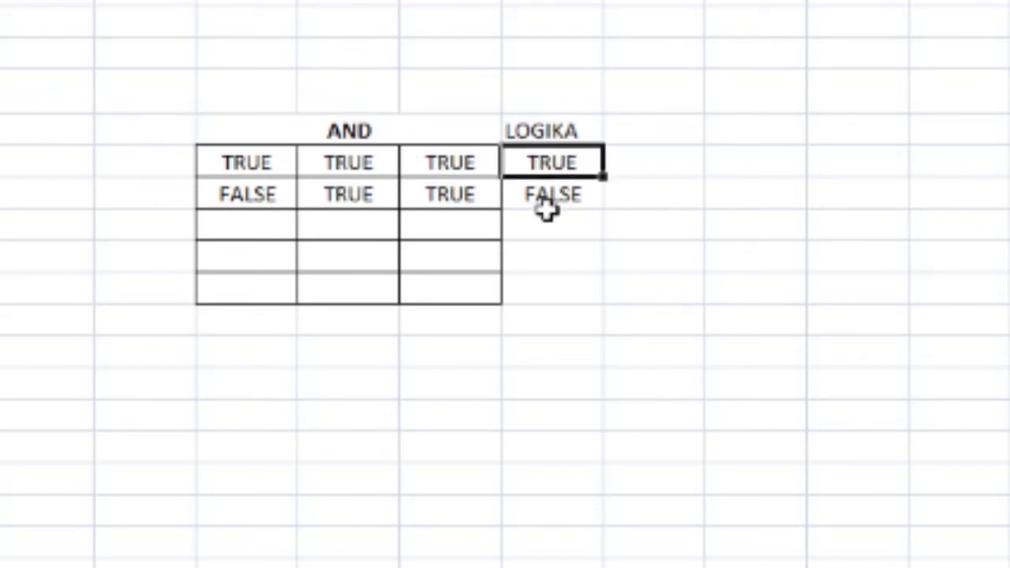
left_click_drag(272, 196, 457, 191)
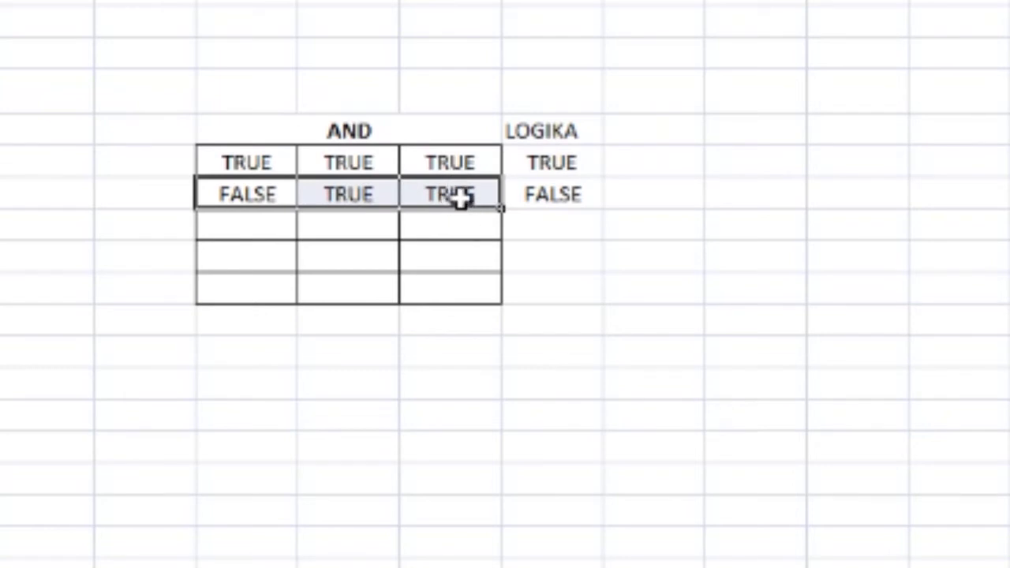
left_click(507, 196)
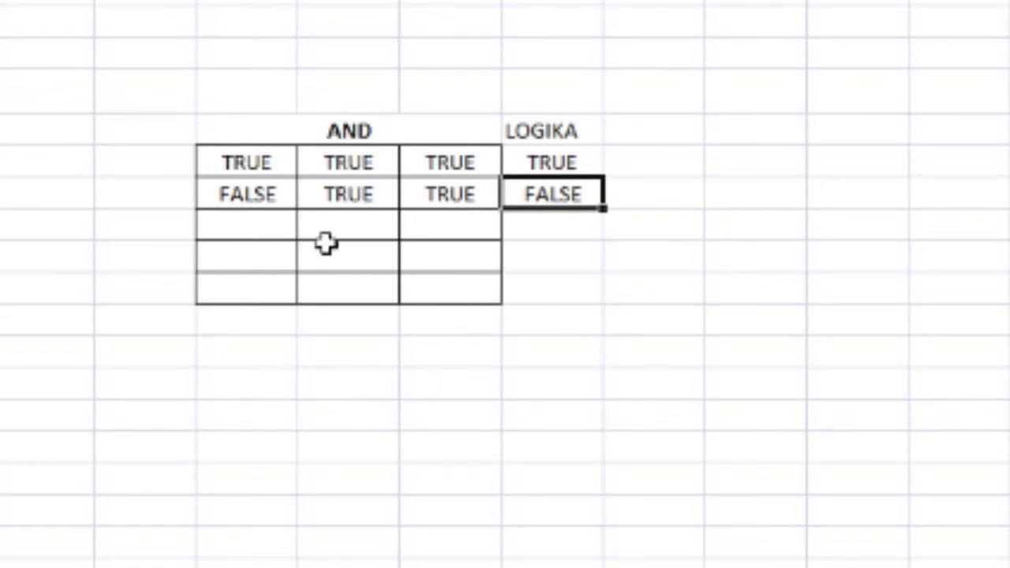
left_click(546, 228)
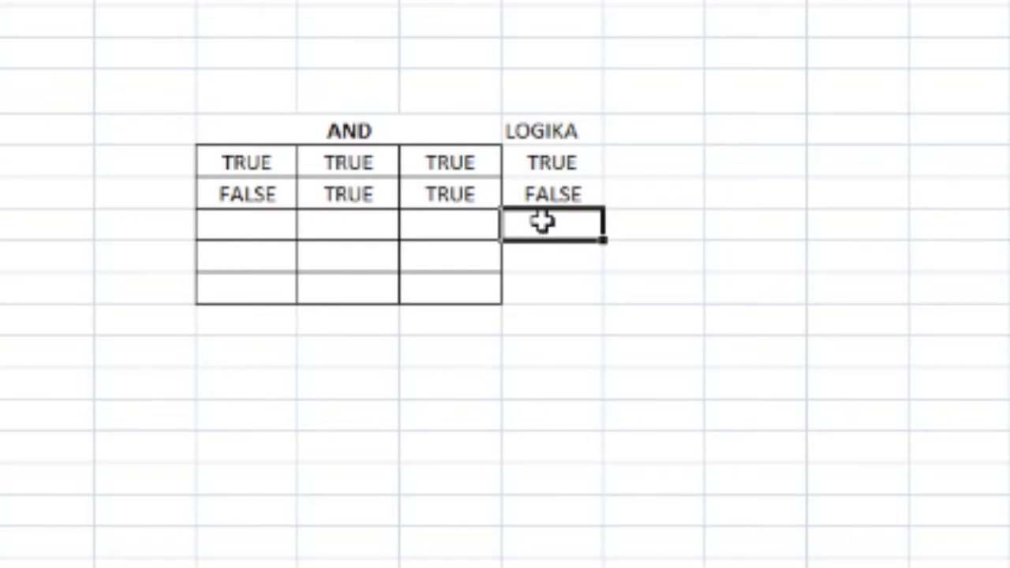
left_click(544, 162)
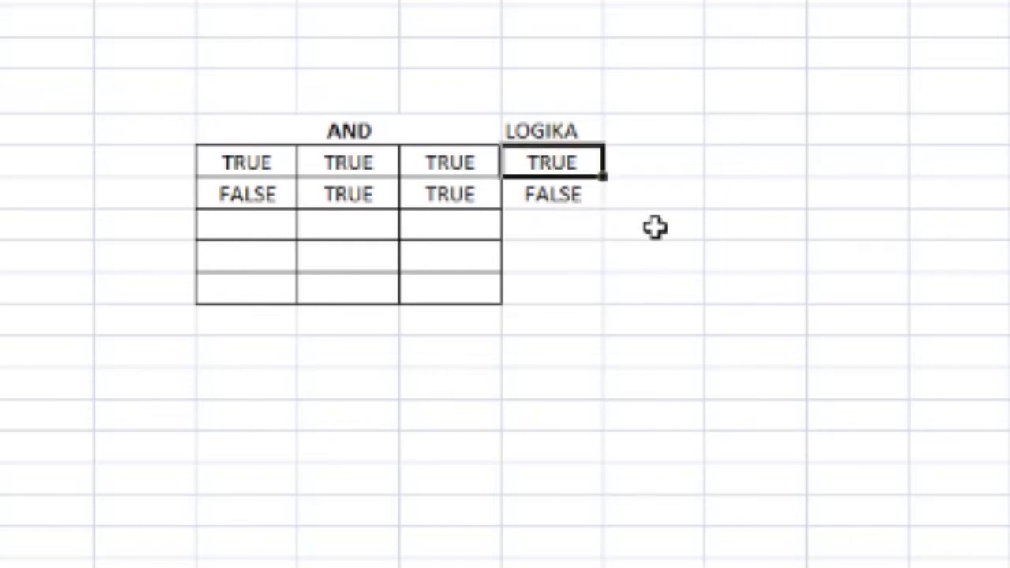
Step: Review the whole AND table together with its LOGIKA column
left_click(584, 224)
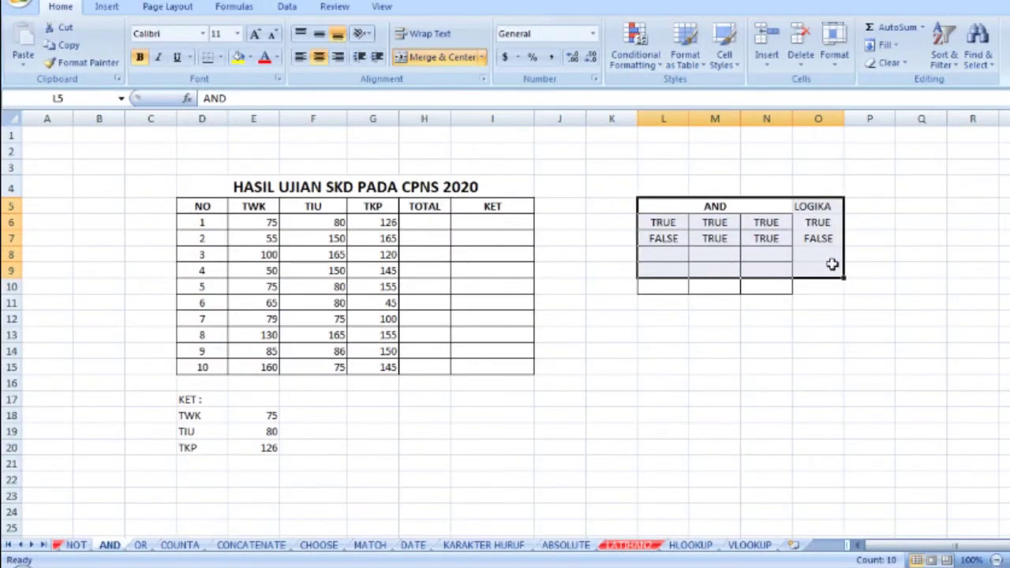
left_click(817, 297)
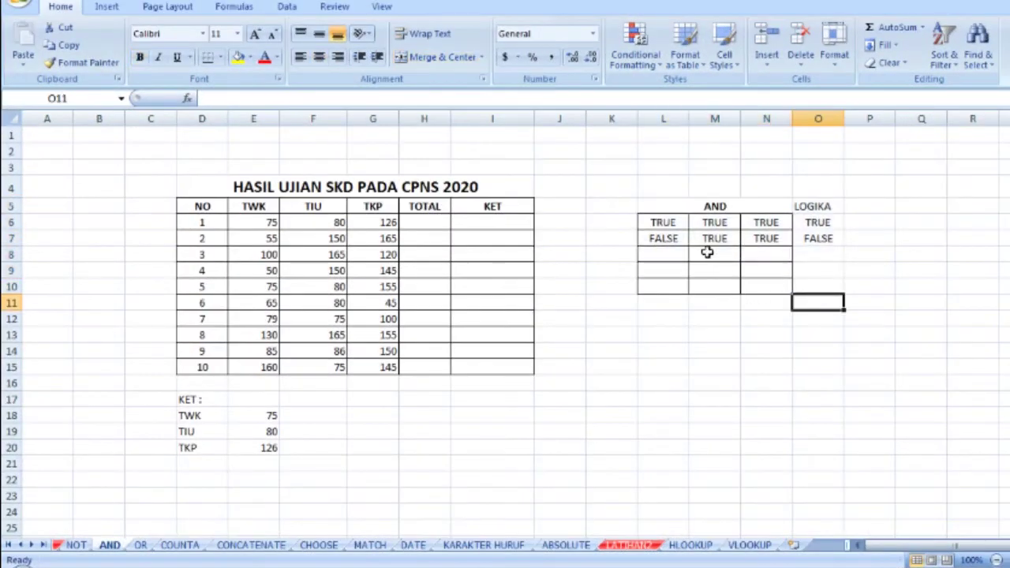
left_click_drag(667, 215, 817, 254)
left_click(669, 316)
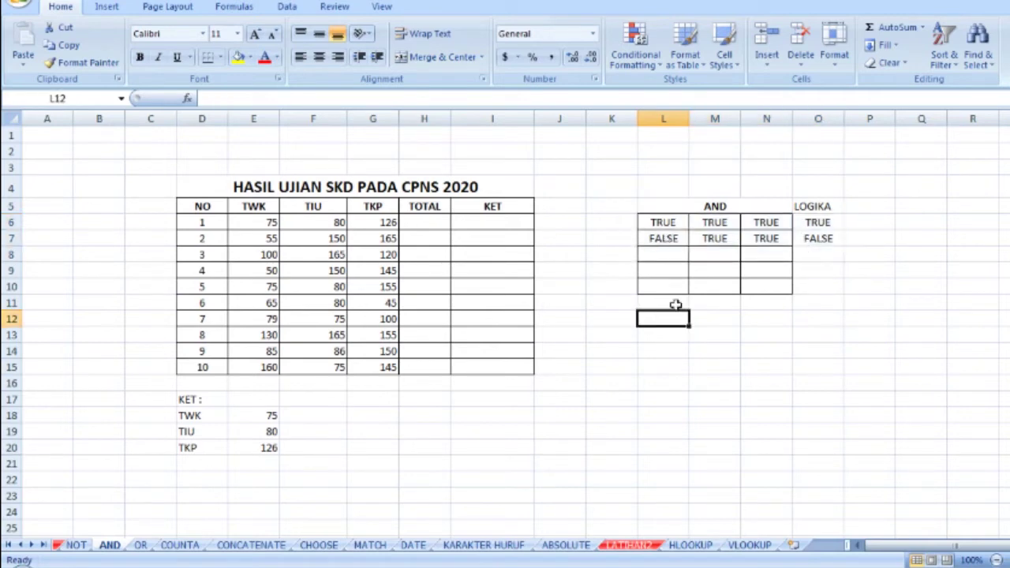
left_click_drag(661, 207, 972, 330)
left_click(818, 415)
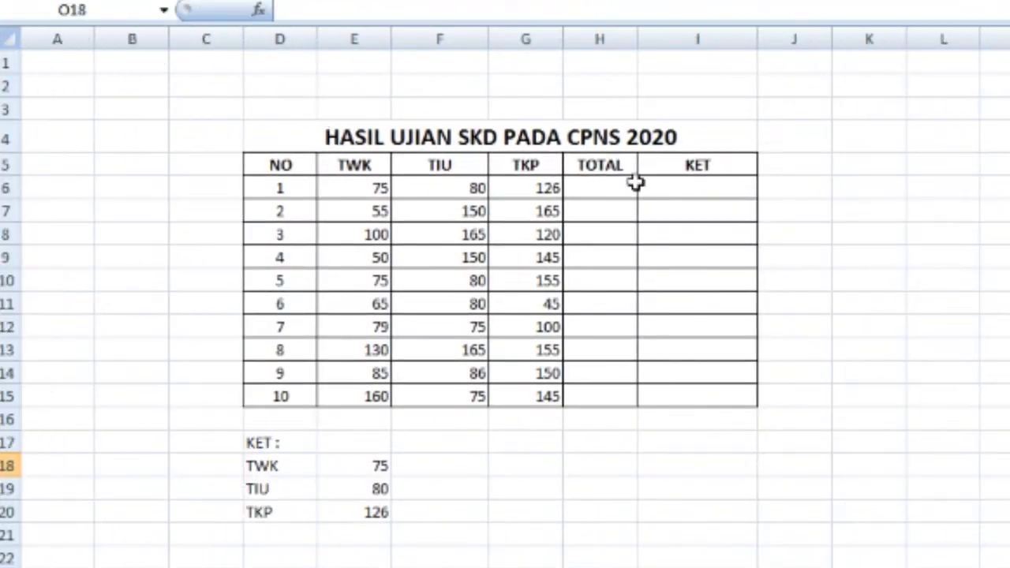
Step: Examine the empty TOTAL and KET columns of the HASIL UJIAN SKD table and the first participant's scores in E6:G6
left_click(581, 194)
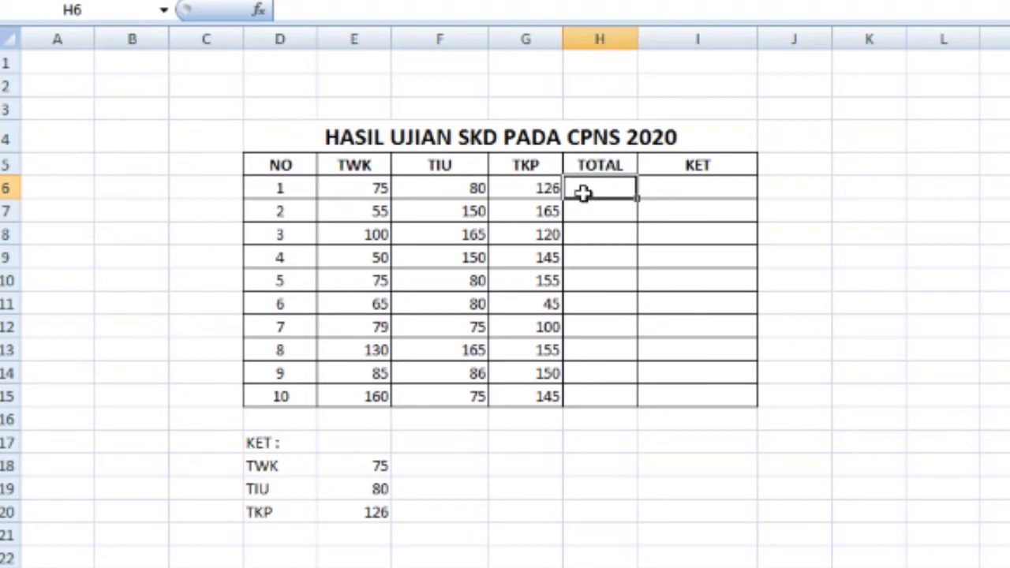
left_click(670, 190)
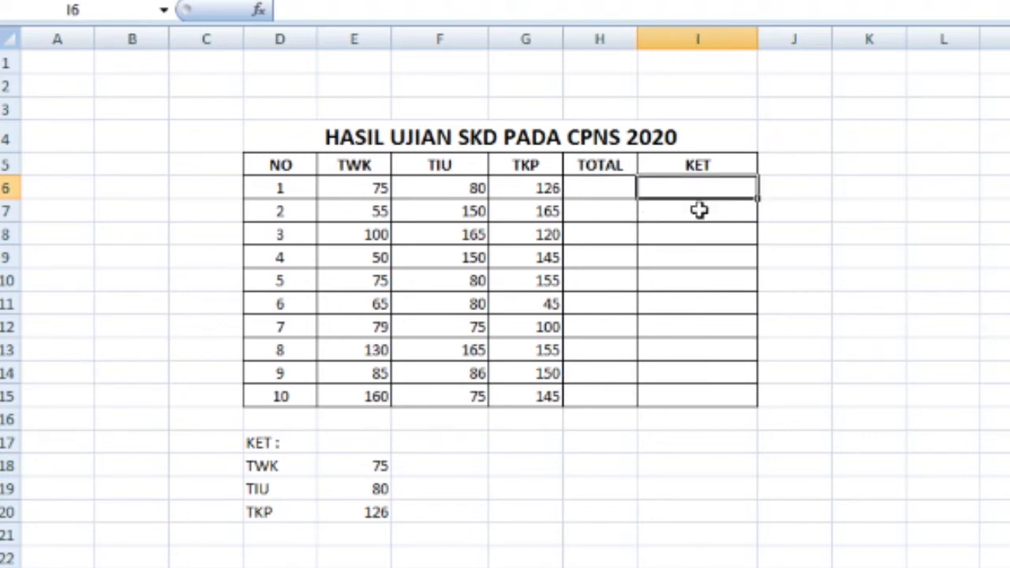
left_click_drag(702, 190, 701, 394)
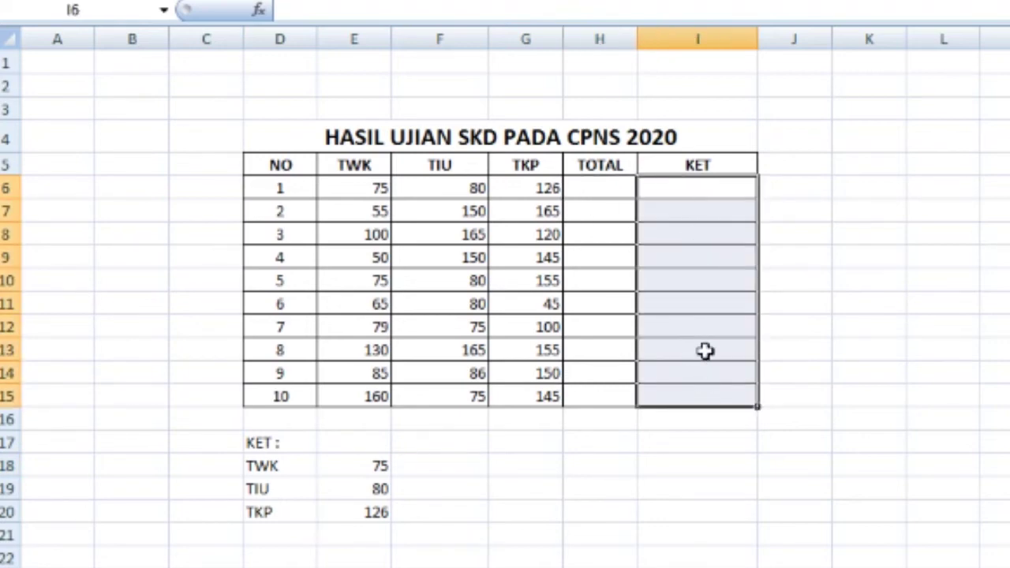
left_click(679, 190)
left_click_drag(678, 190, 699, 205)
left_click_drag(345, 190, 556, 191)
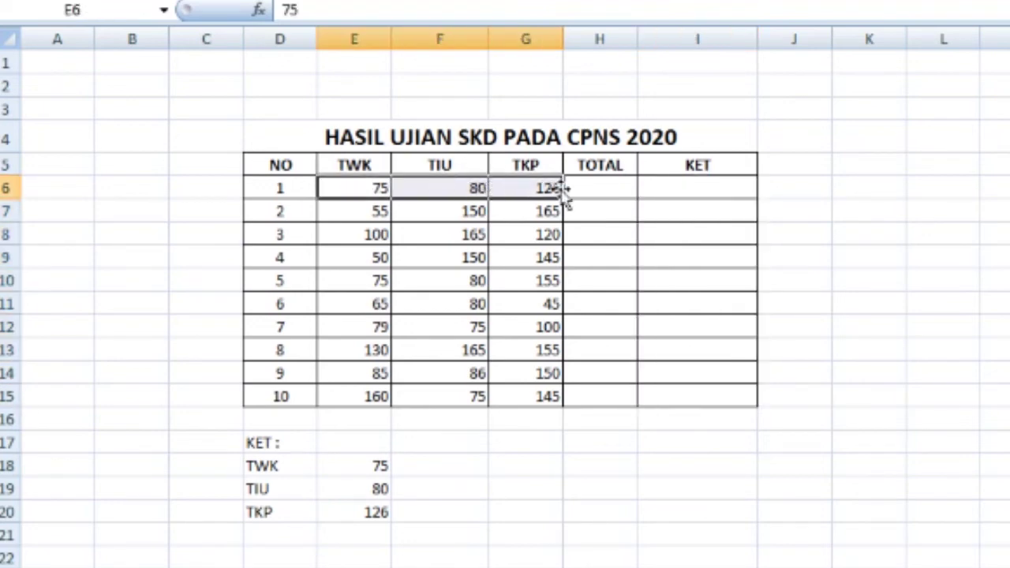
left_click_drag(677, 190, 703, 386)
left_click_drag(692, 182, 702, 318)
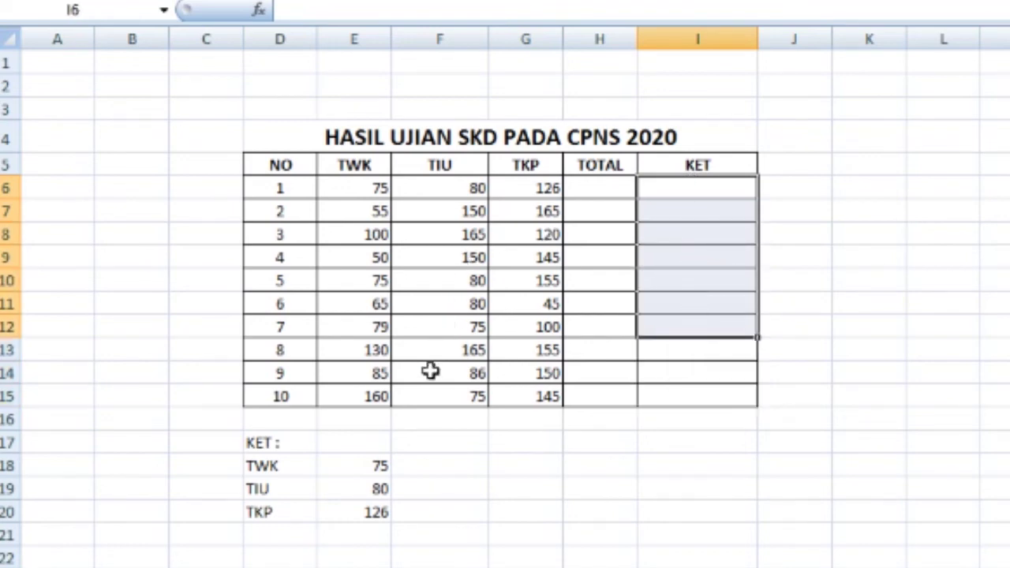
left_click_drag(722, 190, 728, 394)
left_click(728, 394)
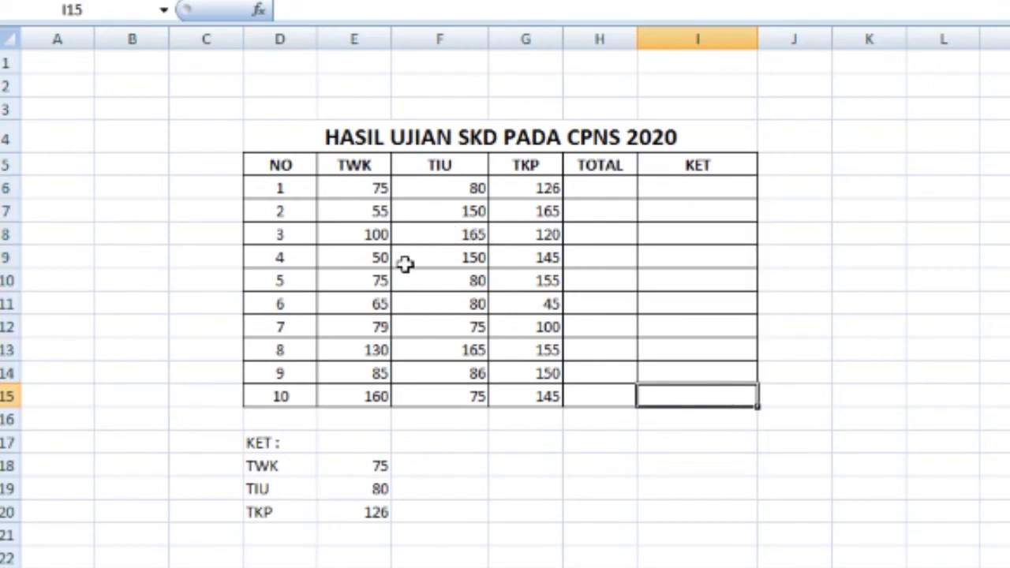
Step: Check the TWK, TIU and TKP criteria in D18:E20 against the KET column I6:I15
left_click(291, 472)
left_click_drag(290, 472, 309, 509)
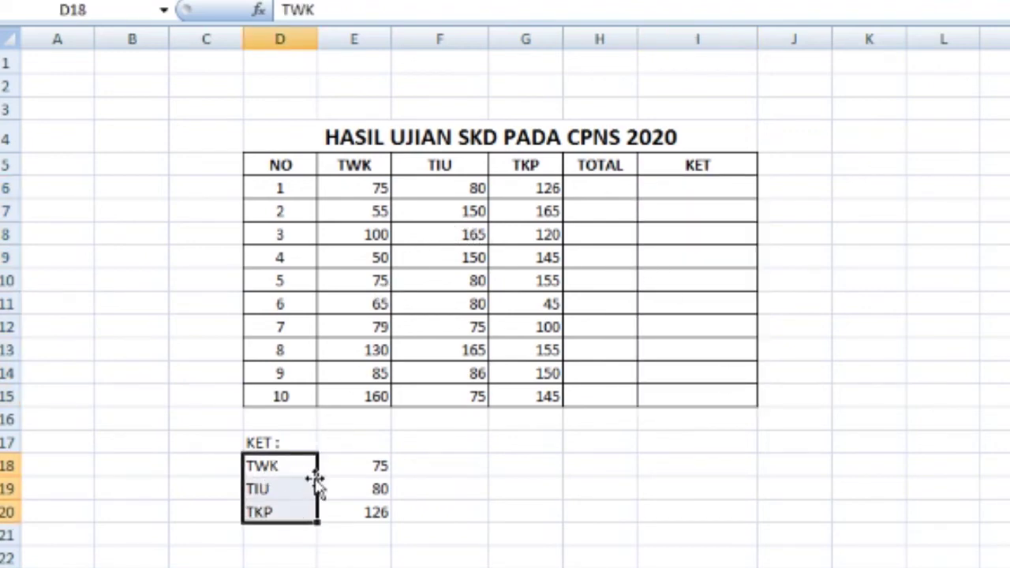
left_click_drag(342, 460, 351, 512)
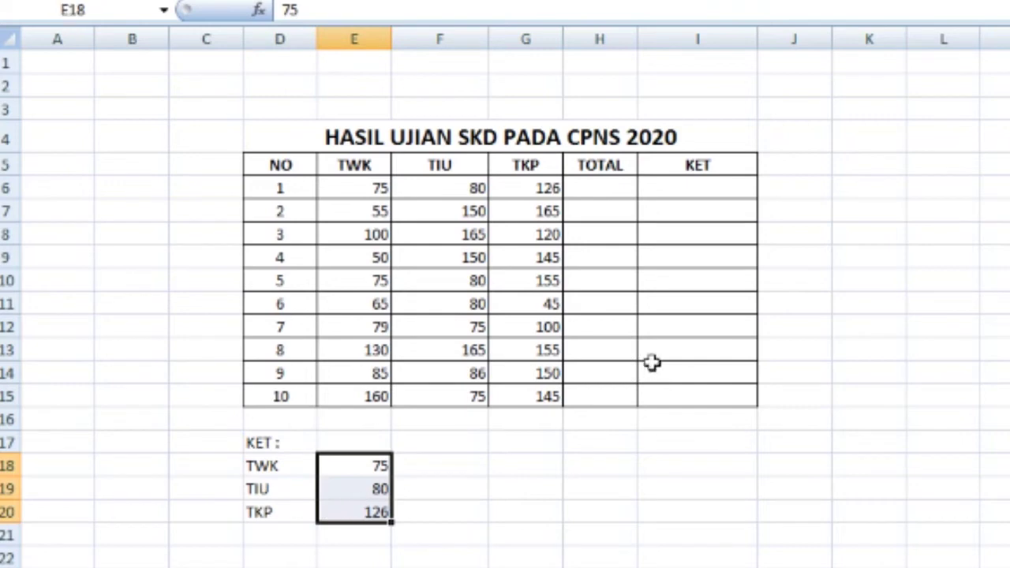
left_click_drag(684, 189, 697, 397)
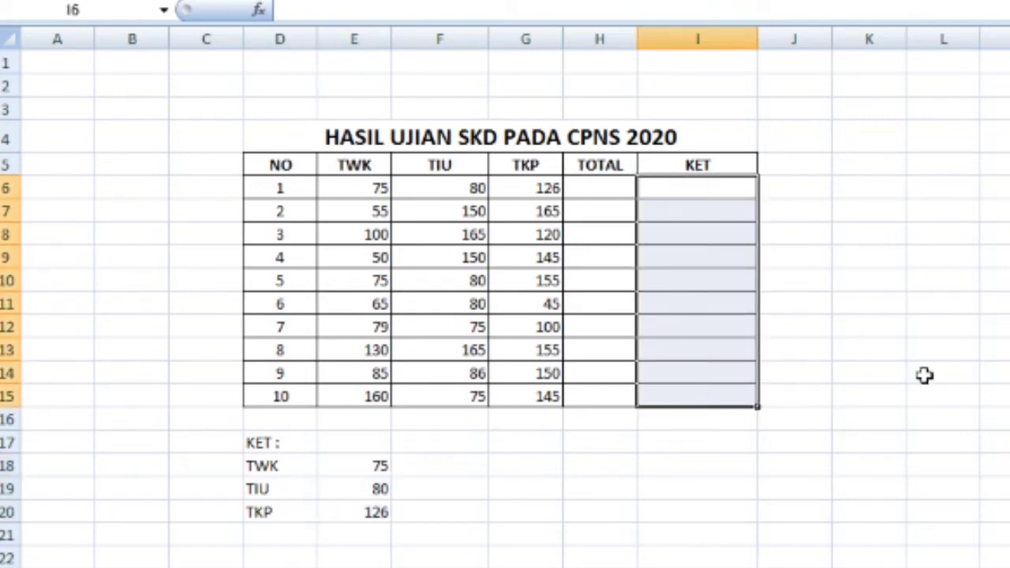
left_click(832, 251)
left_click(753, 191)
left_click(920, 208)
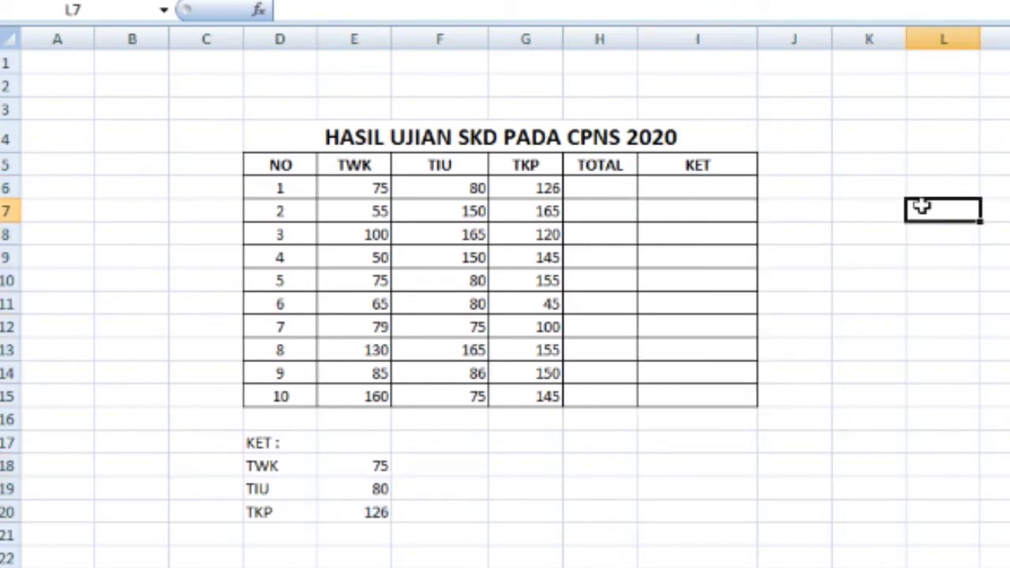
Step: Calculate the first participant's TOTAL in H6 with =SUM(E6:G6)
left_click(622, 192)
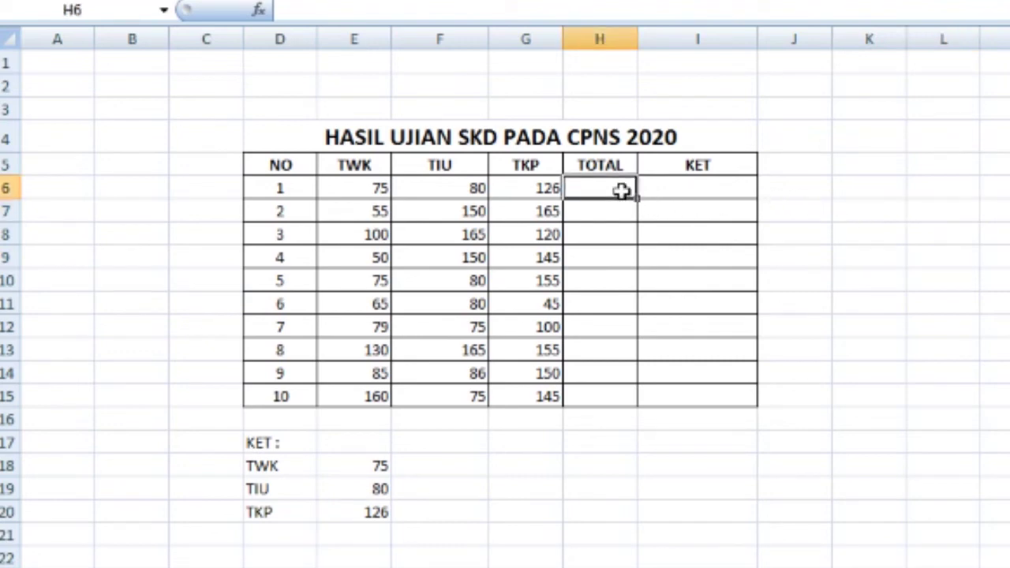
left_click_drag(366, 189, 553, 196)
left_click(626, 187)
type("=")
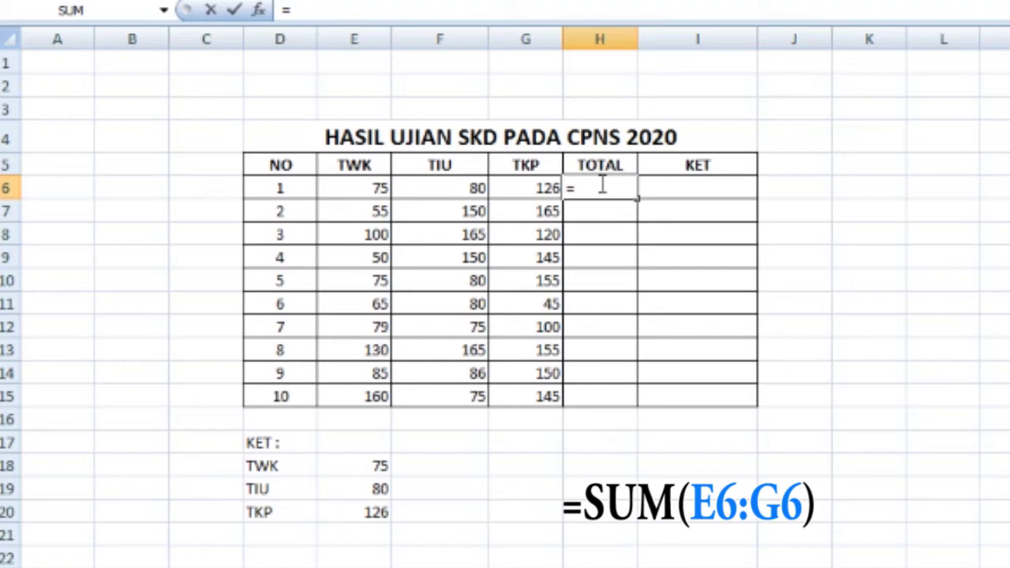
type("SUM(")
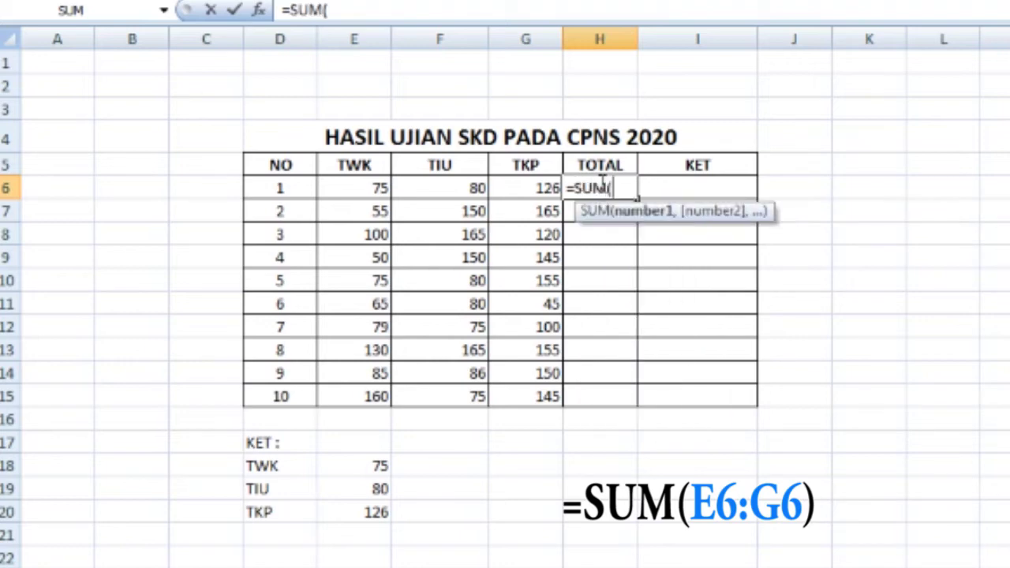
left_click_drag(347, 190, 548, 187)
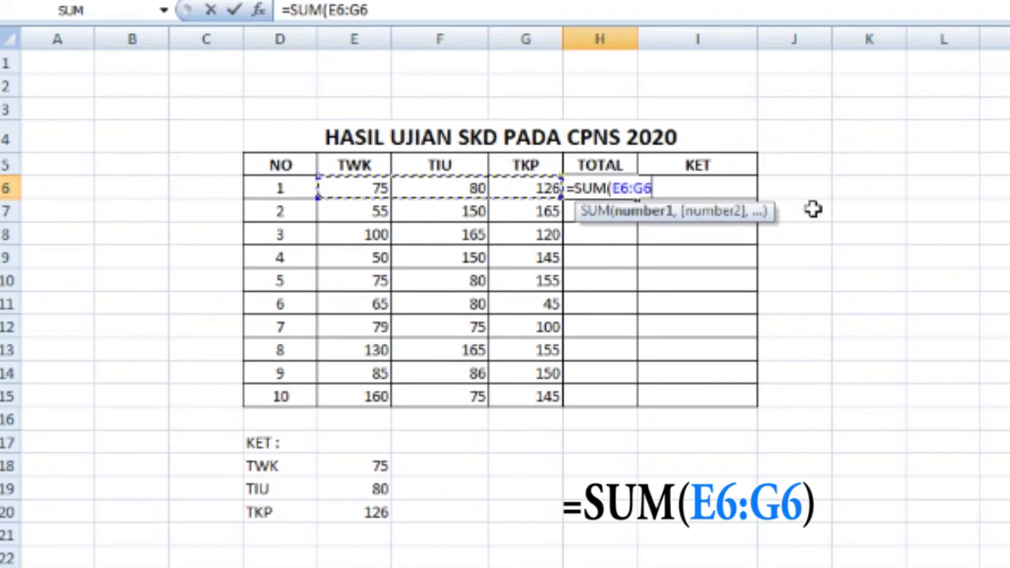
type(")")
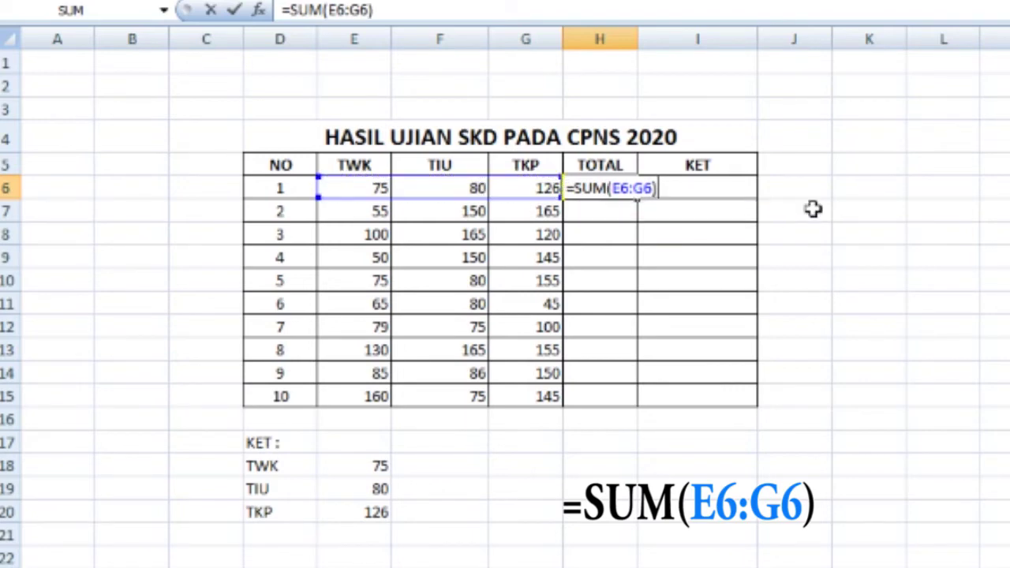
key("Return")
Step: Copy the SUM formula from H6 to the remaining TOTAL cells H7:H15
left_click(599, 187)
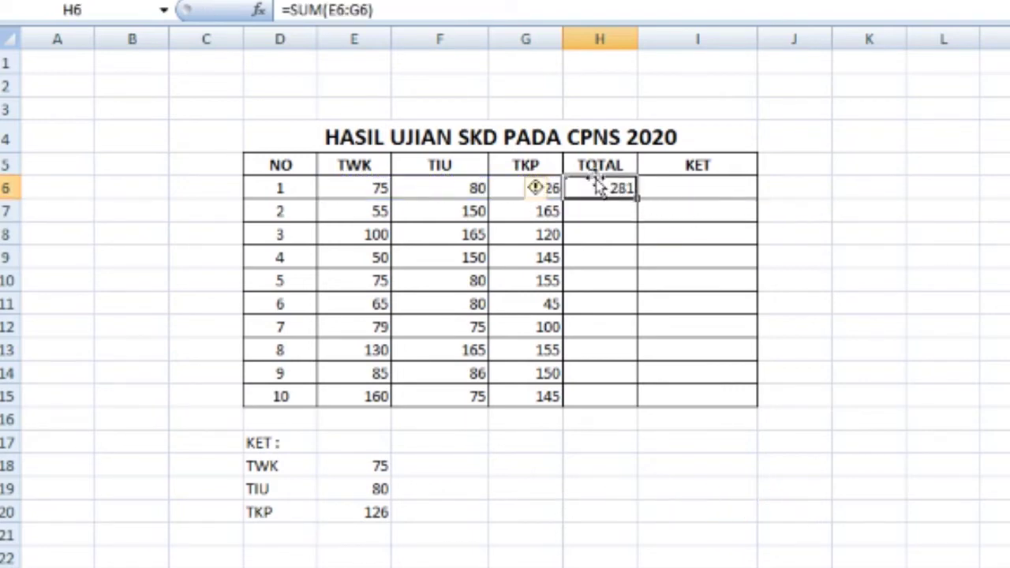
right_click(604, 193)
left_click(661, 232)
left_click_drag(609, 217, 589, 390)
right_click(590, 390)
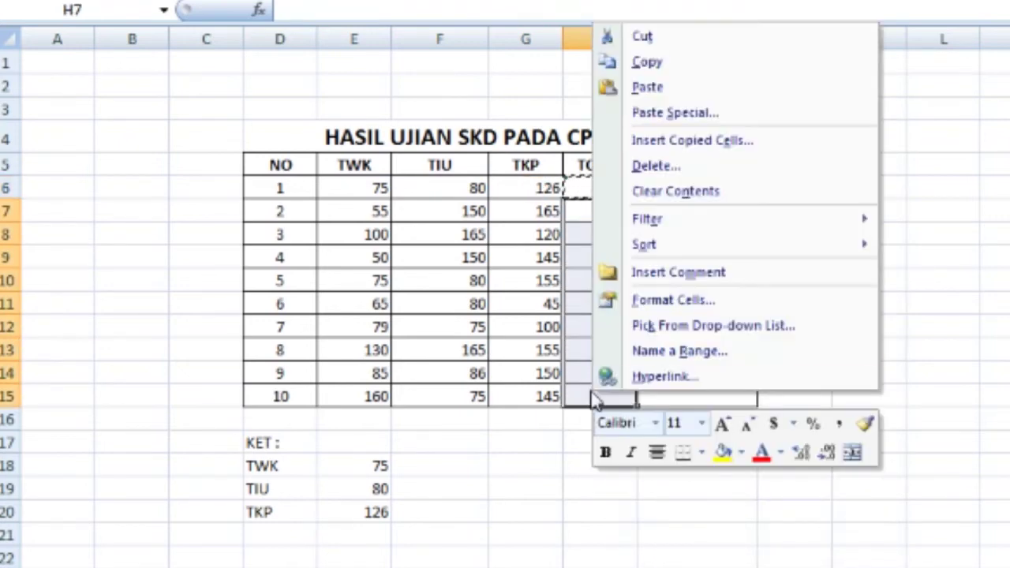
left_click(645, 88)
Step: Check the copied SUM formulas and their totals in the TOTAL column for the other participants
left_click(614, 323)
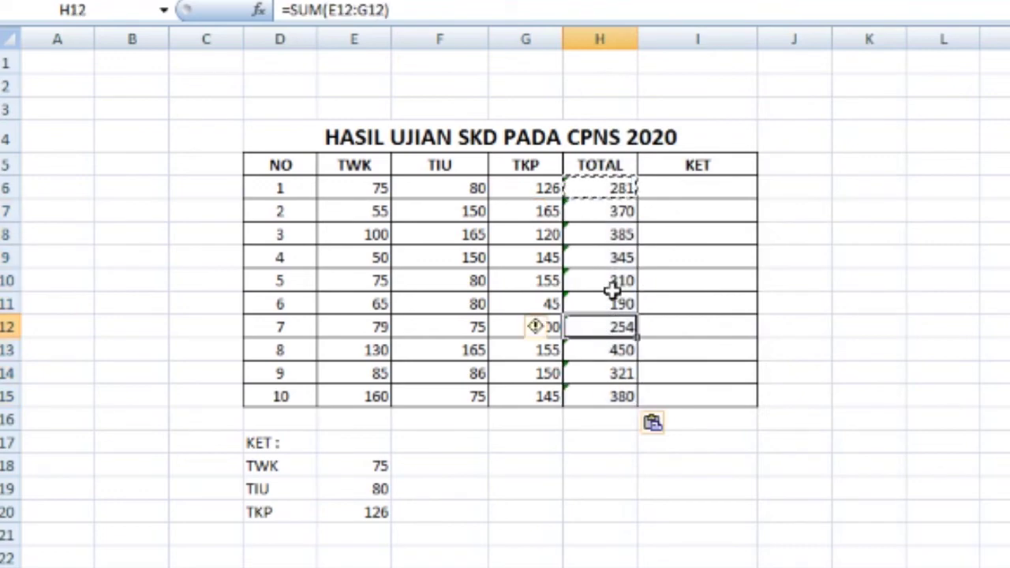
left_click_drag(602, 213, 603, 351)
left_click(599, 263)
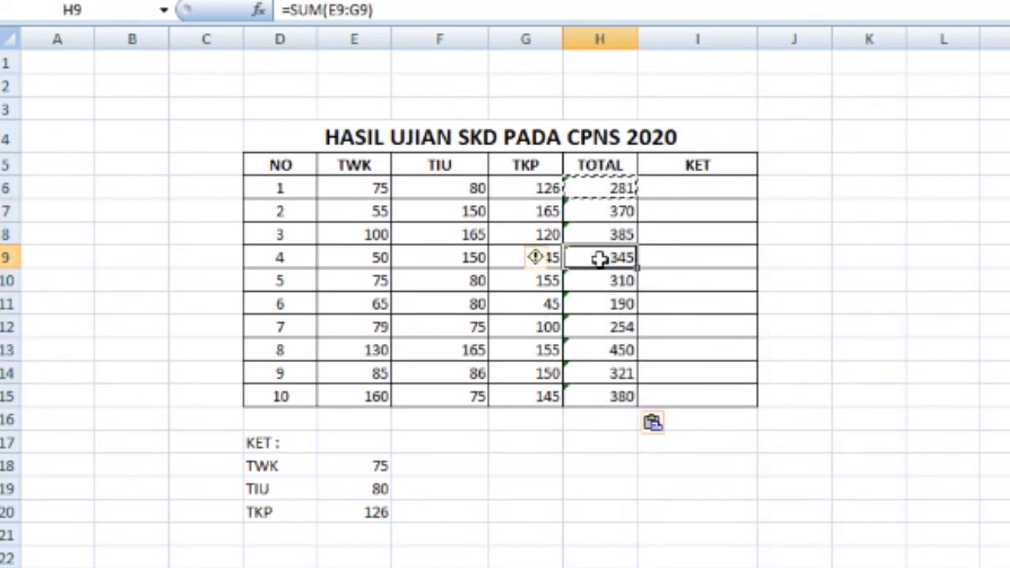
left_click(605, 419)
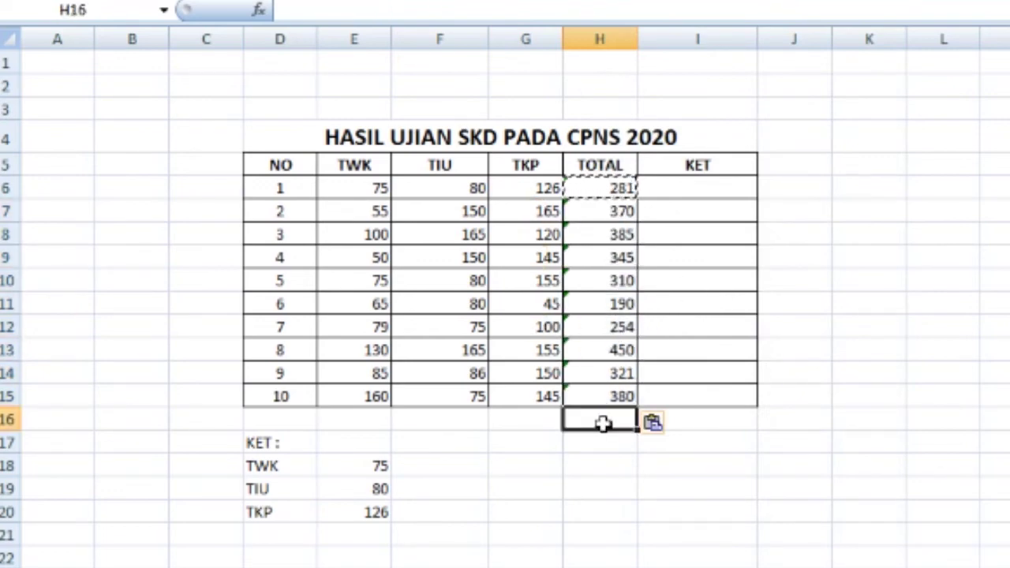
Step: Enter the note "IF DAN AND" in cell H19 below the exam table
left_click(710, 191)
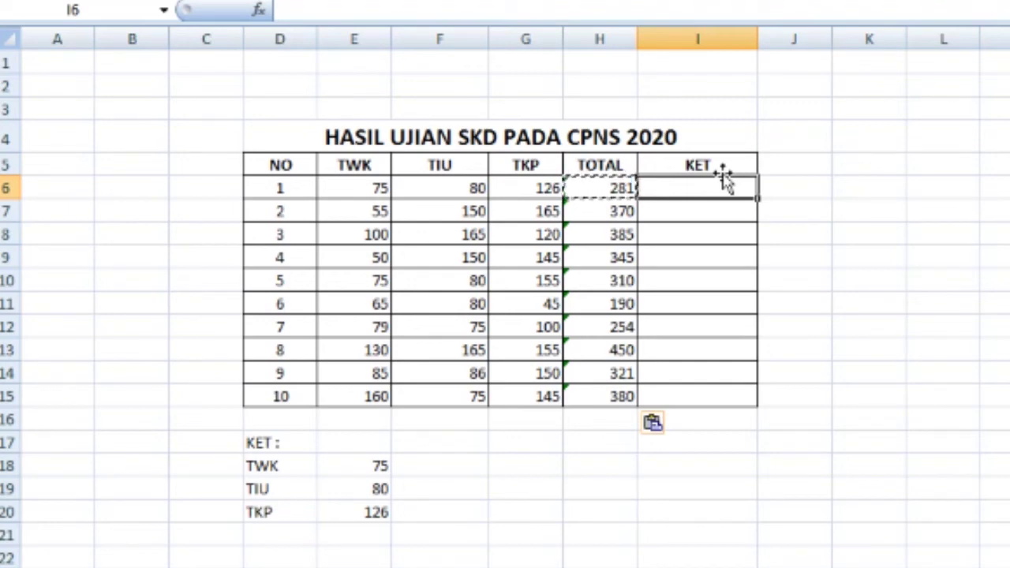
left_click(596, 497)
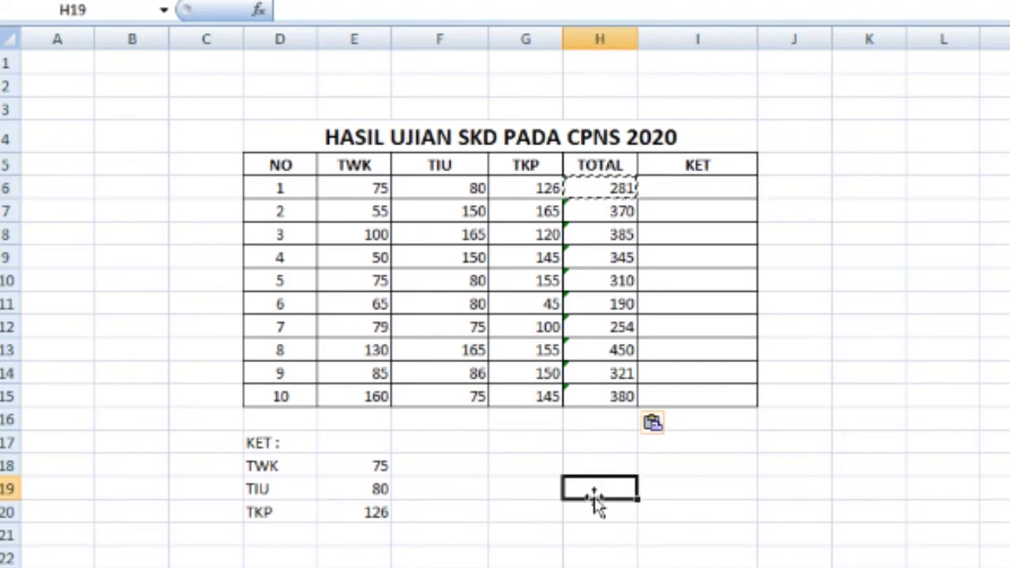
type("i")
key("BackSpace")
type("ID")
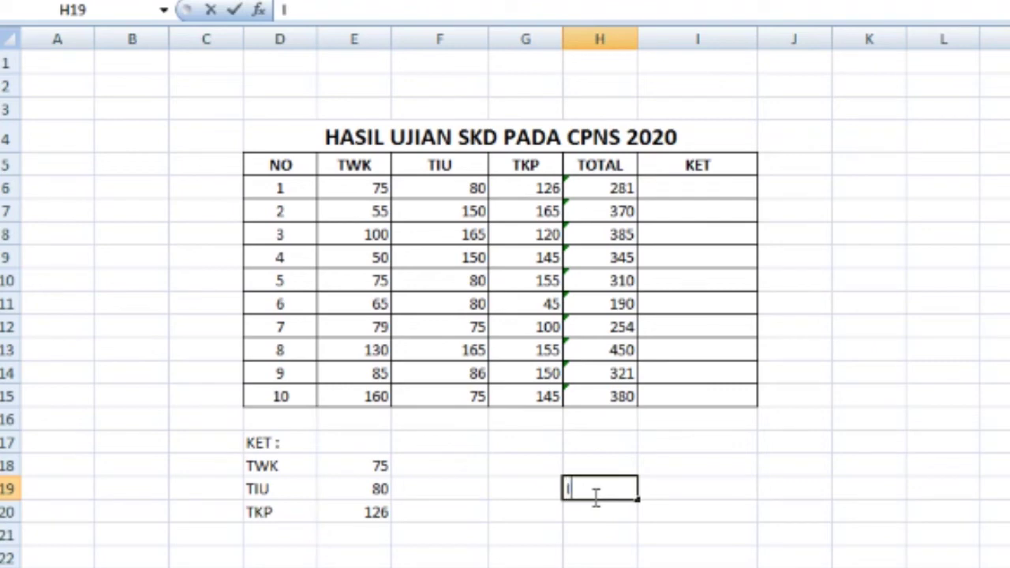
key("BackSpace")
key("BackSpace")
type("IF DAN AND")
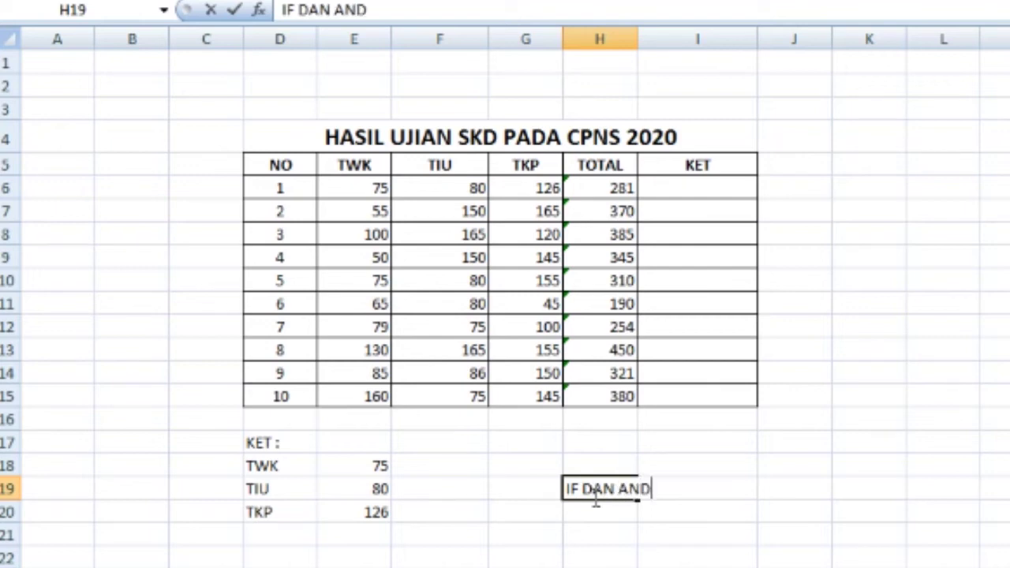
key("Return")
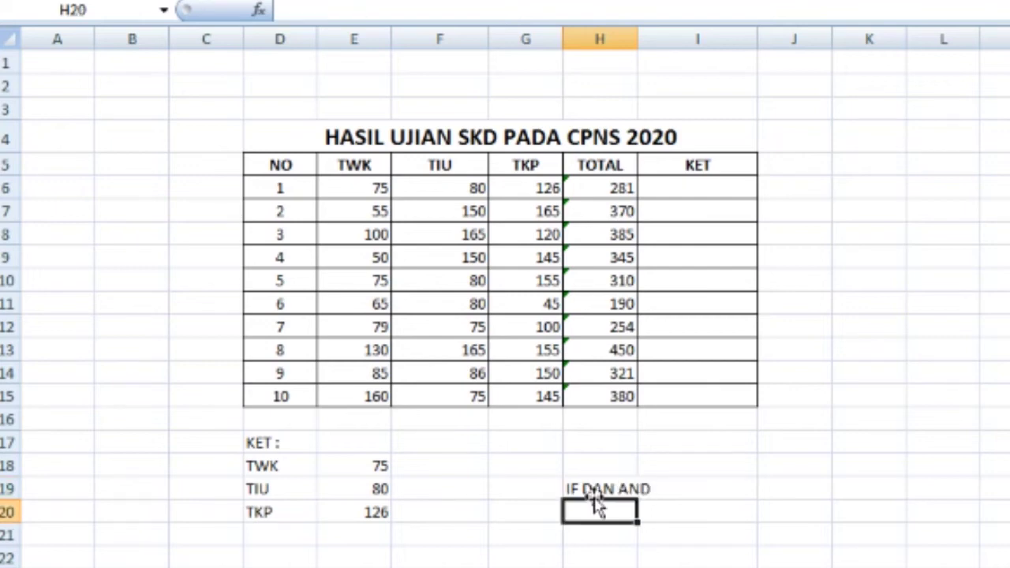
left_click(593, 483)
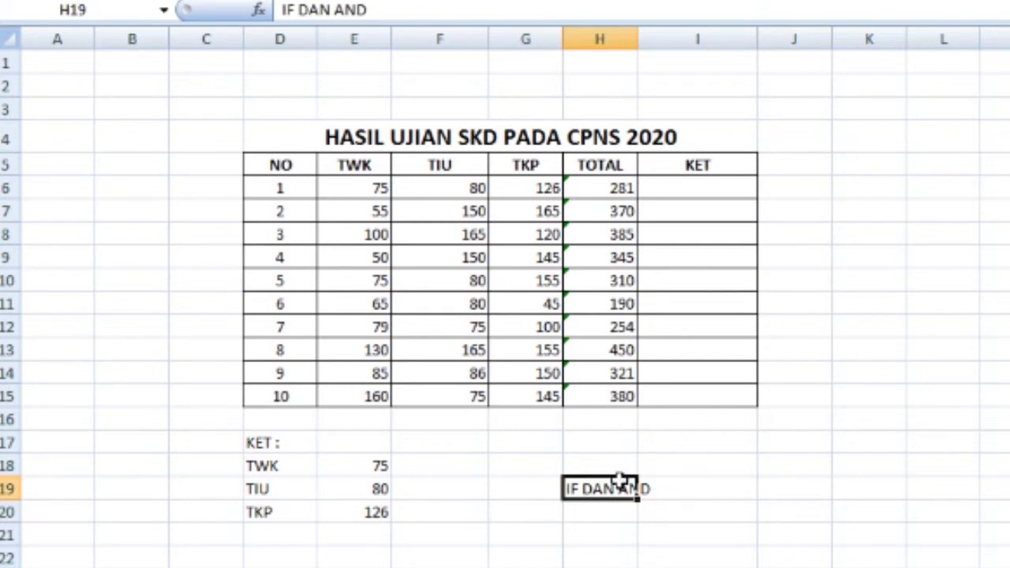
Step: Begin an IF formula in KET cell I6 with a nested AND whose first condition is E6>=75
left_click(717, 189)
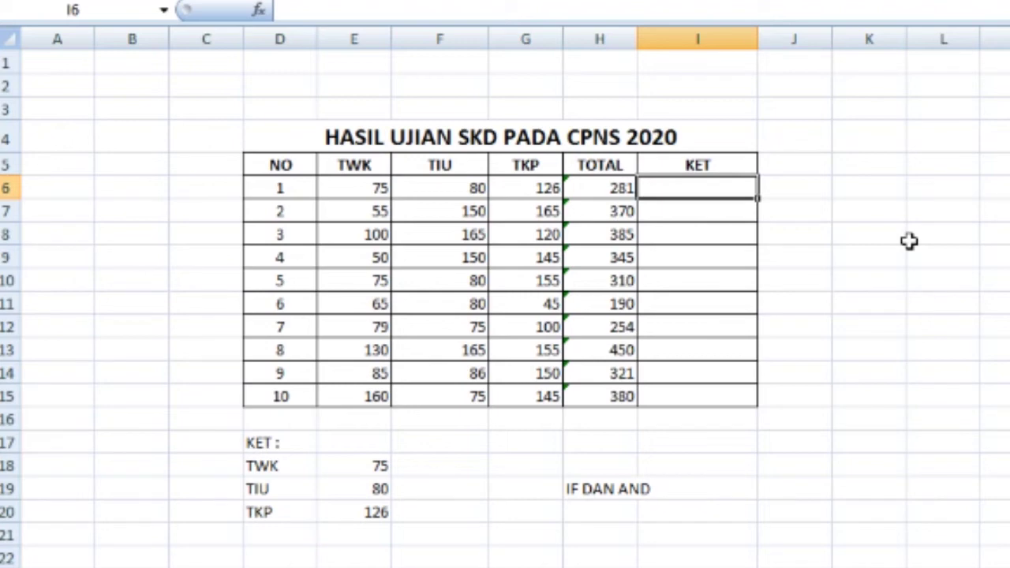
type("=")
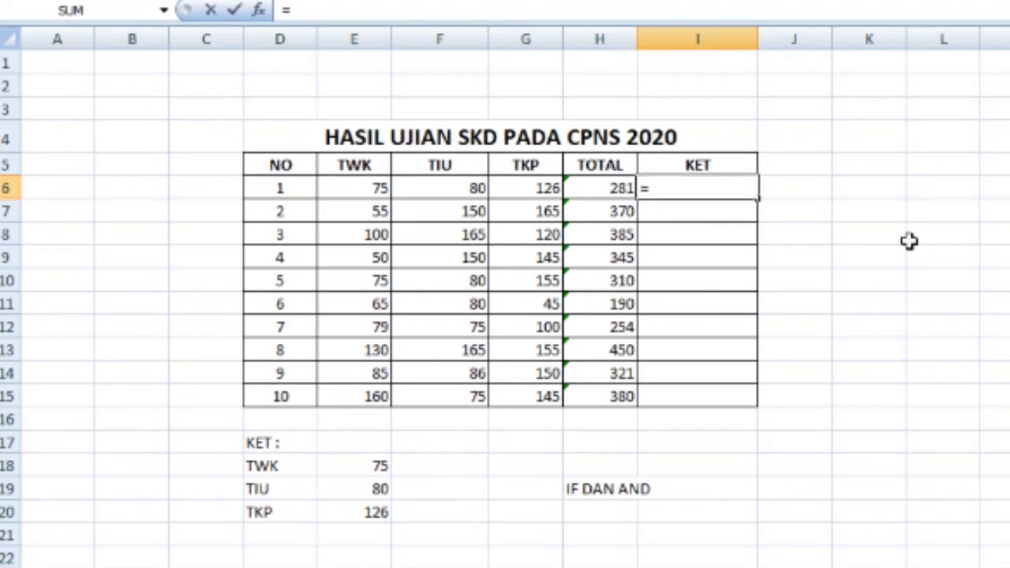
type("IF")
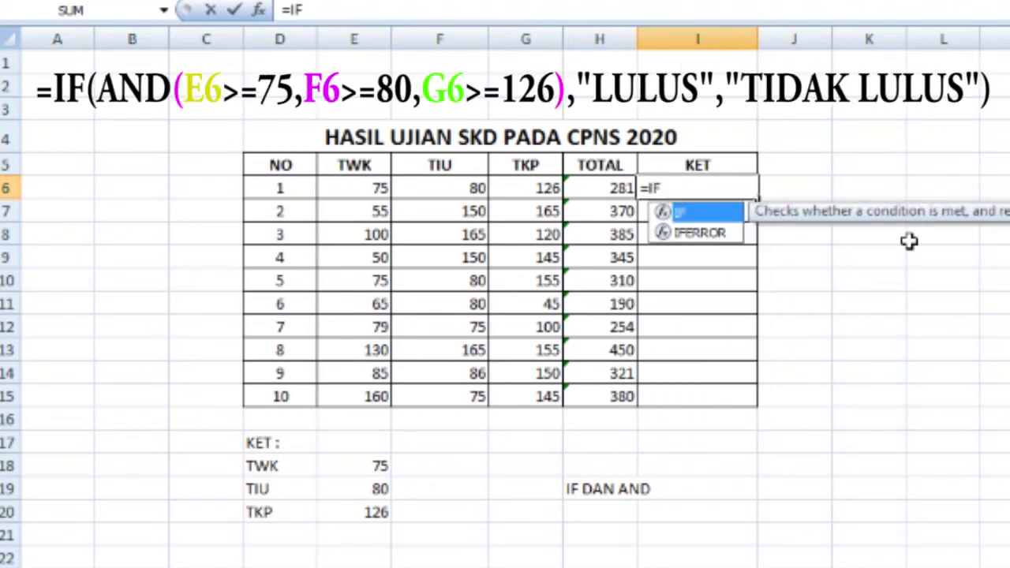
type("(")
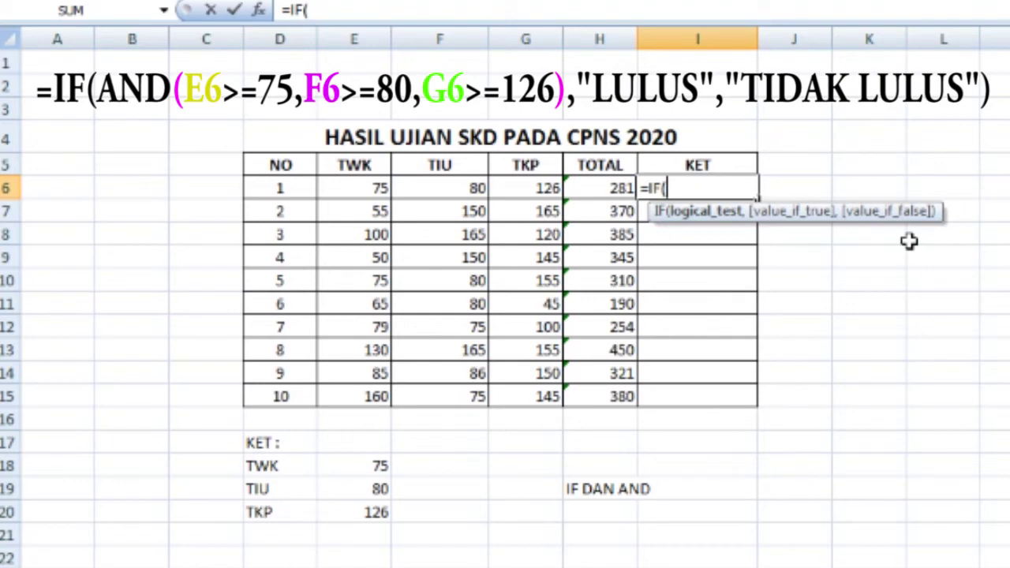
type("AND")
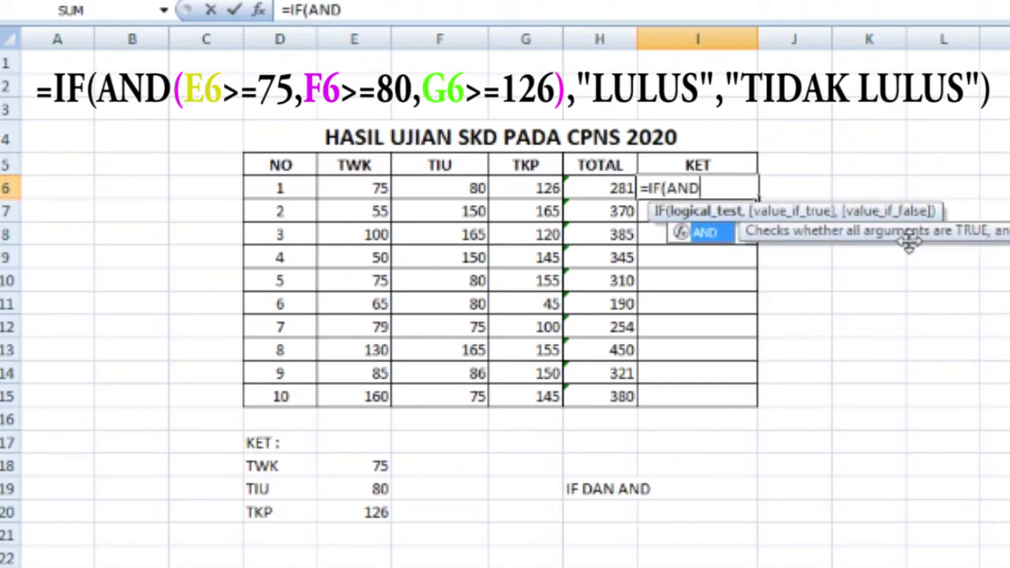
type("(")
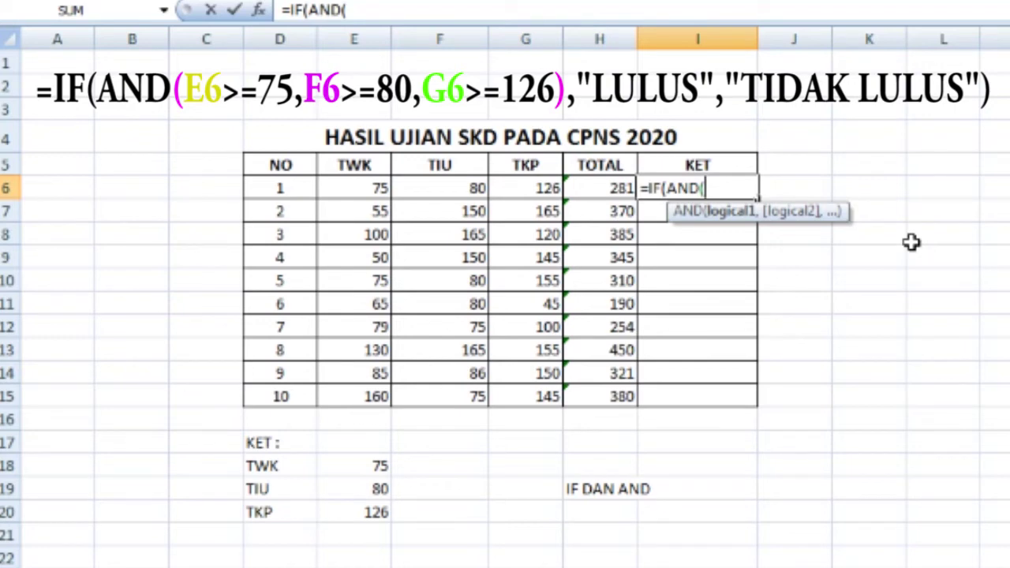
left_click(350, 186)
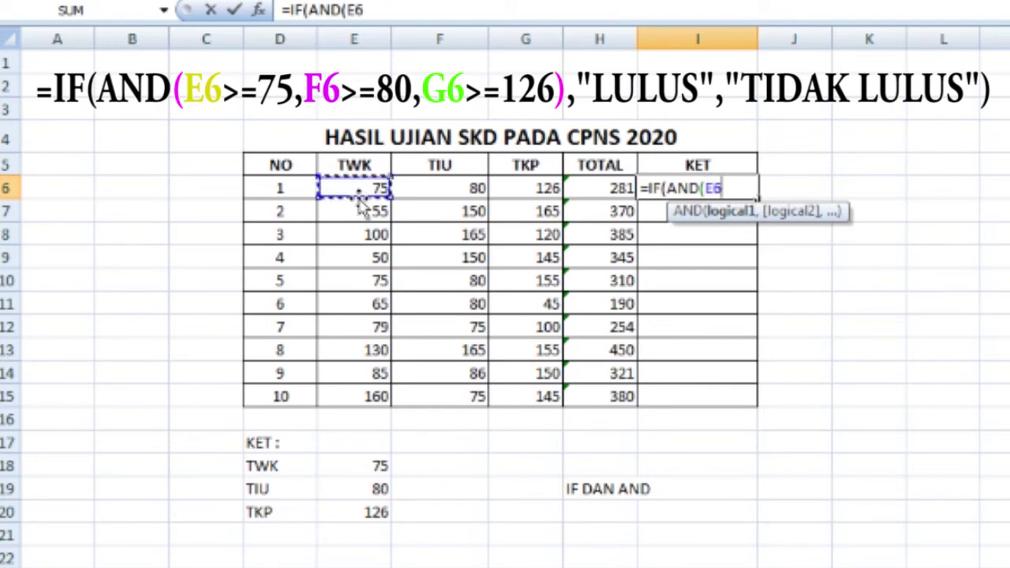
type(">=75")
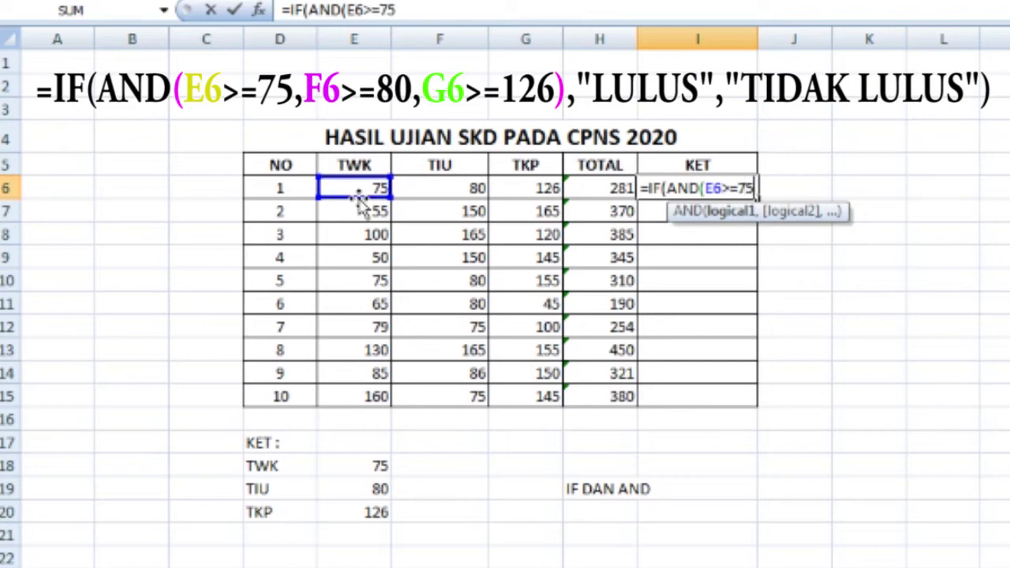
type(",")
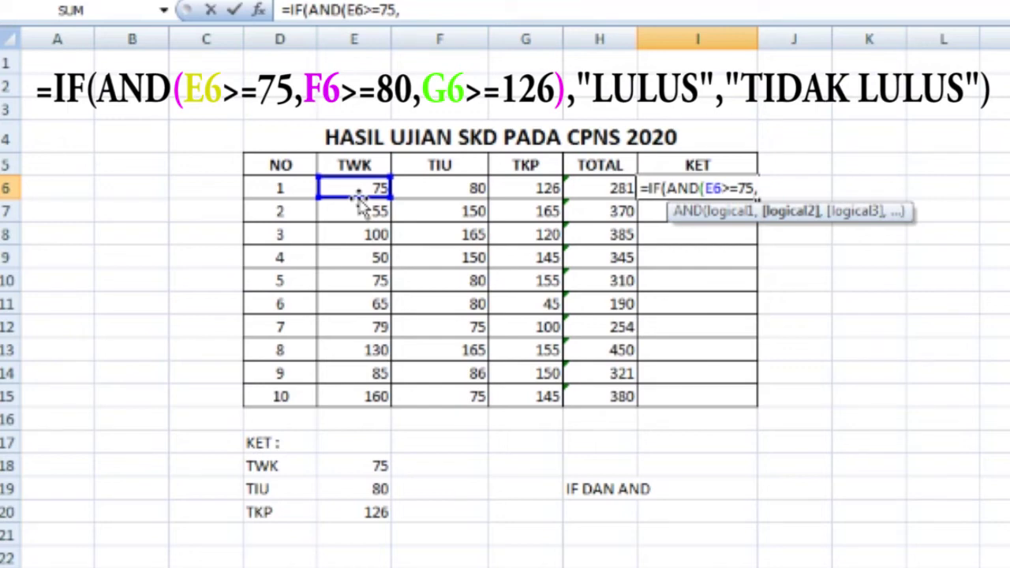
Step: Add F6>=80 and G6>=126 as the second and third AND conditions in the I6 formula
left_click(426, 189)
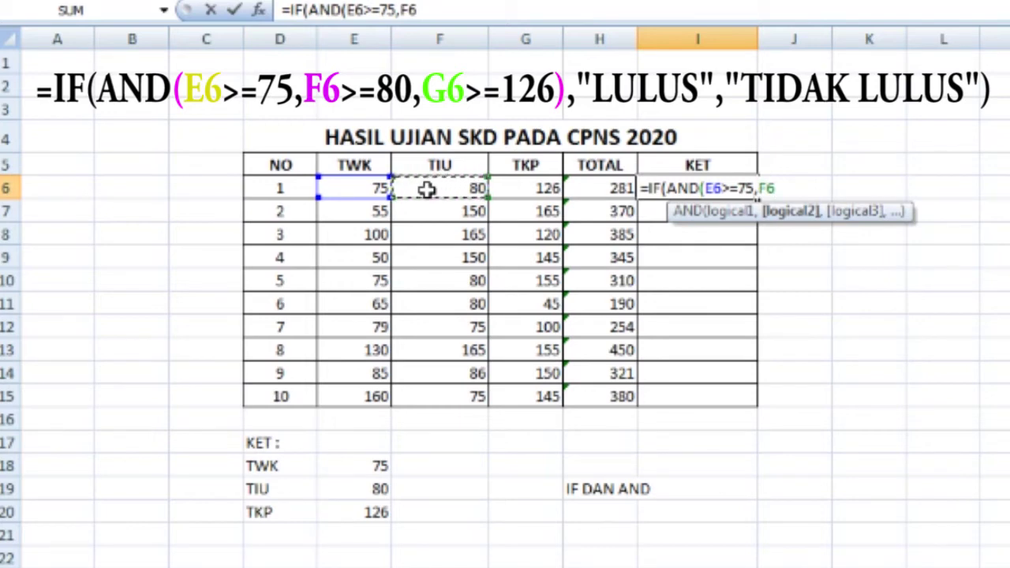
type(">=")
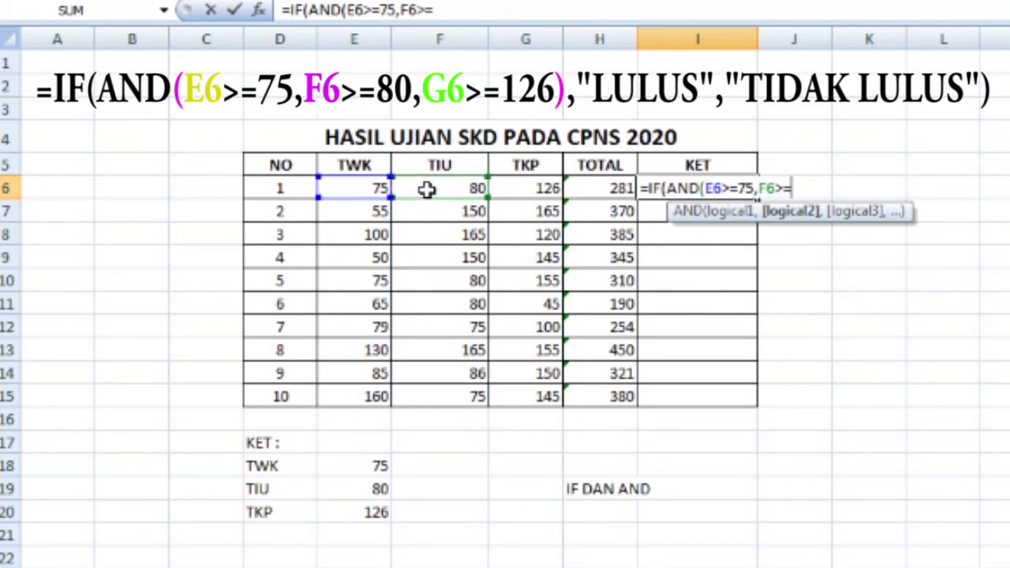
type("80,")
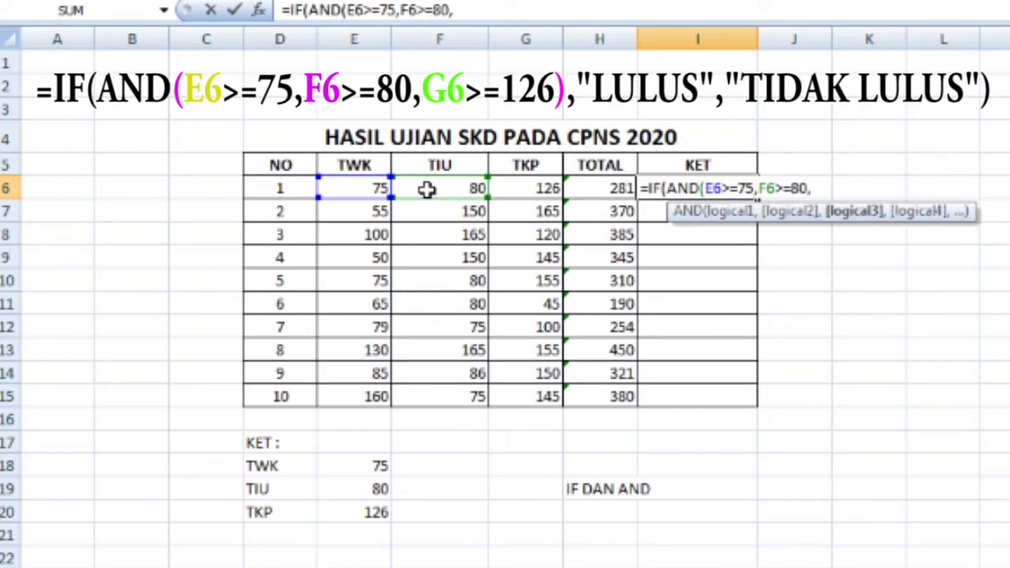
left_click(524, 192)
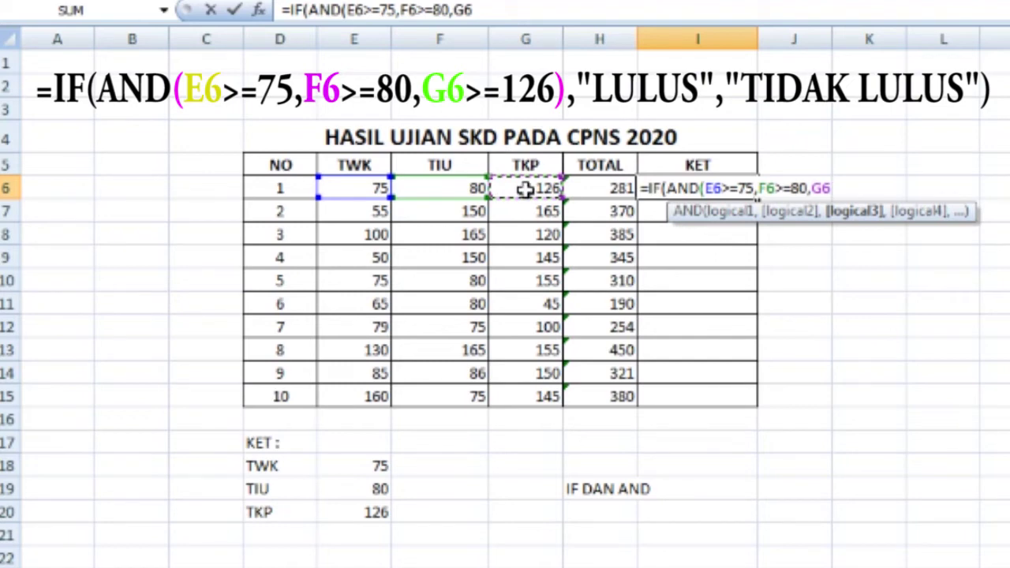
type(">")
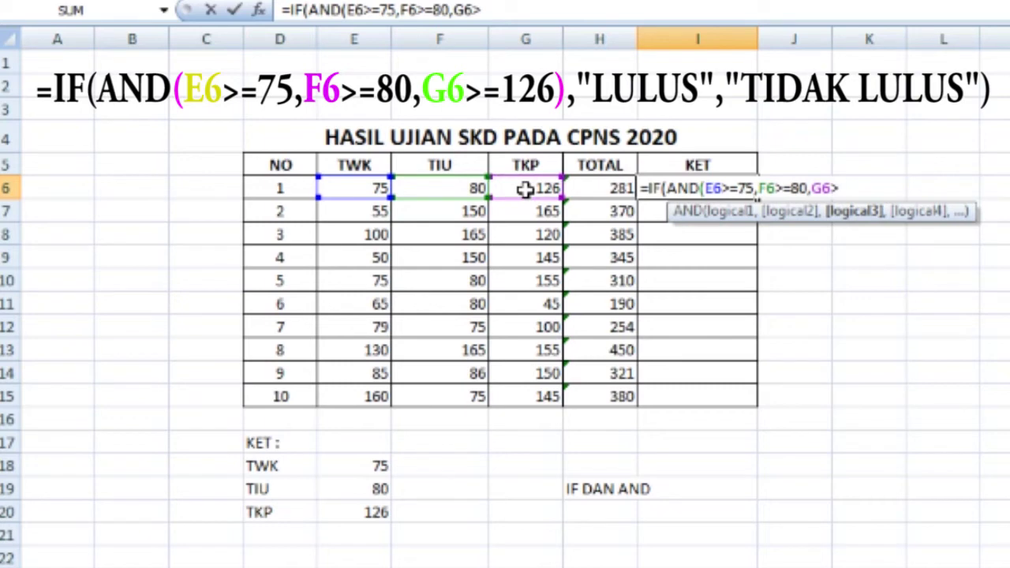
type("=126")
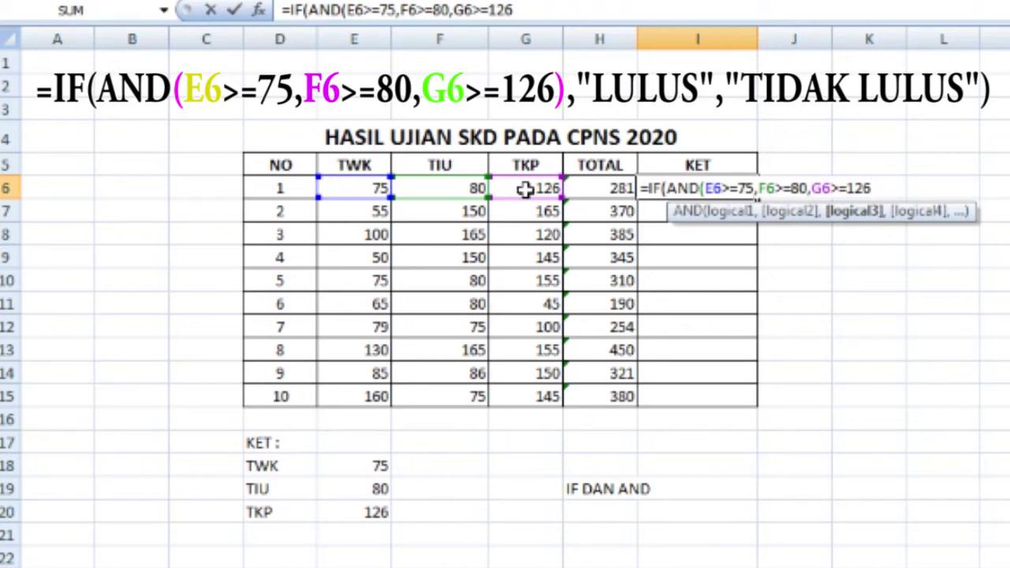
Step: Close the AND conditions in the I6 formula and finish it with "LULUS" if true and "TIDAK LULUS" if false
type(")")
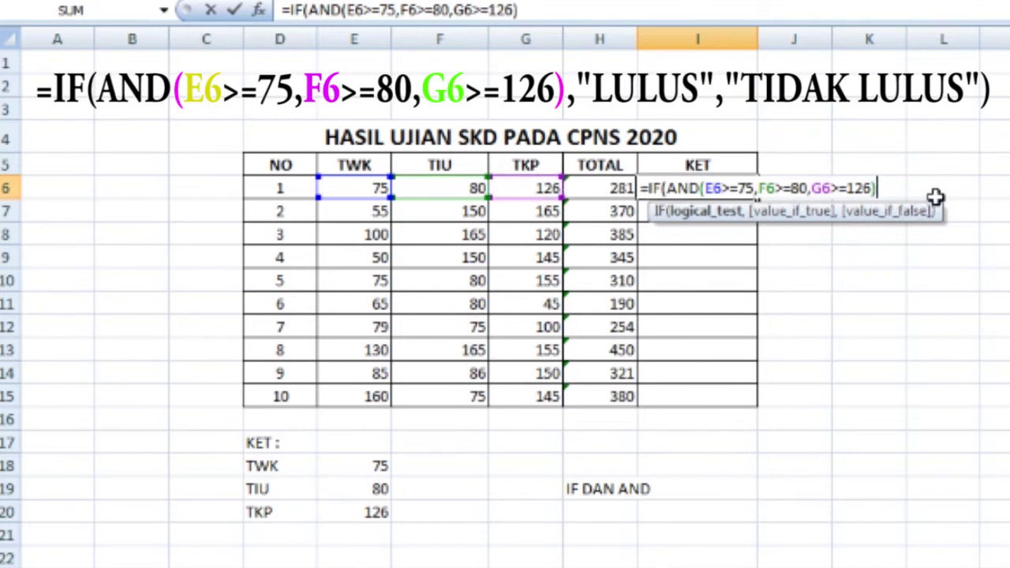
type(",")
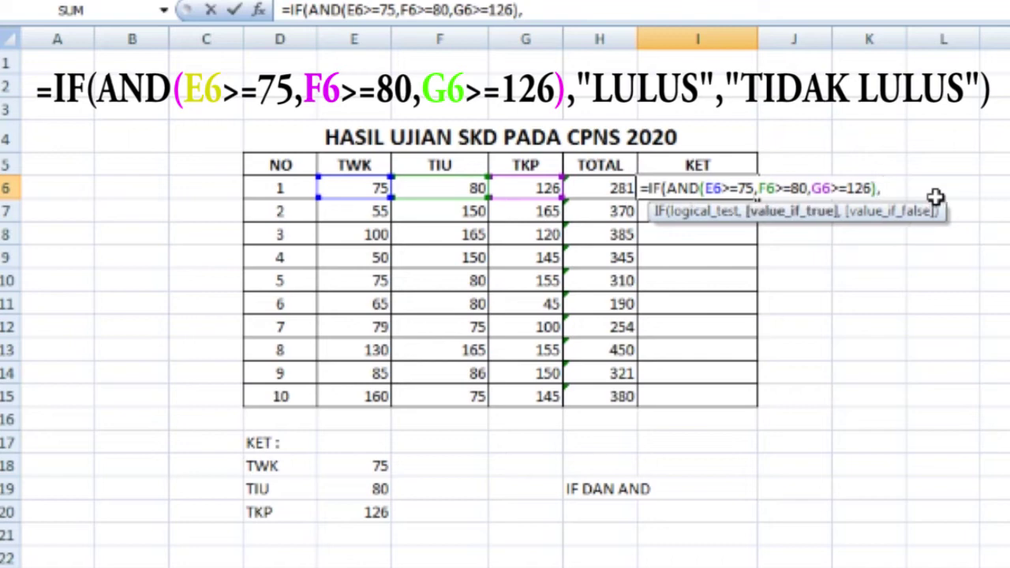
type("\"")
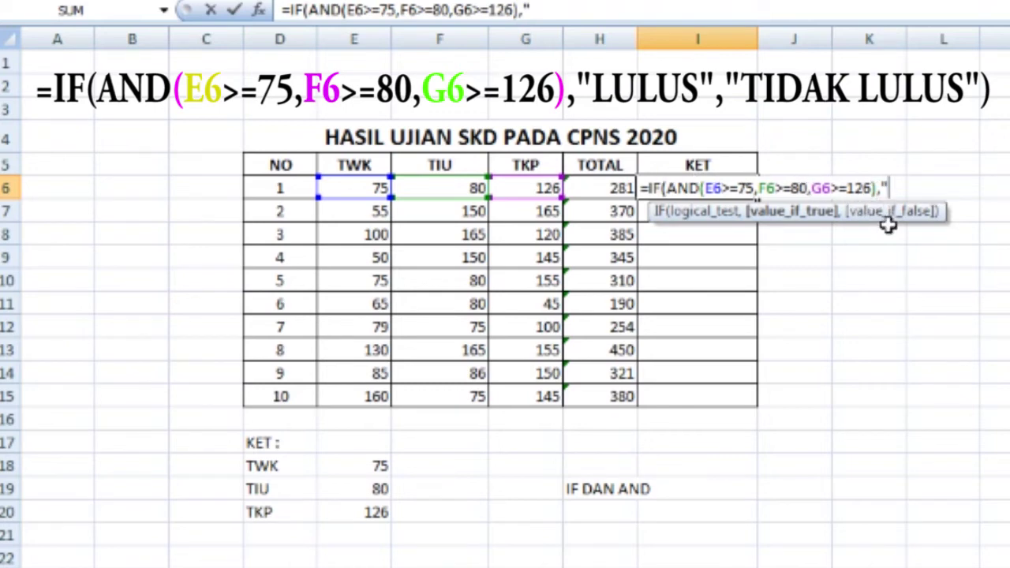
type("LULUS\"")
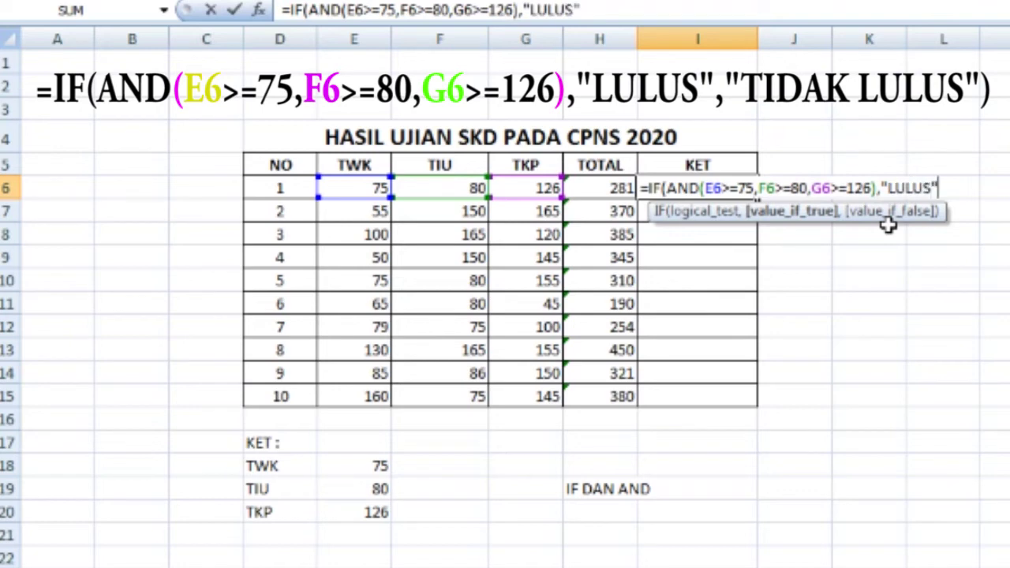
type(",")
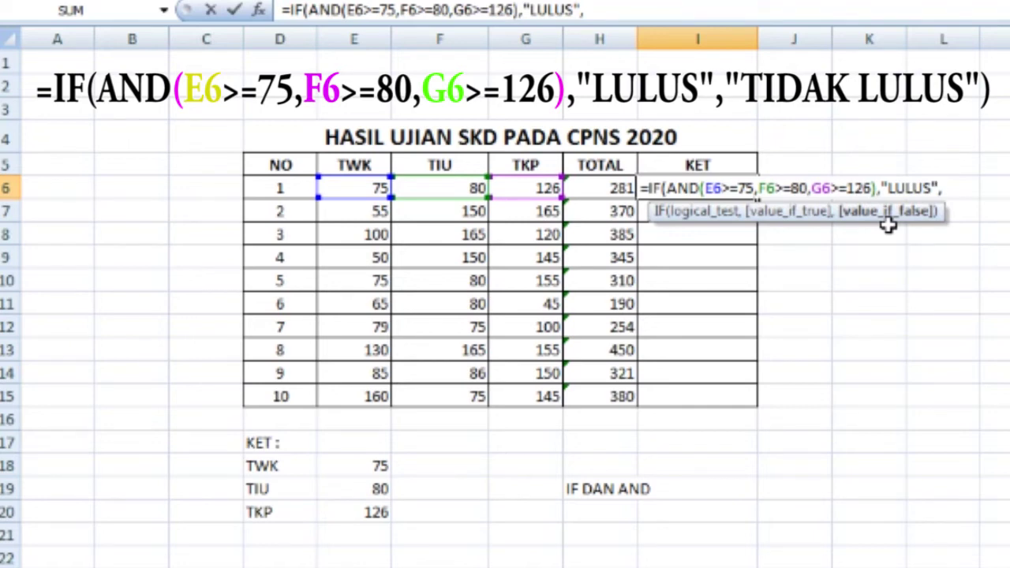
type("\"")
type("TIDAK ")
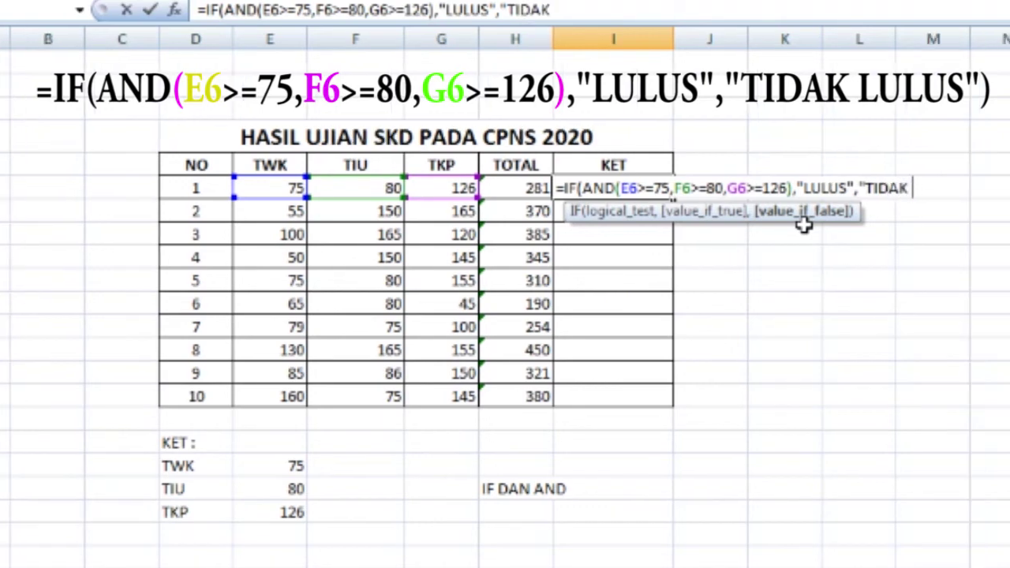
type("LULUS\")")
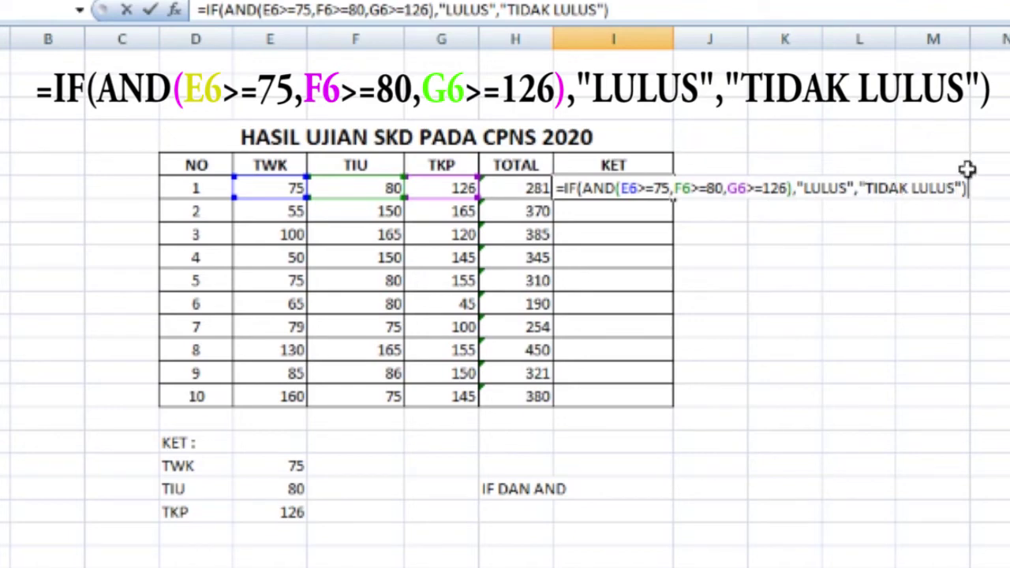
left_click(934, 189)
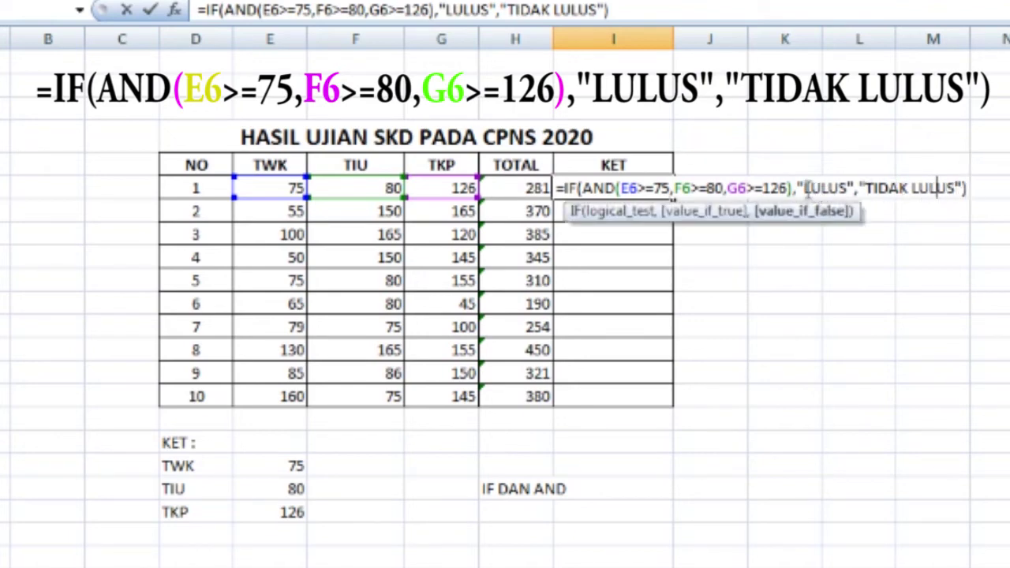
key("Return")
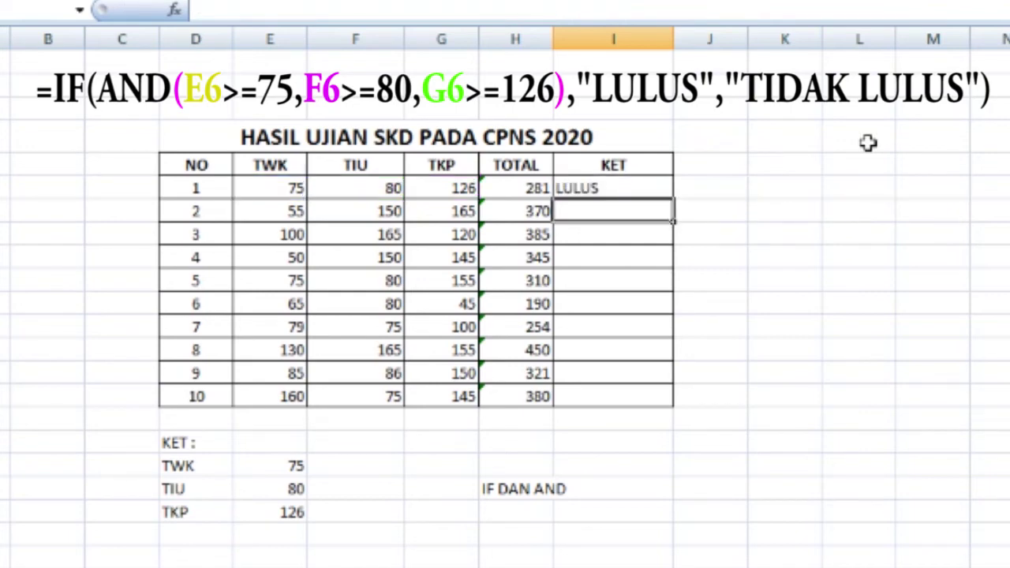
Step: Compare participant 1's TWK, TIU and TKP scores with the minimum scores under KET and the result in I6
left_click(622, 188)
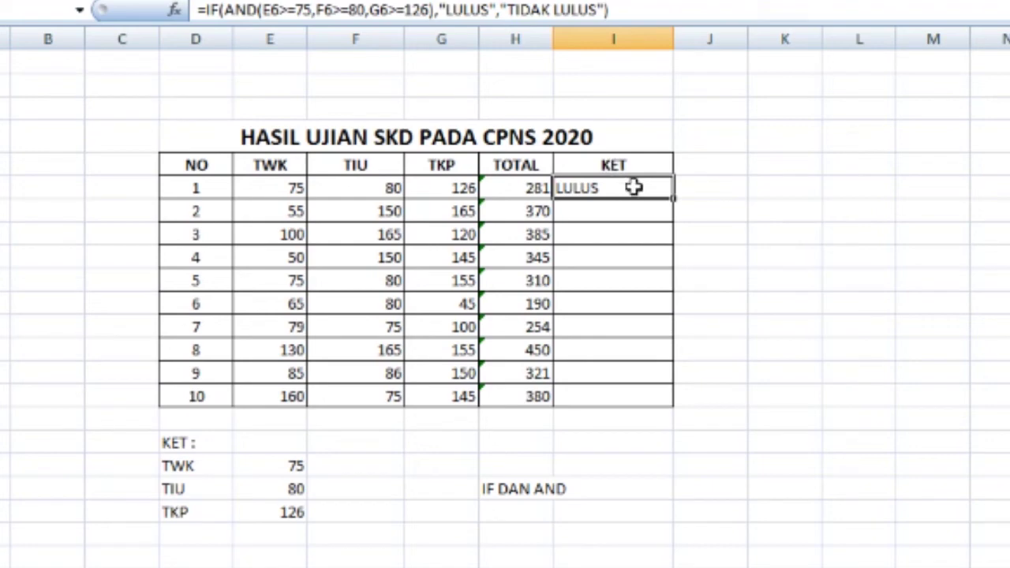
left_click_drag(180, 442, 260, 516)
left_click(221, 466)
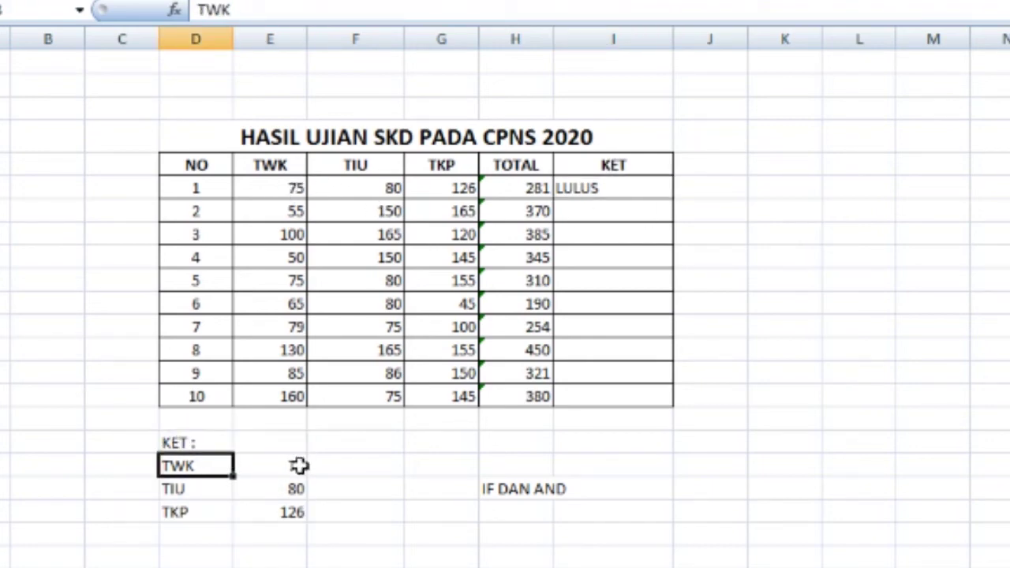
left_click_drag(300, 465, 302, 492)
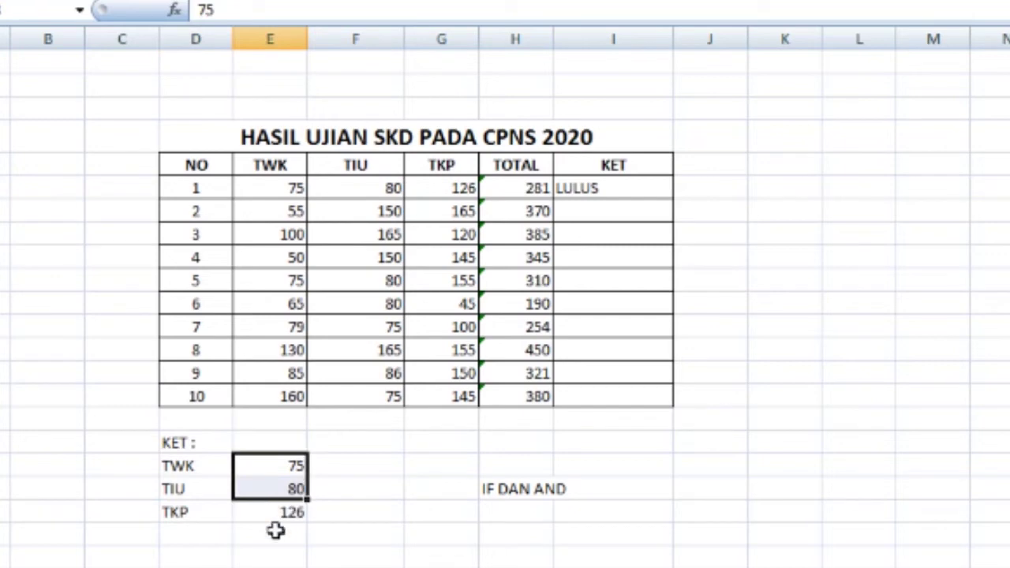
left_click(276, 514)
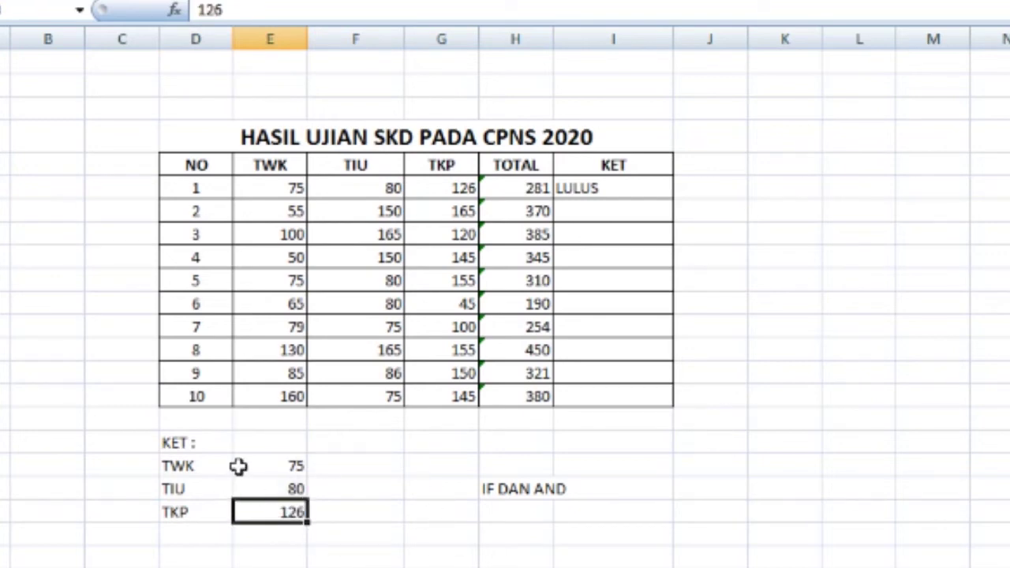
left_click(292, 188)
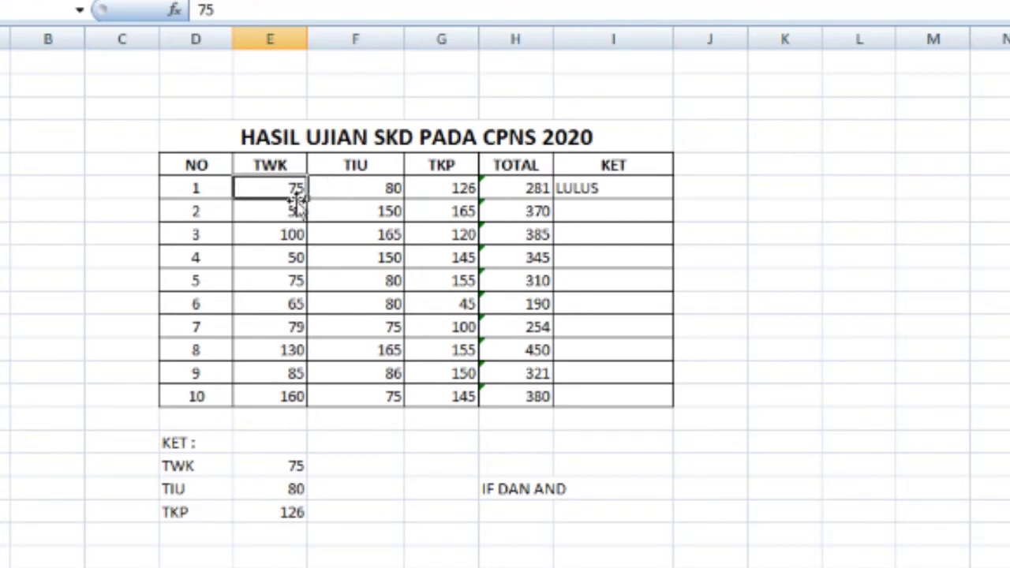
left_click(369, 195)
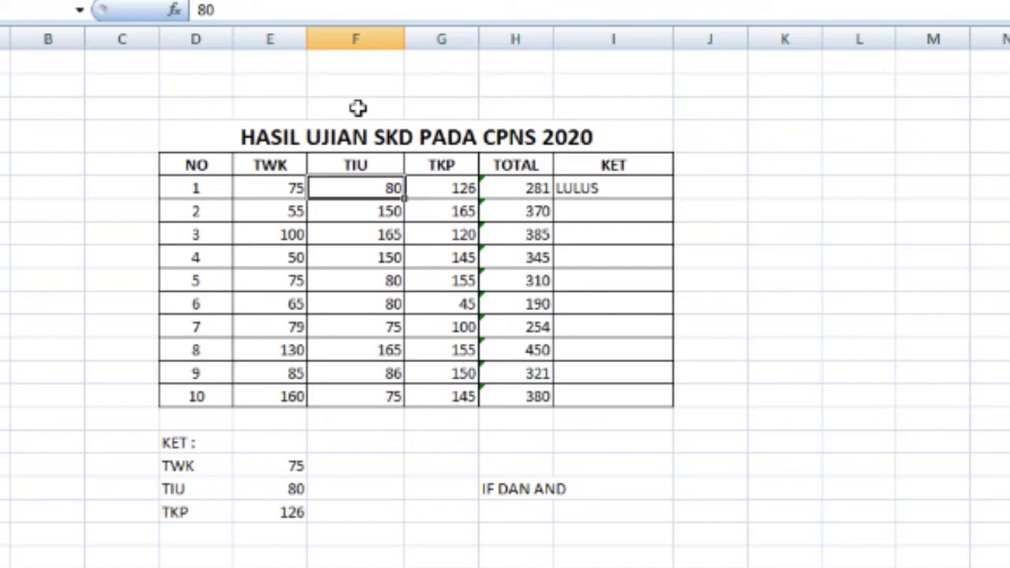
left_click(437, 187)
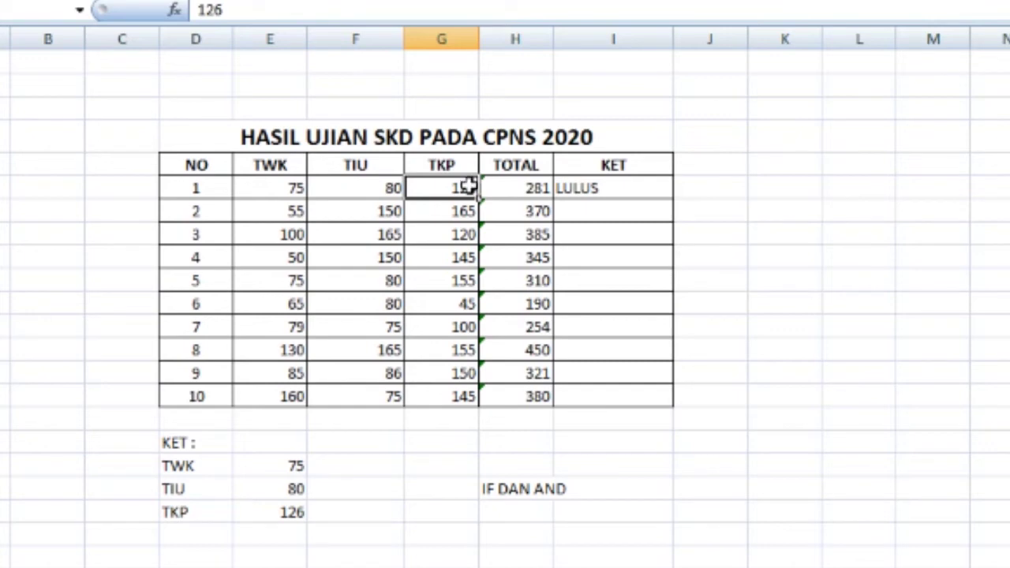
left_click_drag(294, 187, 474, 188)
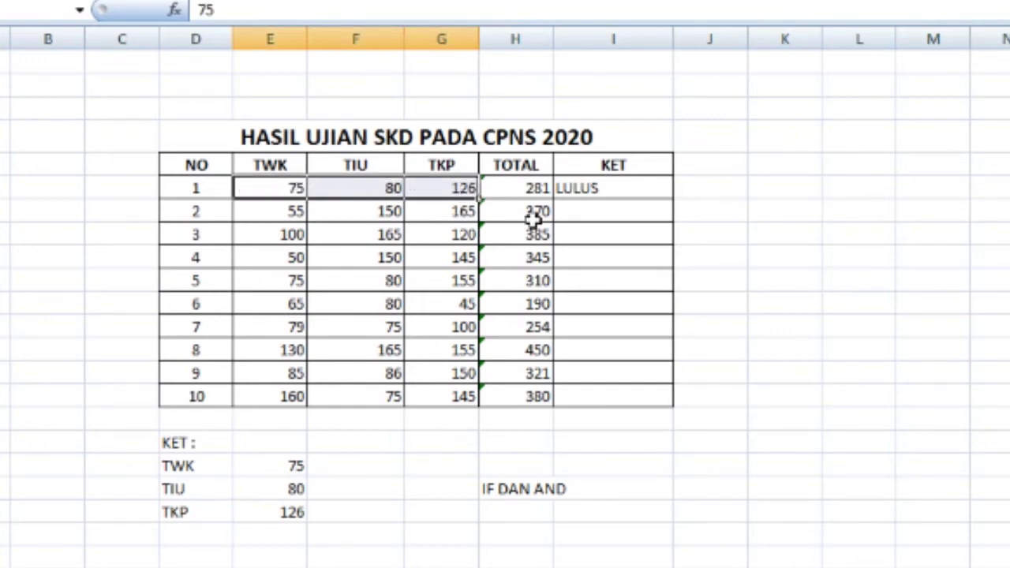
left_click(570, 190)
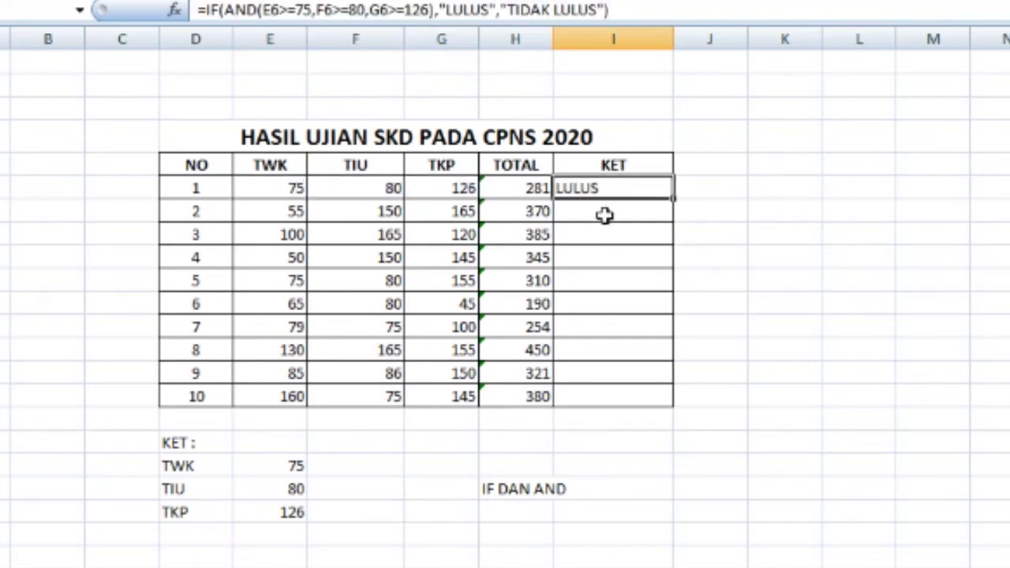
Step: Begin an IF formula in KET cell I7 with a nested AND whose first condition is E7>=75
left_click(604, 216)
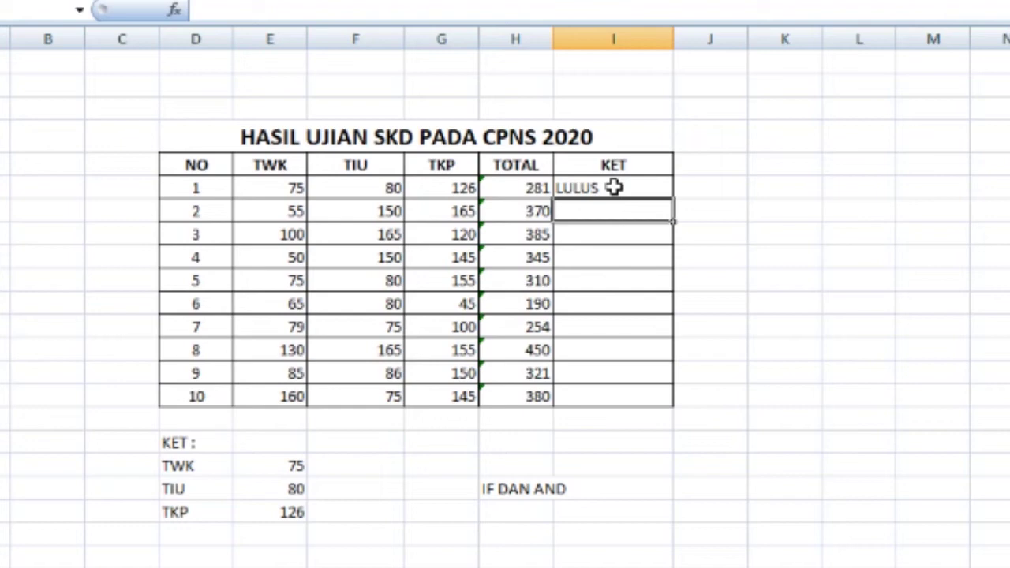
type("=I")
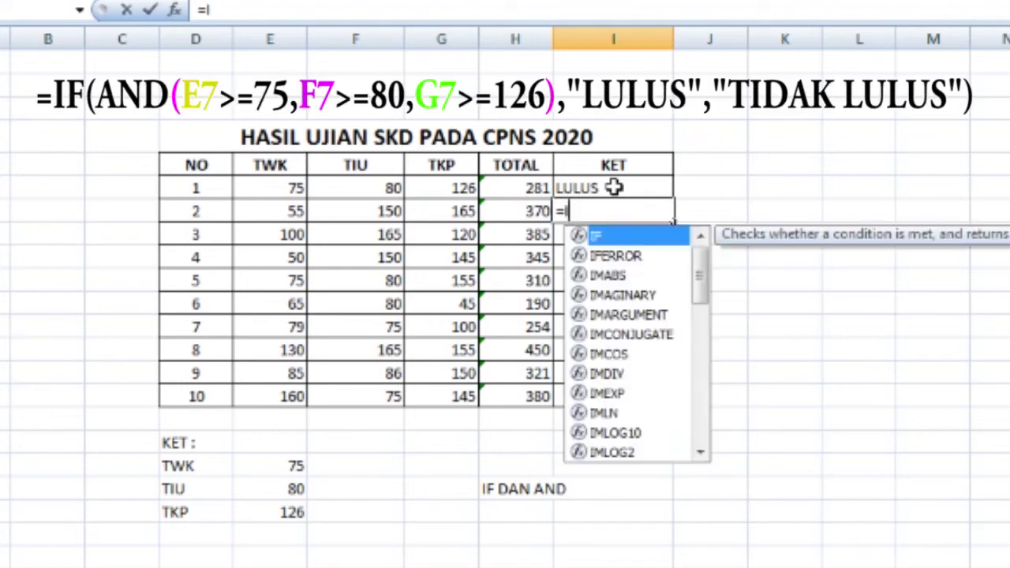
type("F(")
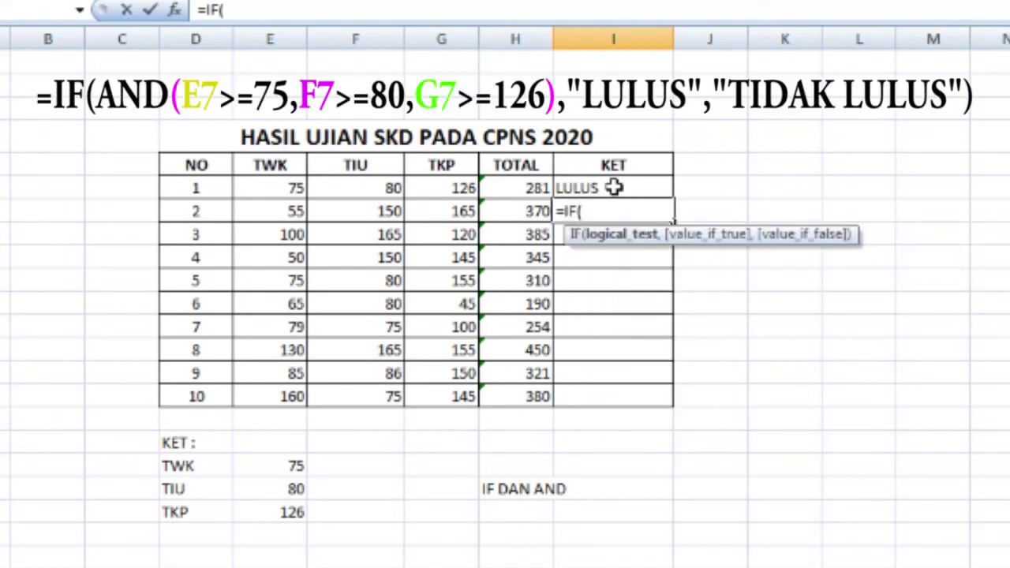
type("AND")
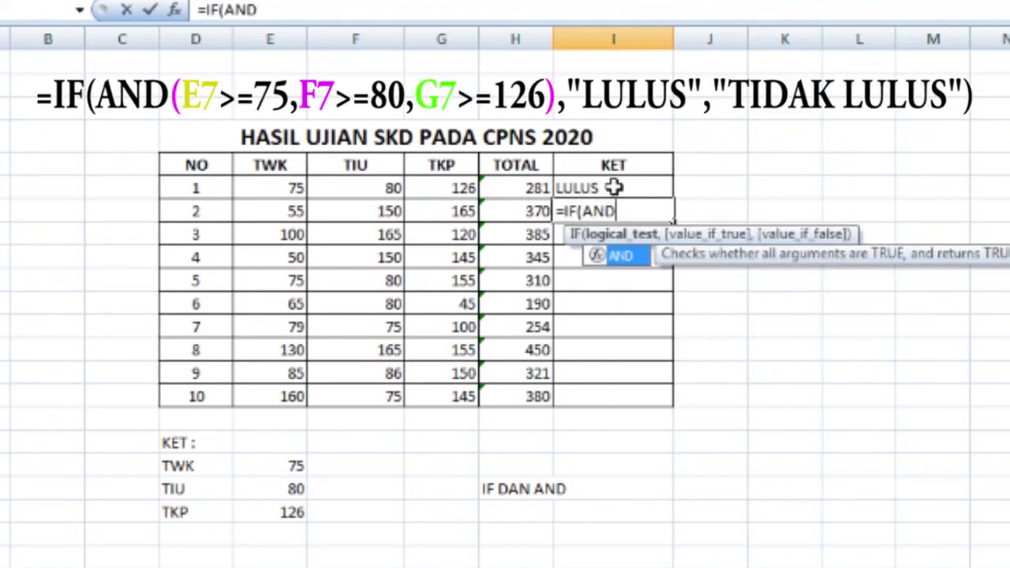
type("(")
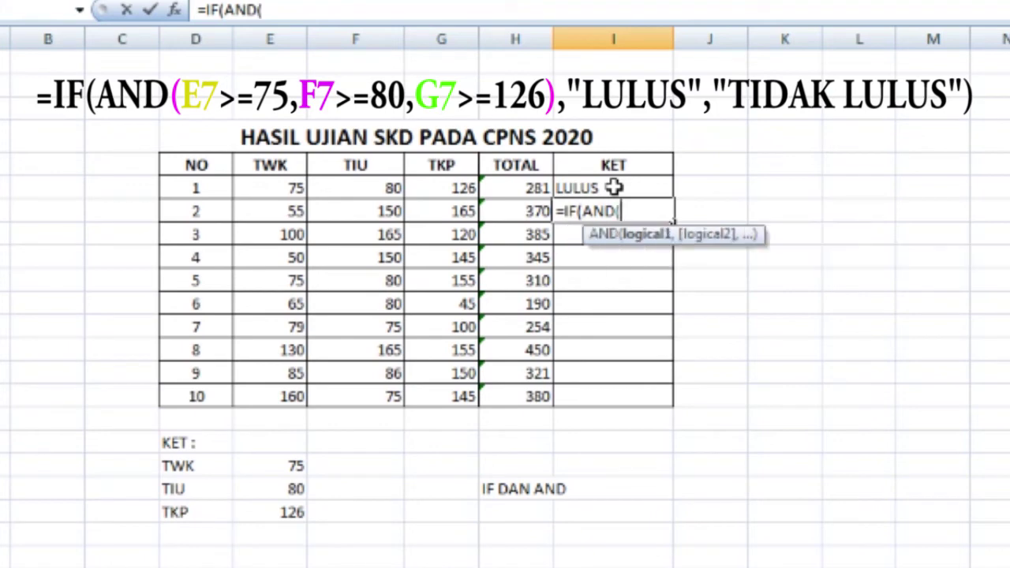
left_click(285, 208)
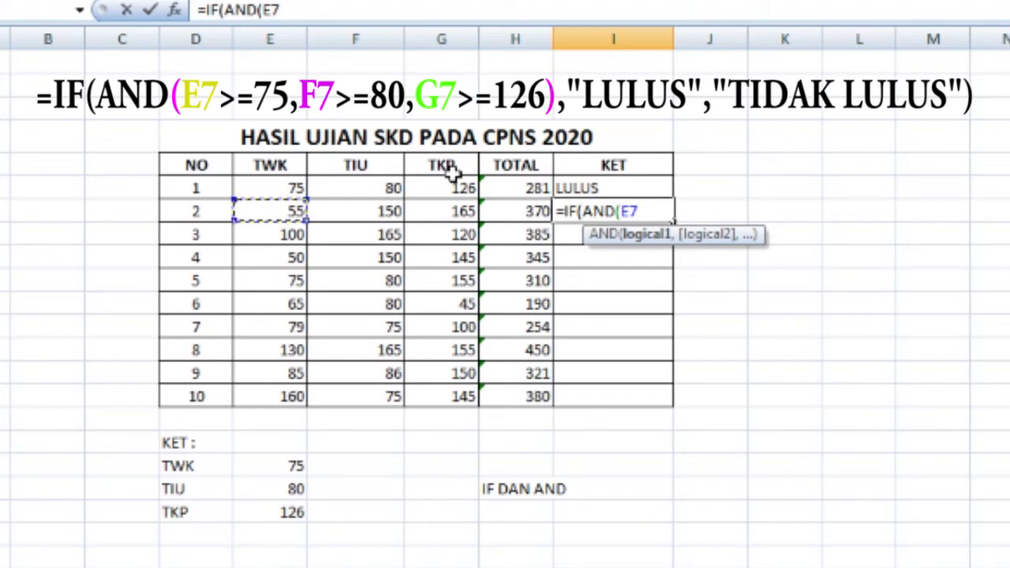
type(">")
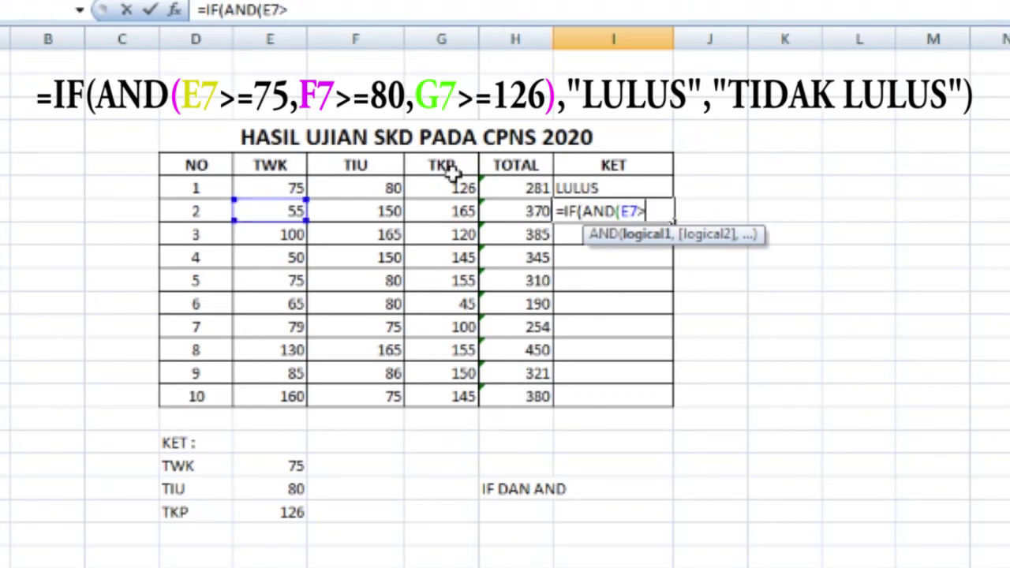
type("=75")
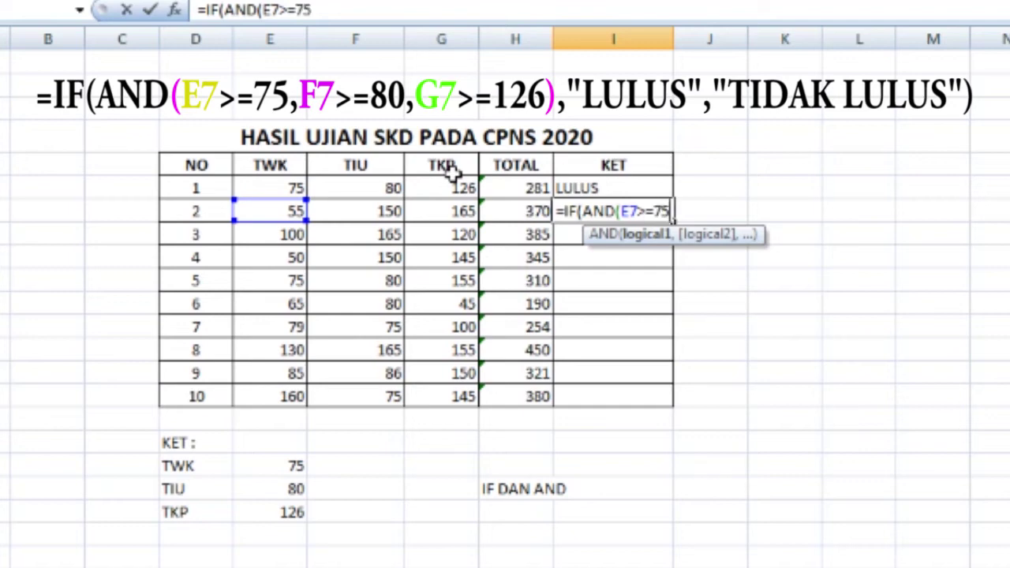
type(",")
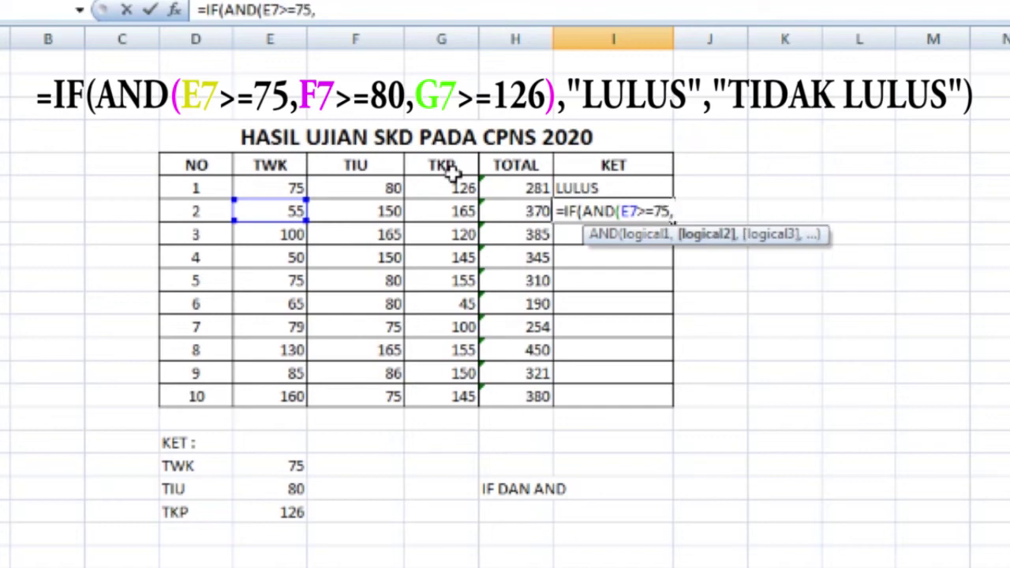
Step: Add F7>=80 and G7>=126 as the second and third conditions in the I7 formula and close the AND
left_click(350, 208)
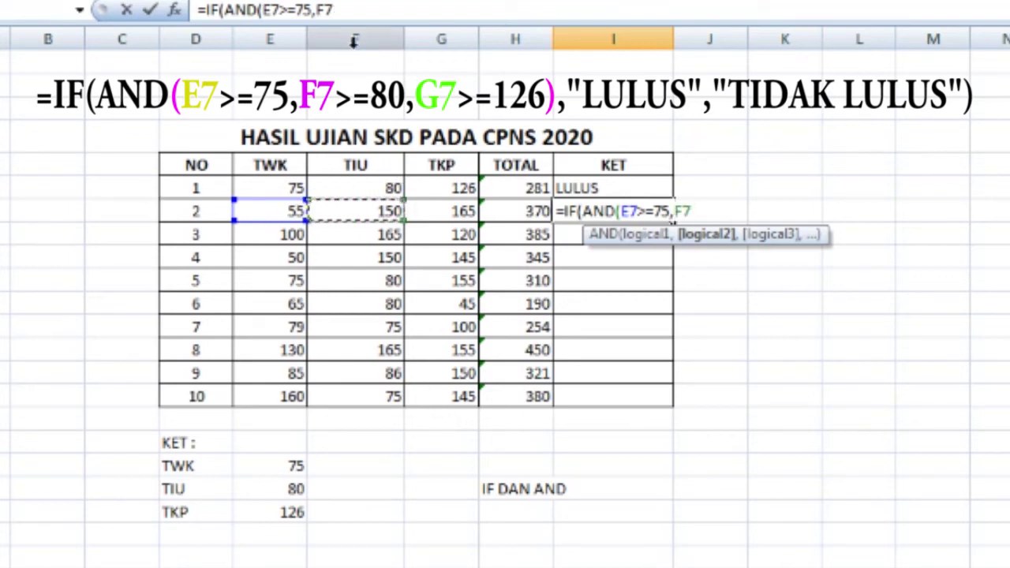
type(">=")
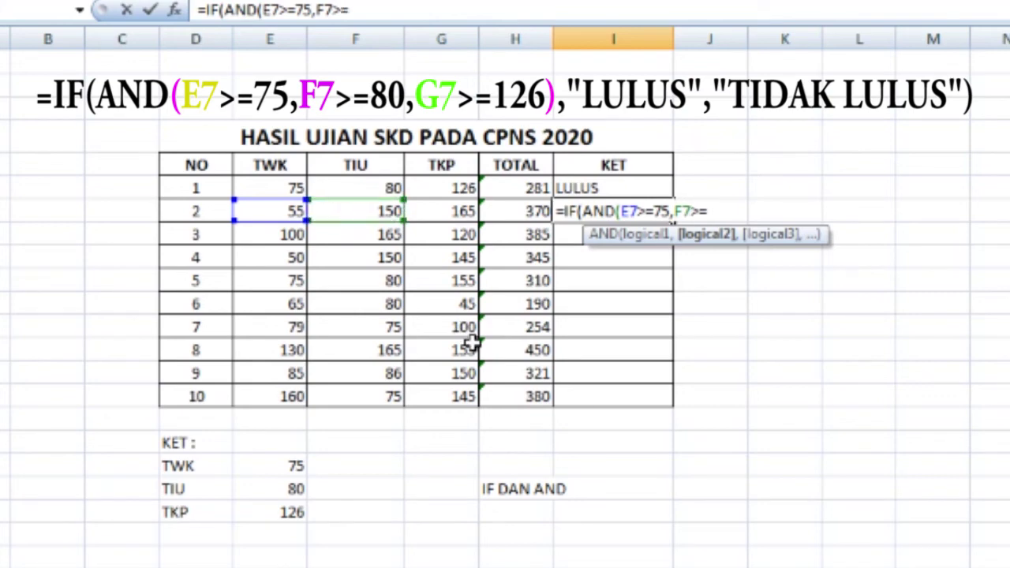
type("80,")
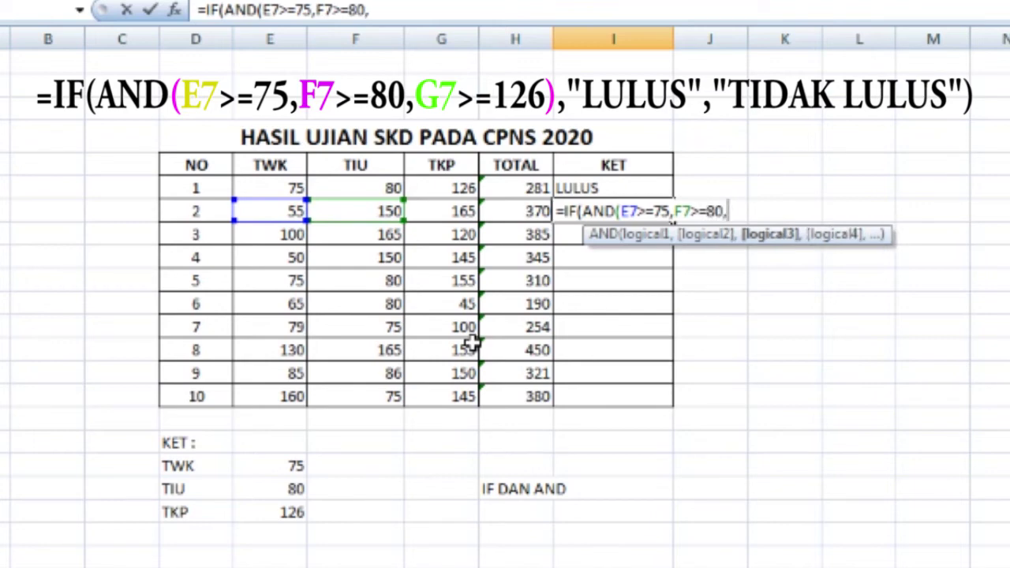
left_click(458, 211)
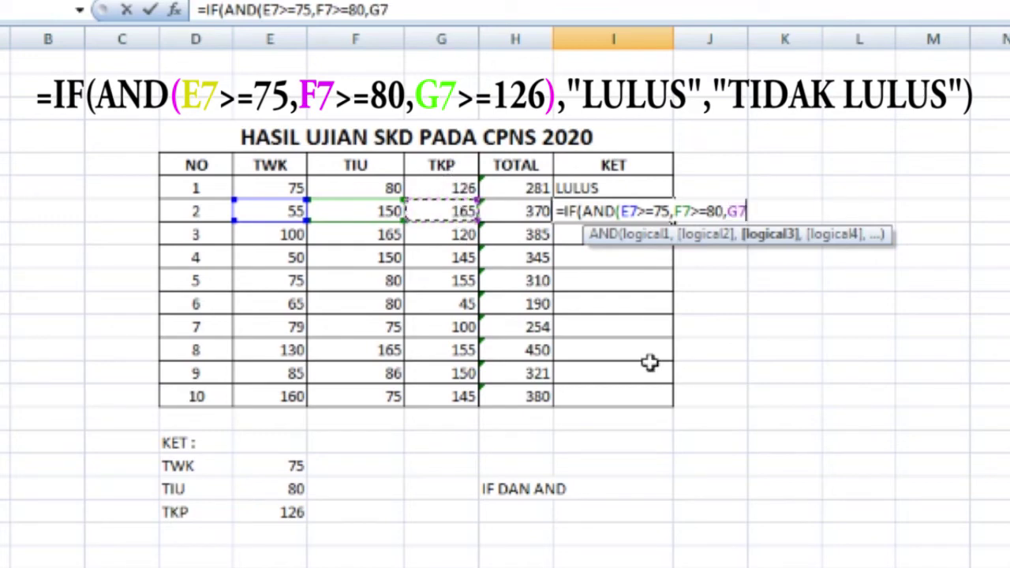
type(">")
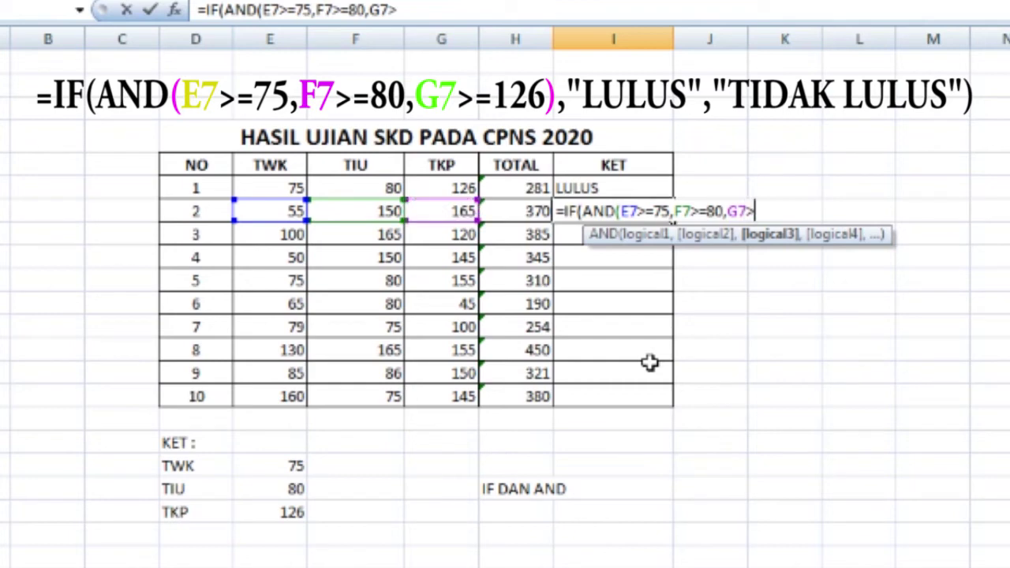
type("=126")
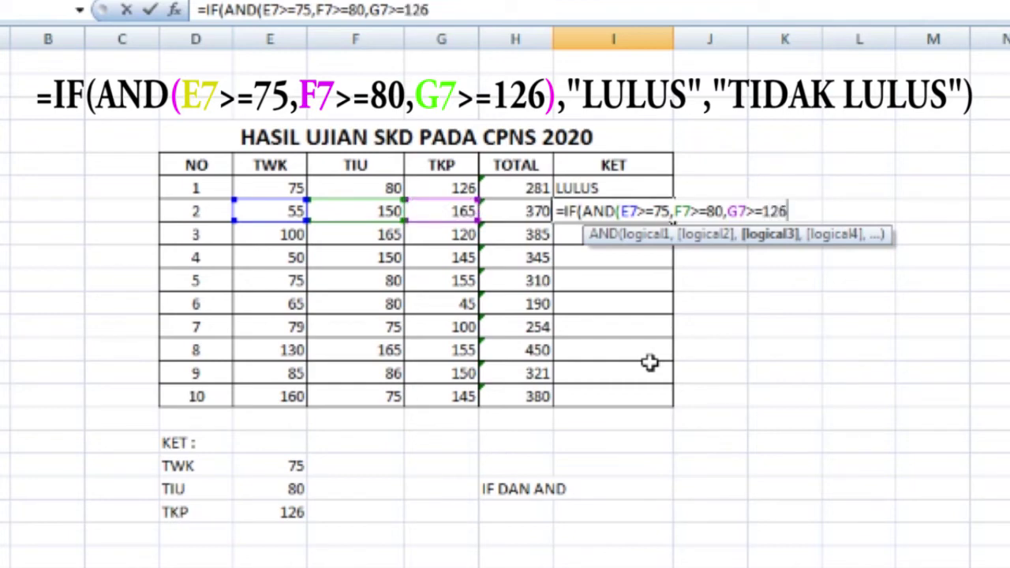
type(")")
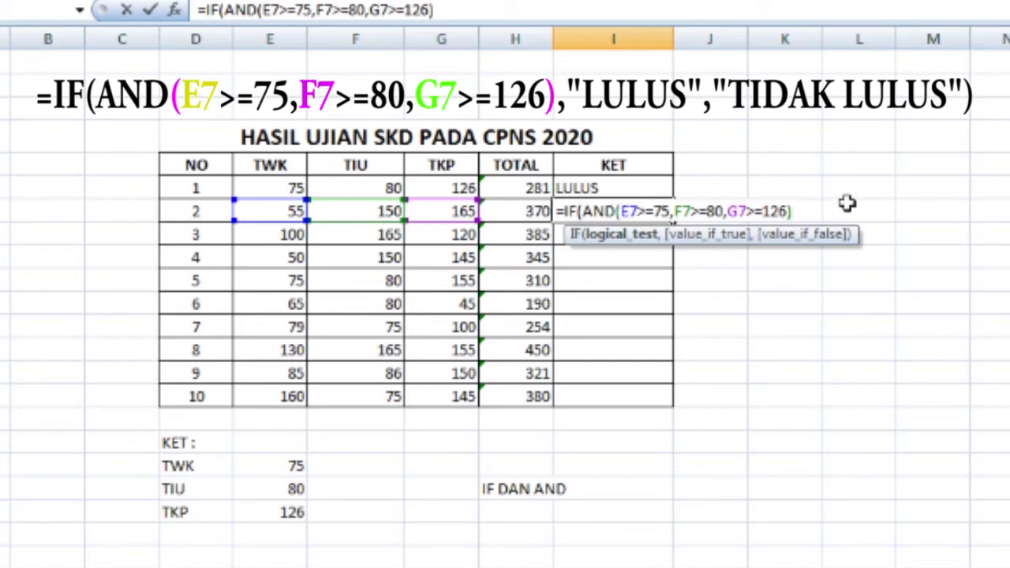
type(",")
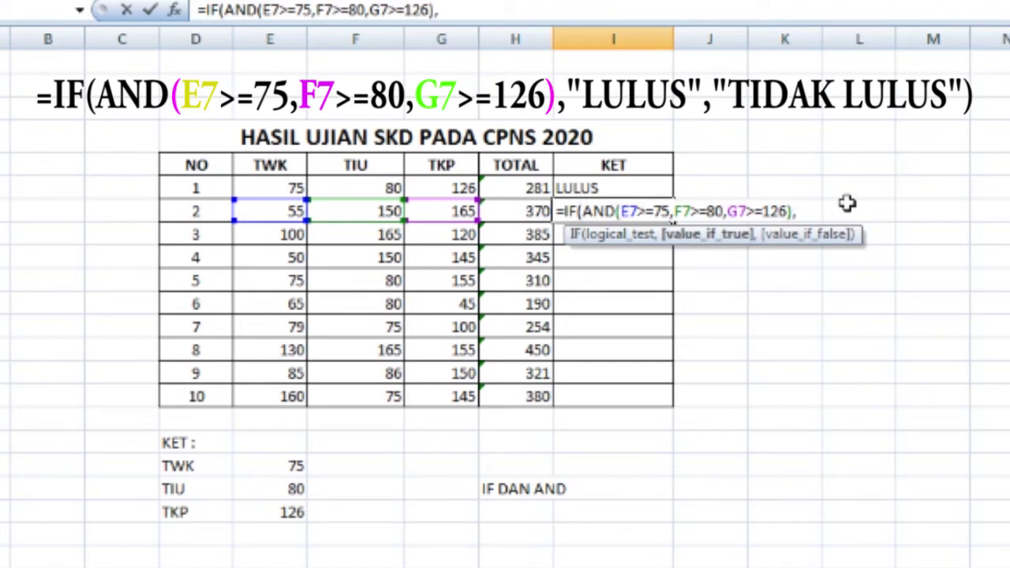
Step: Finish the I7 formula with "LULUS" if true and "TIDAK LULUS" if false, and enter it
type("\"LULUS")
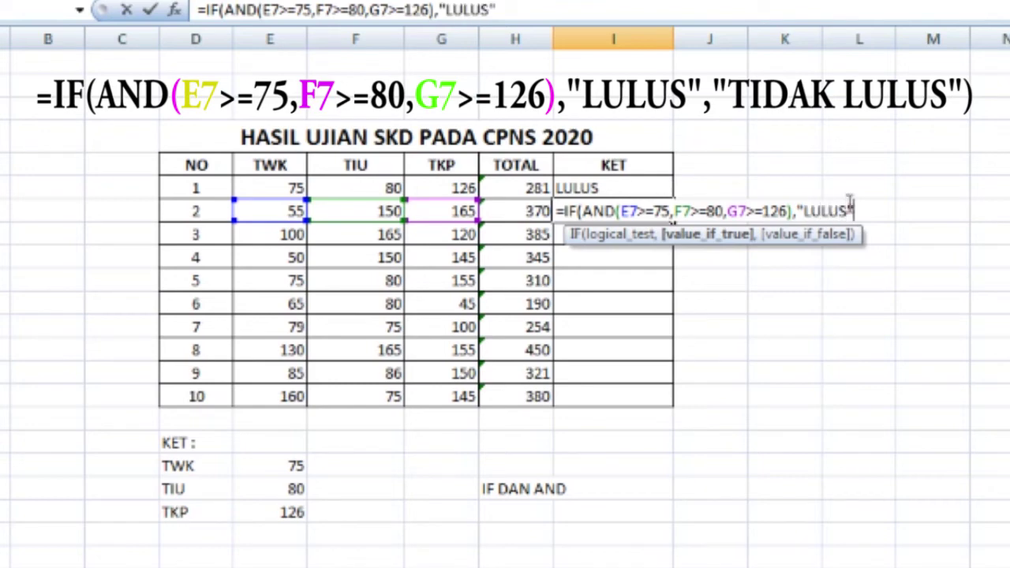
type("\",")
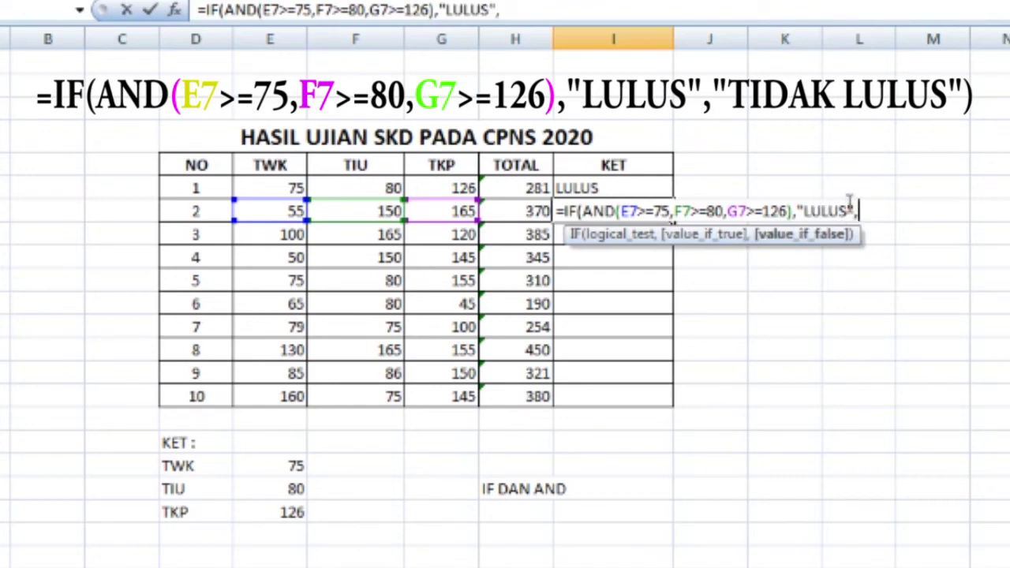
type("\"TIDAK")
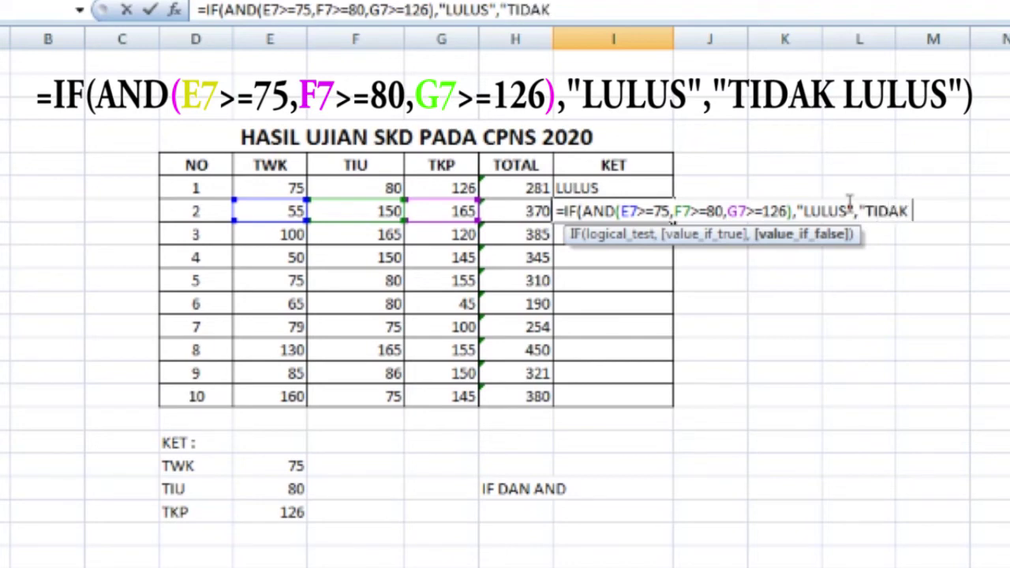
type(" LULUS")
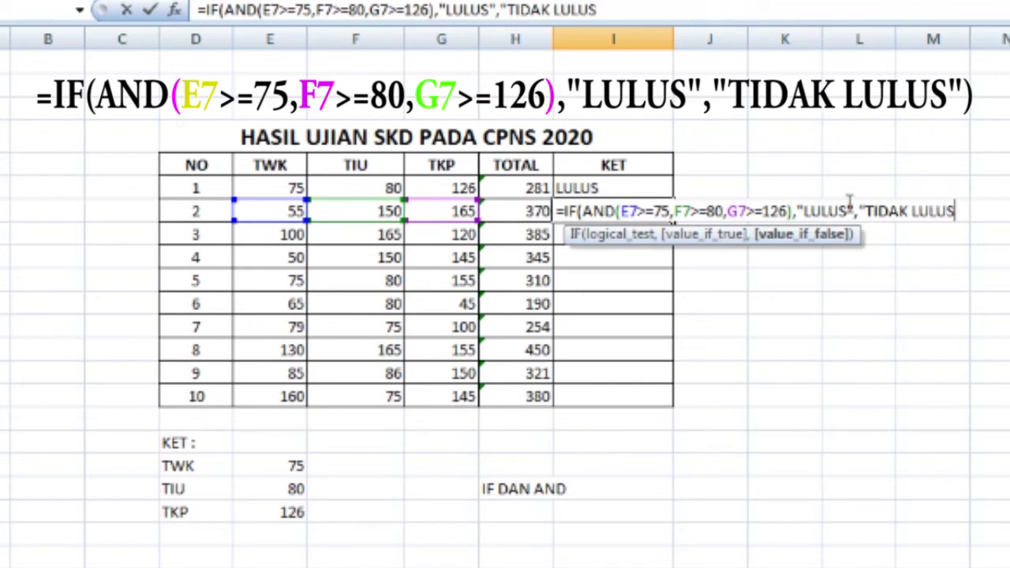
type("\")")
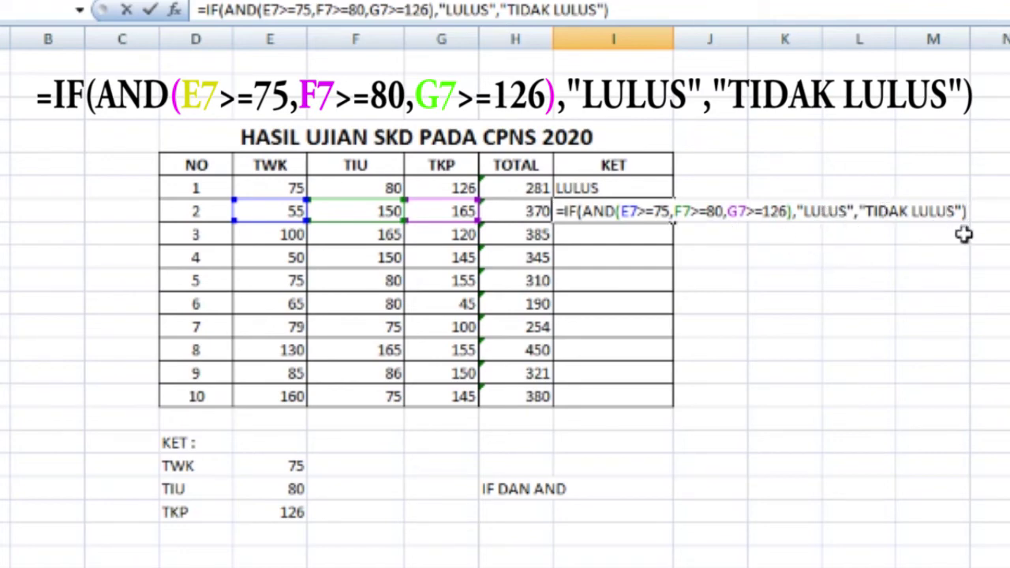
key("Return")
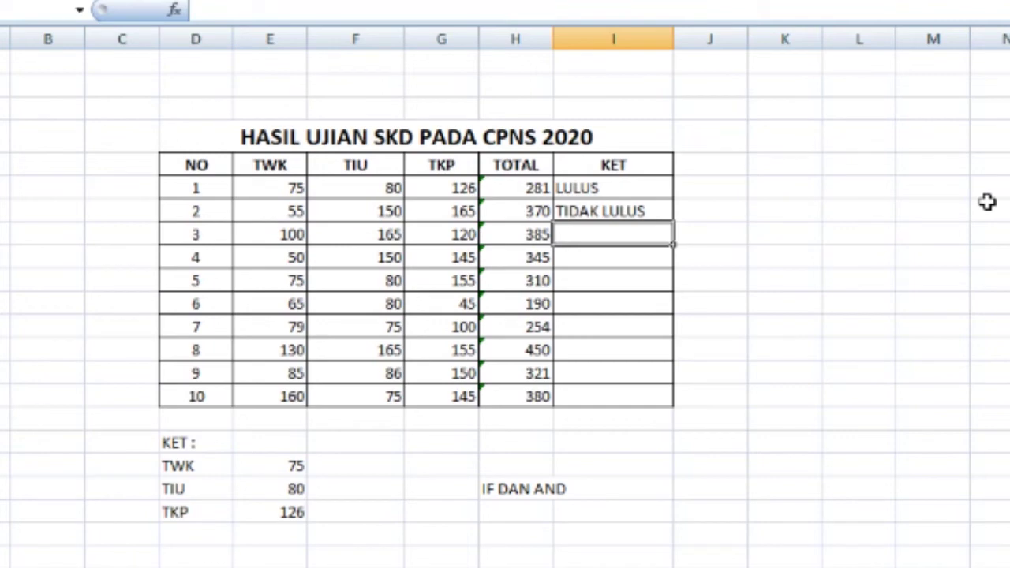
Step: Check the I7 formula and result against participant 2's TWK, TIU and TKP scores and compare it with I6
double_click(643, 211)
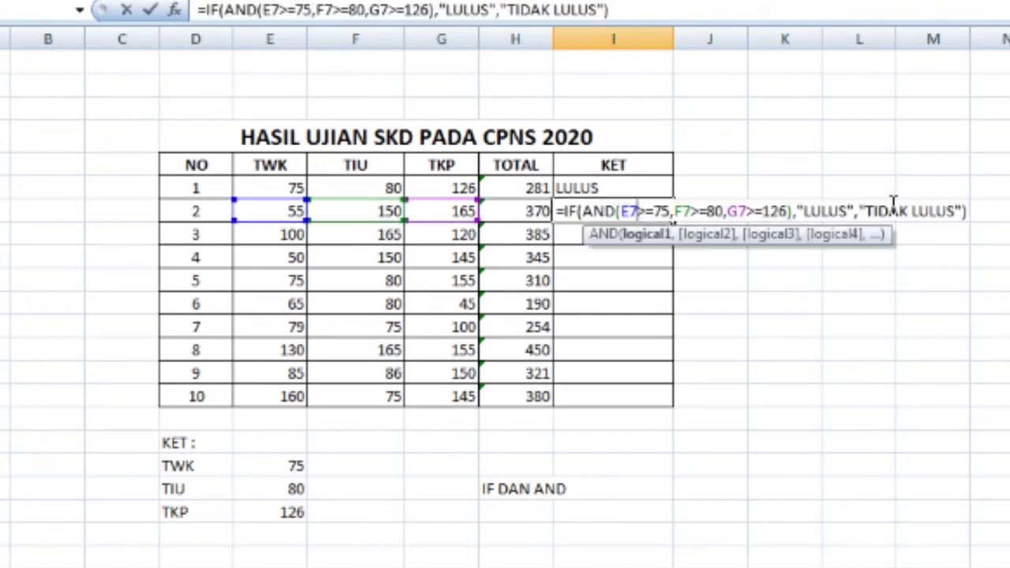
key("Return")
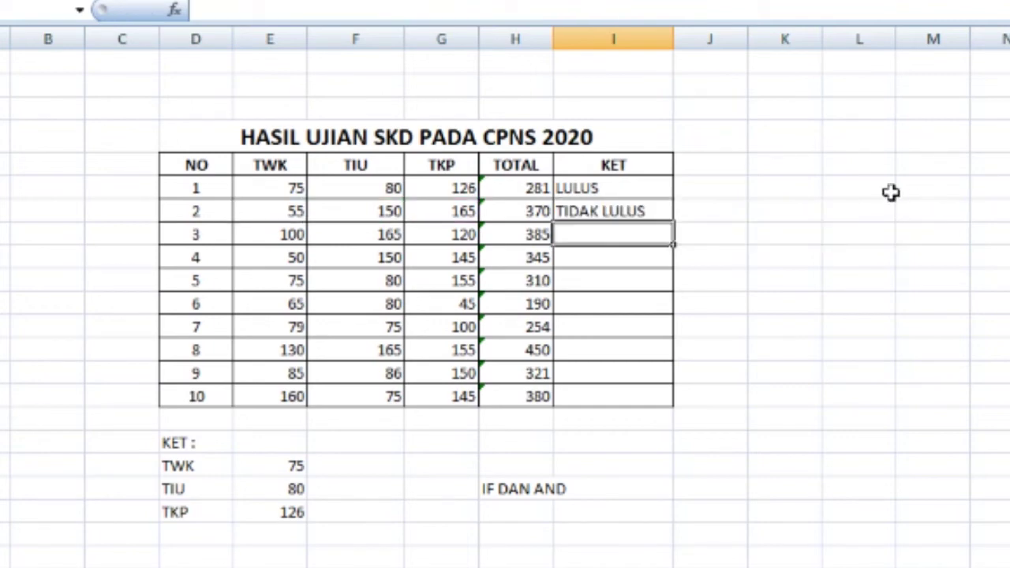
left_click(647, 213)
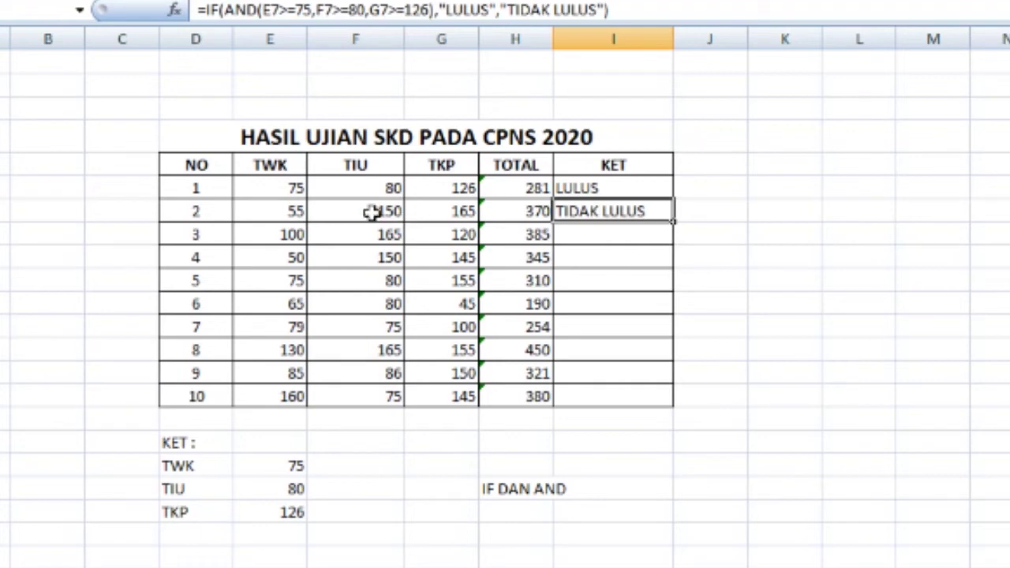
left_click(276, 210)
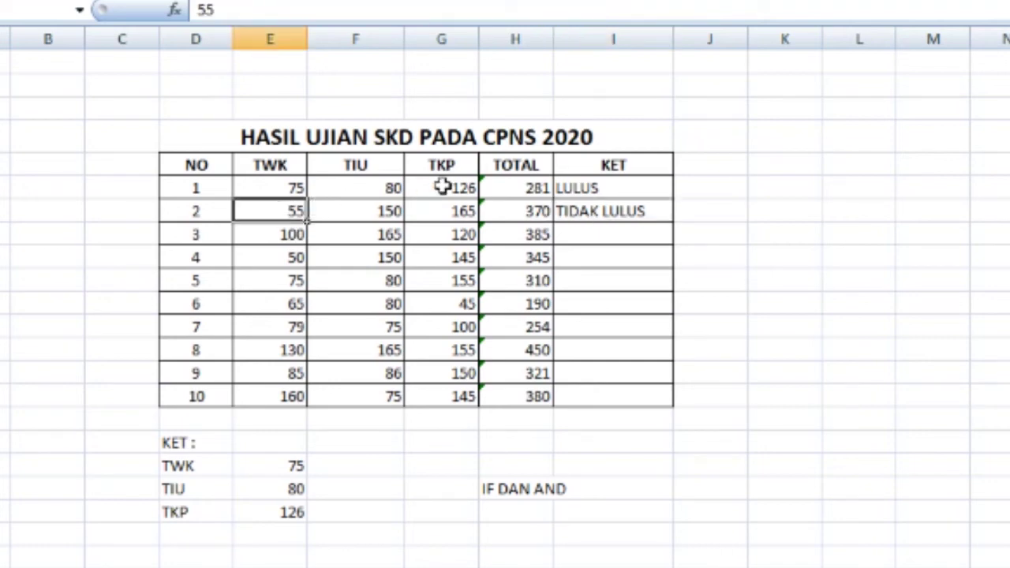
double_click(584, 212)
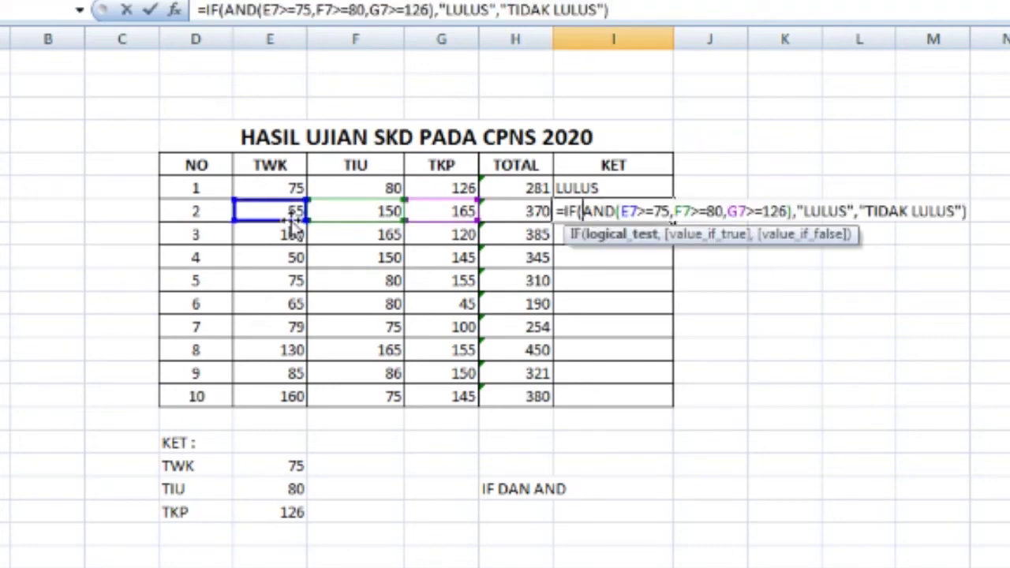
left_click(676, 211)
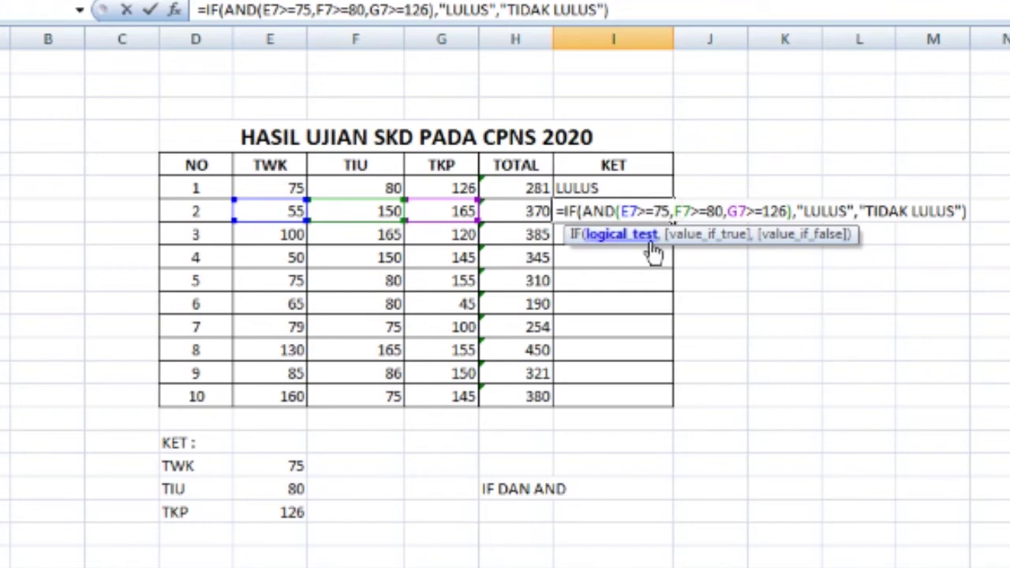
key("Return")
left_click(636, 211)
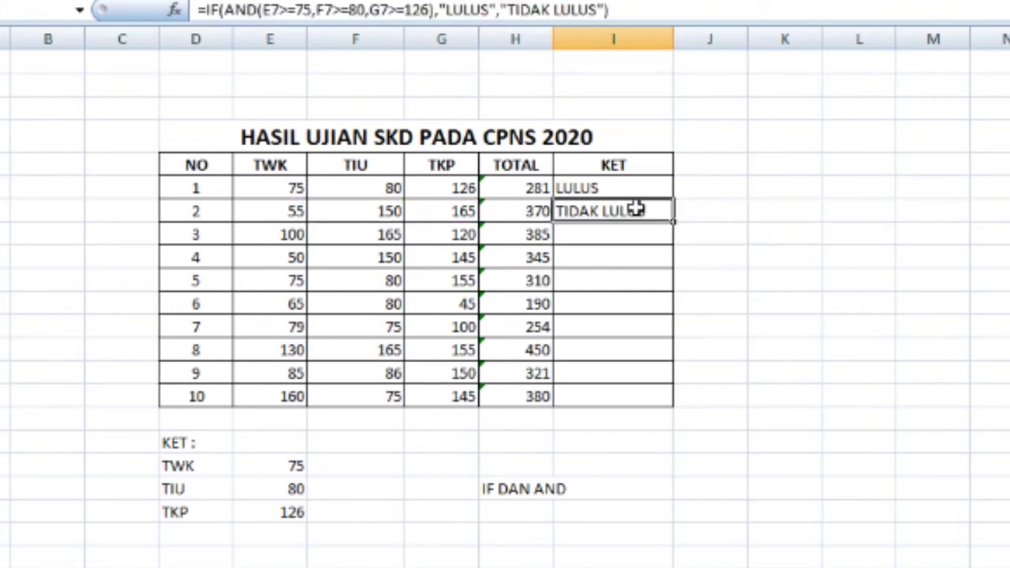
left_click(635, 188)
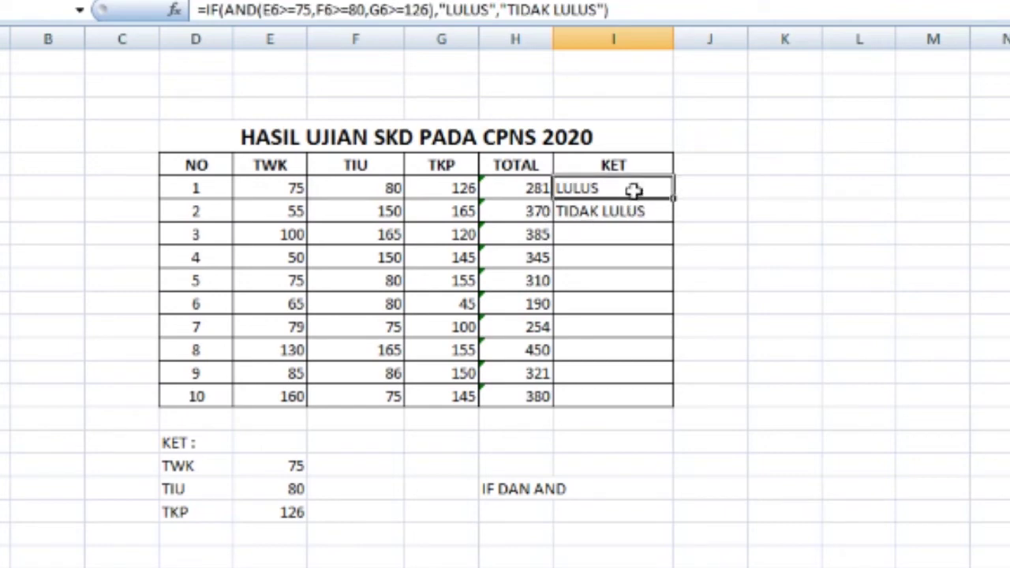
Step: Copy the IF and AND formula from I7 to the remaining KET cells for participants 3 to 10
left_click(642, 210)
left_click_drag(642, 234, 644, 402)
left_click(608, 214)
right_click(610, 215)
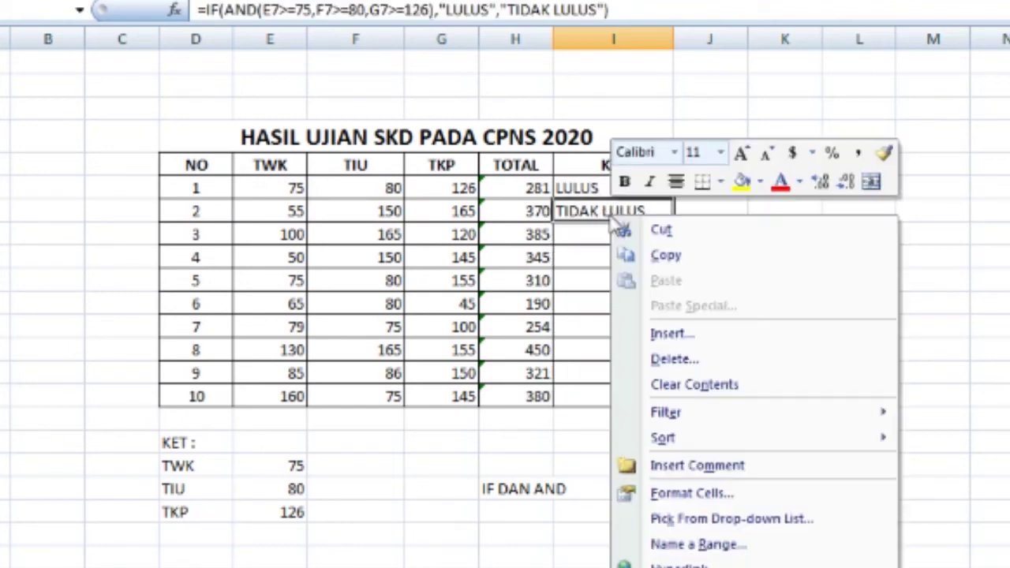
left_click(655, 255)
left_click_drag(600, 233, 599, 392)
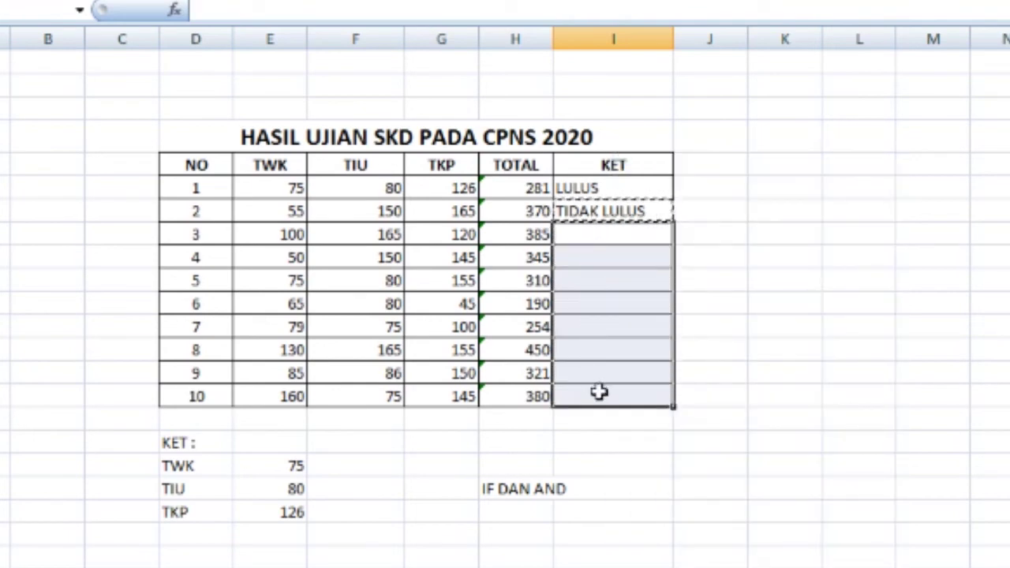
right_click(601, 399)
left_click(651, 90)
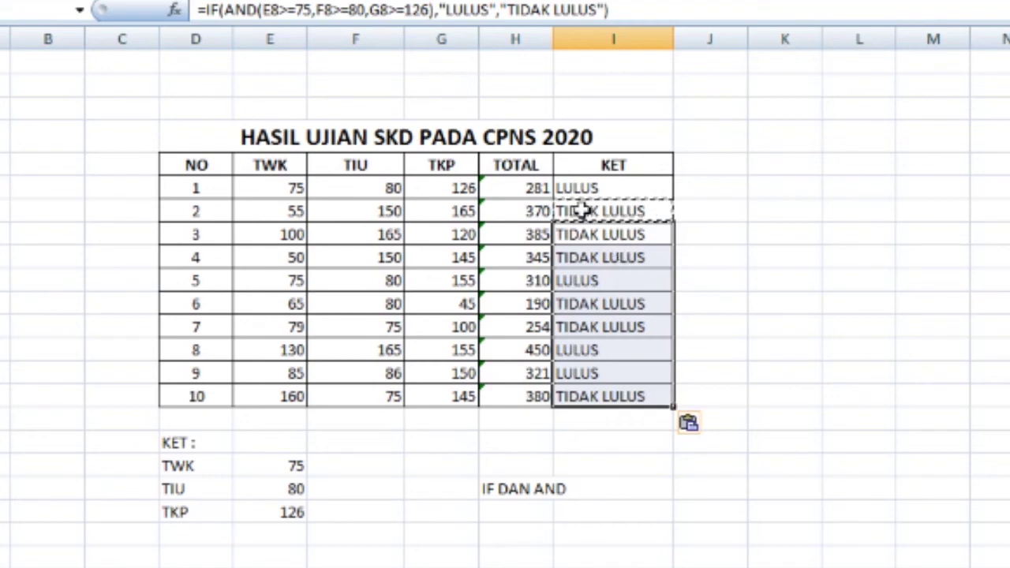
Step: Review the KET results of all ten participants in the SKD exam table
left_click(578, 257)
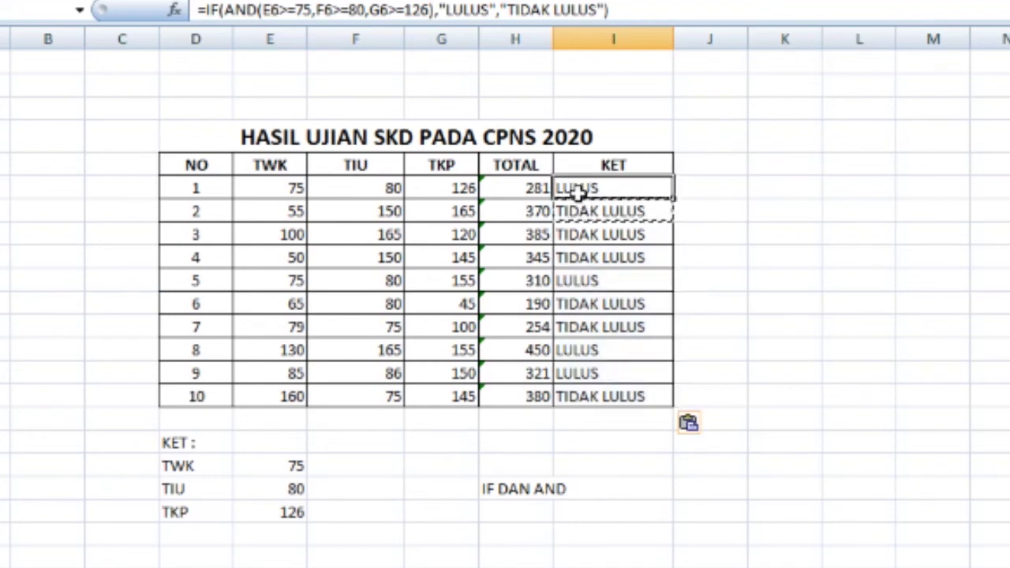
left_click(590, 396)
left_click(600, 493)
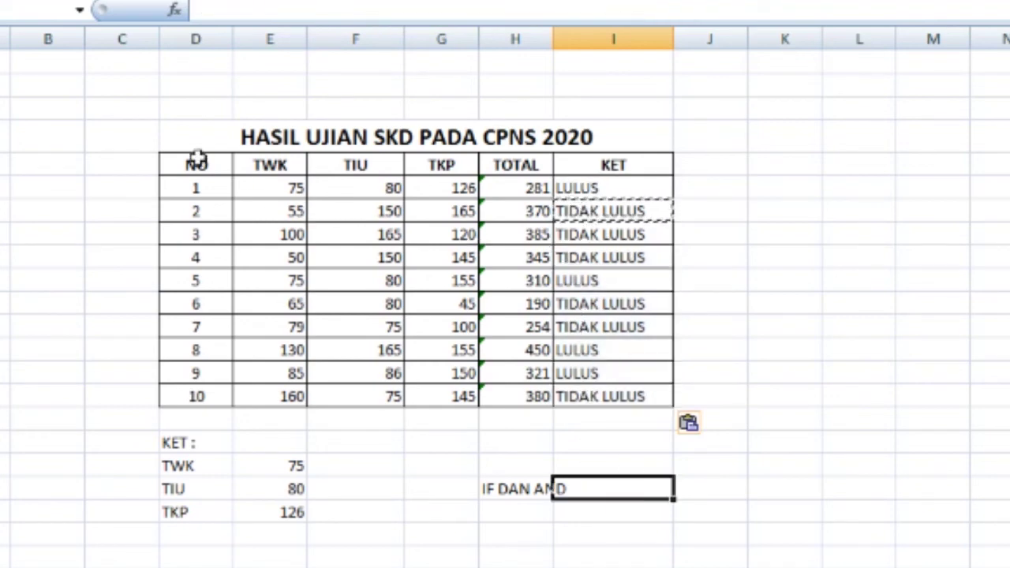
left_click(566, 111)
left_click_drag(566, 111, 735, 467)
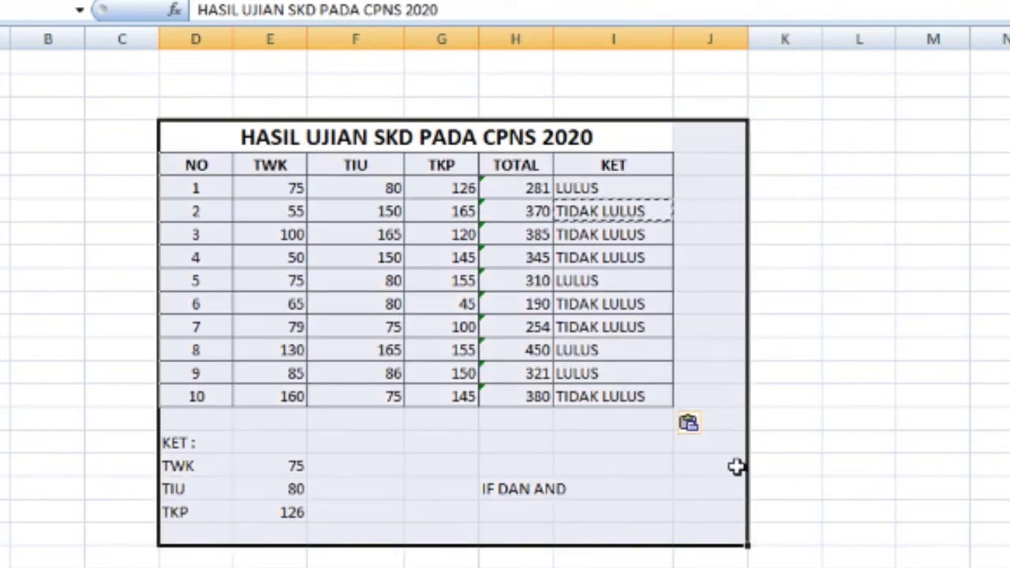
left_click(778, 371)
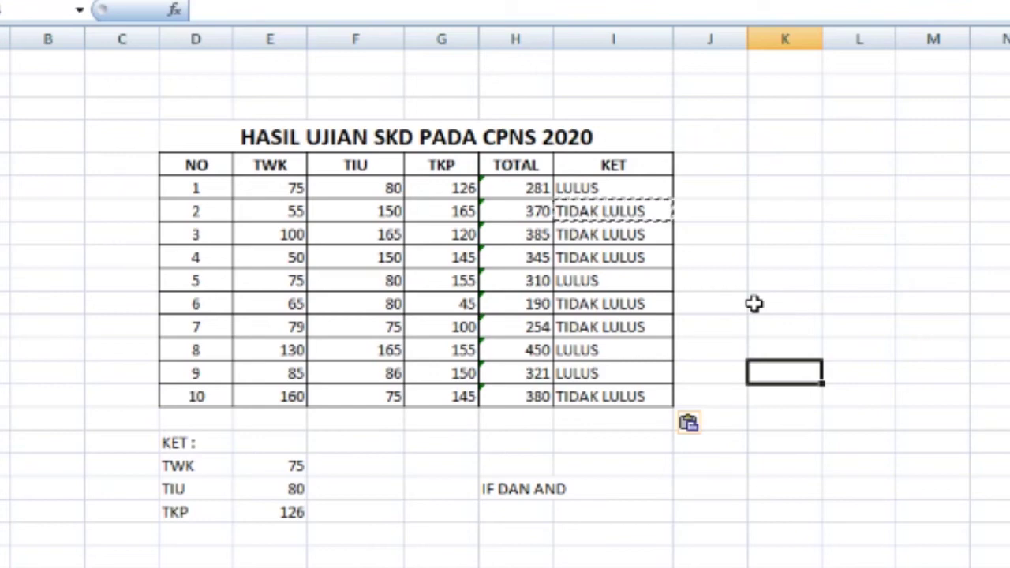
left_click(759, 269)
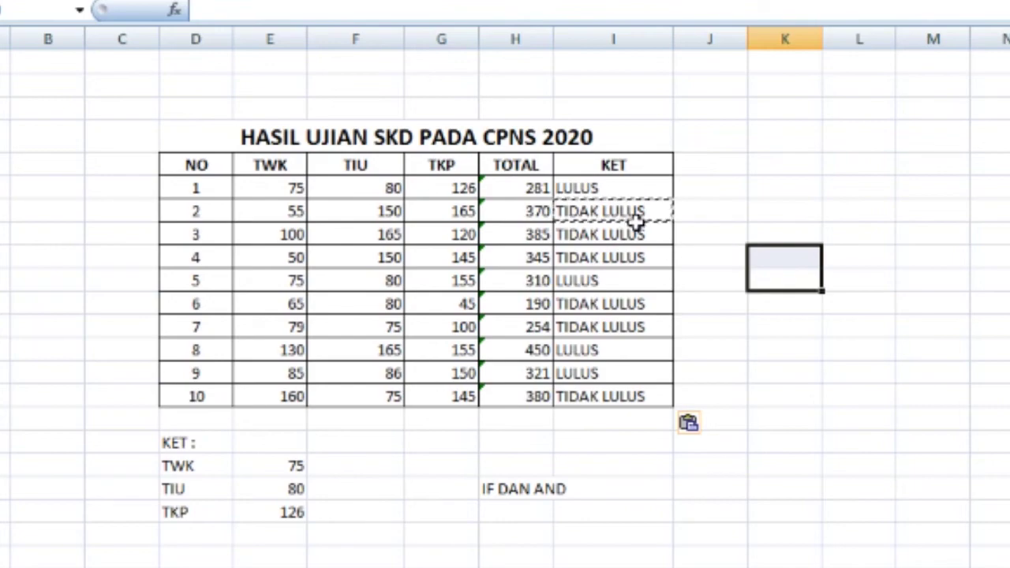
Step: Switch to the OR worksheet with the applicants' diploma and interview score table
left_click(603, 508)
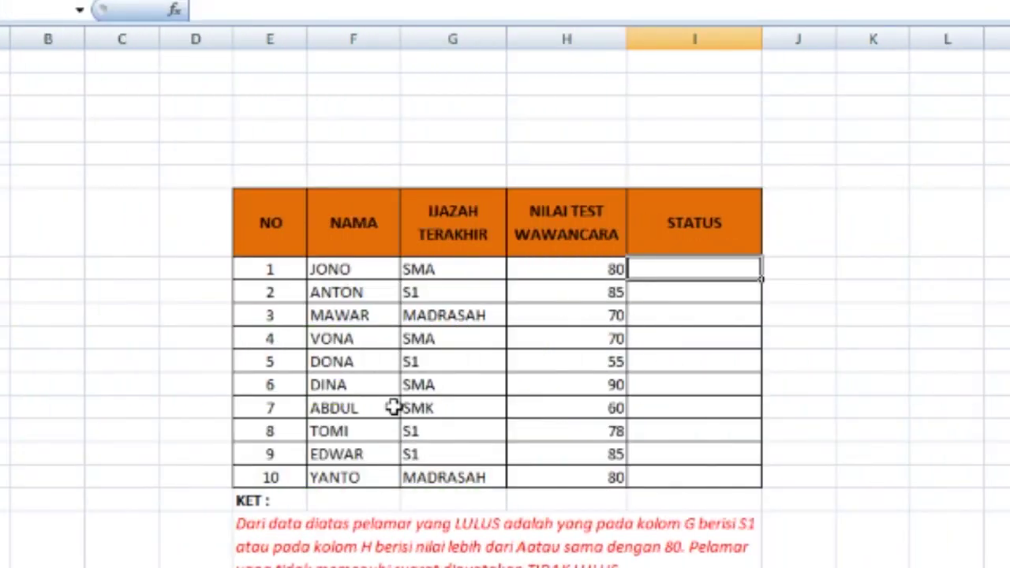
left_click(669, 298)
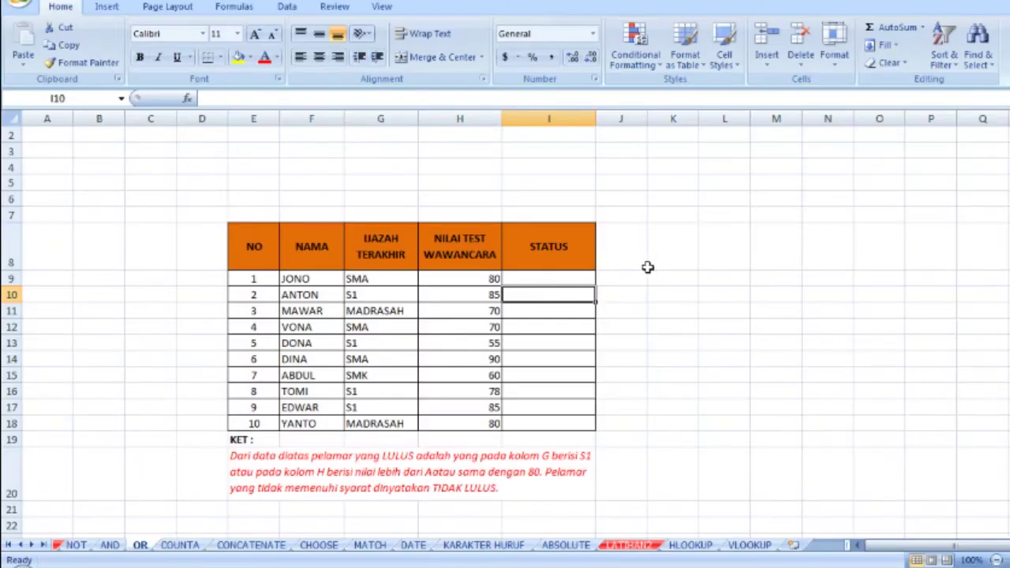
left_click(685, 260)
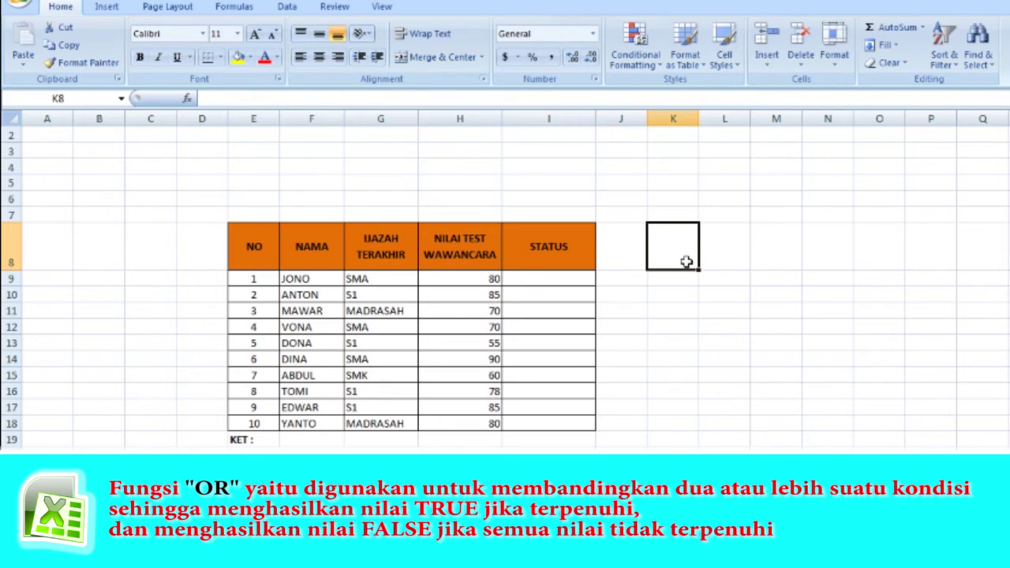
Step: Enter the test values TRUE and TRUE in L9:M9, and FALSE and TRUE in L10:M10
left_click(734, 280)
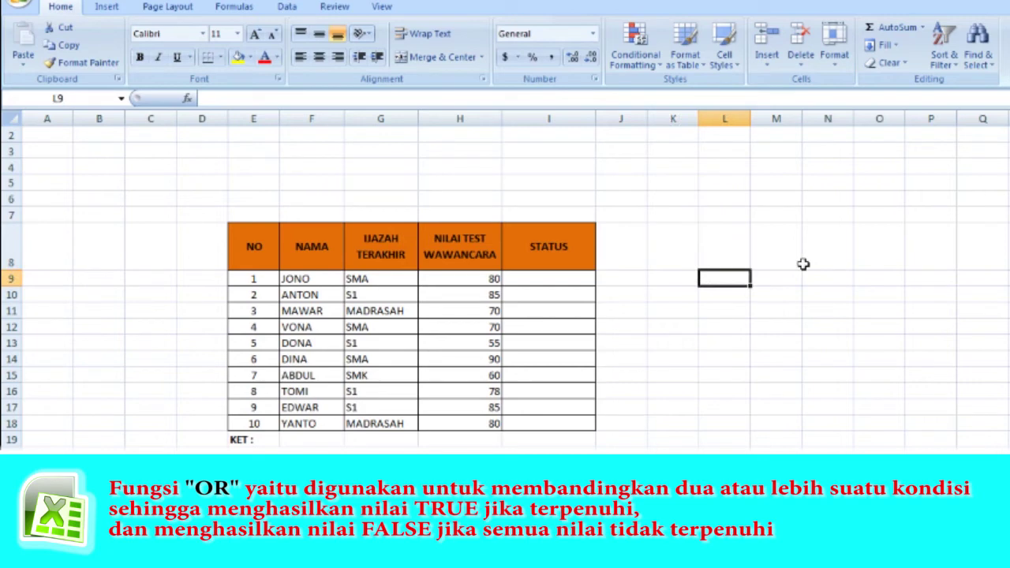
type("TRUE")
key("Tab")
type("TRUE")
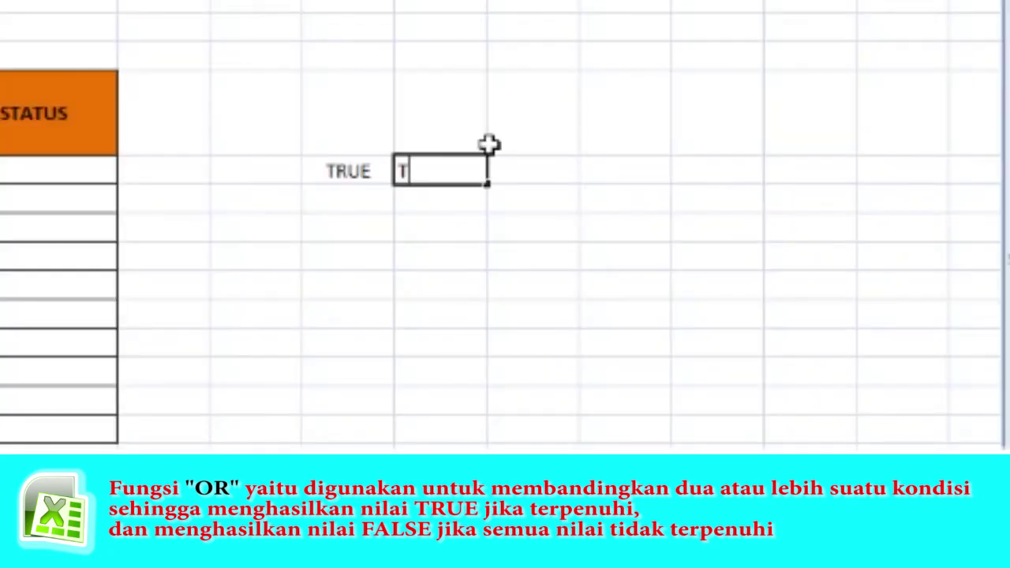
key("Return")
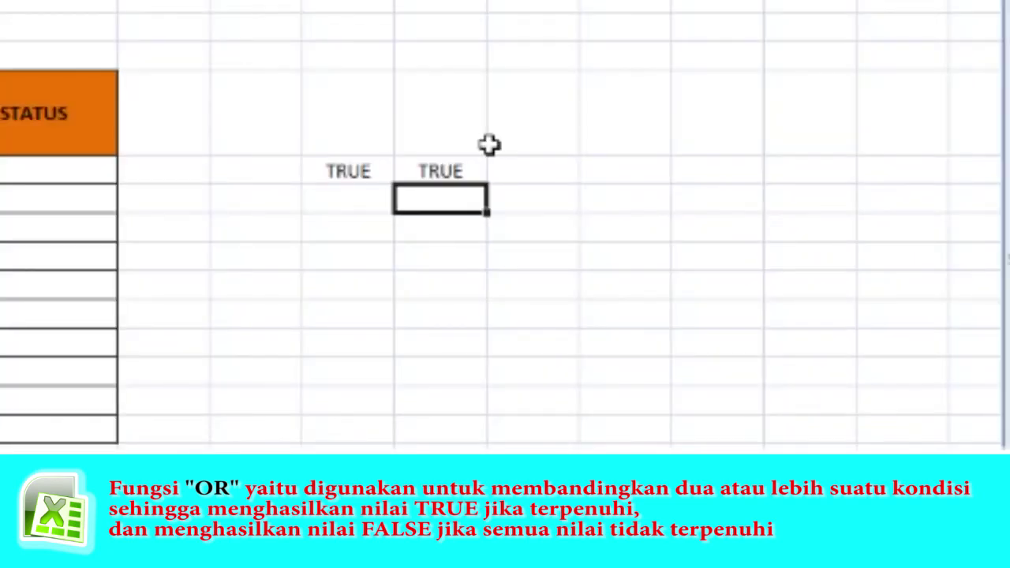
type("FALSE")
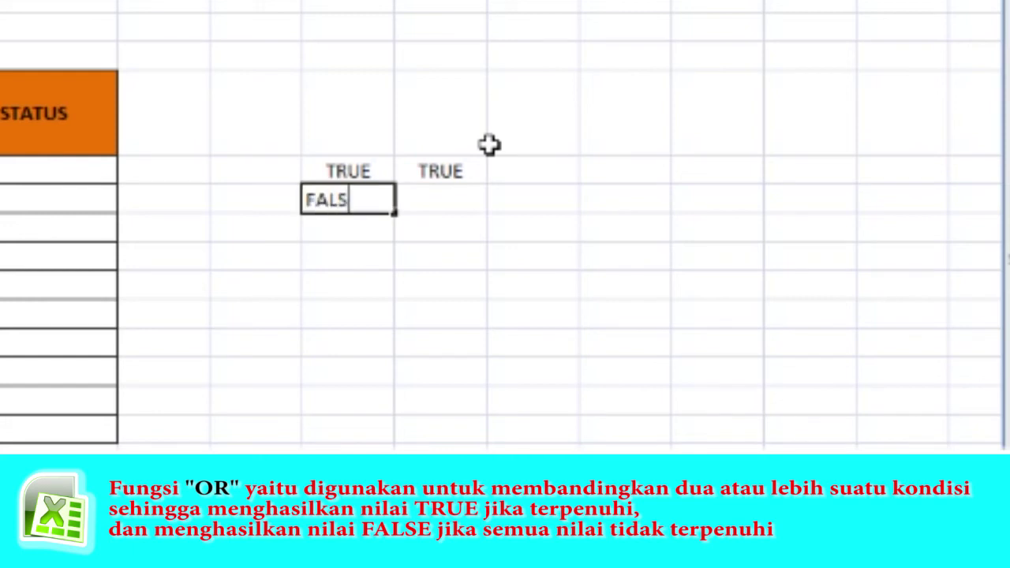
key("Tab")
type("TRUE")
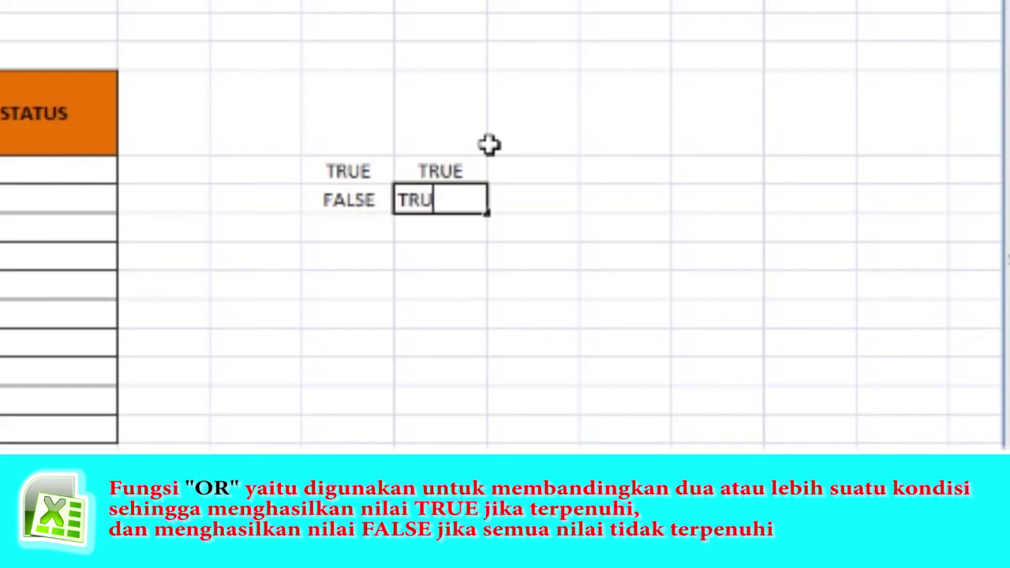
key("Tab")
Step: Examine the first pair of logical test values in L9:M9 beside the STATUS table
key("Up")
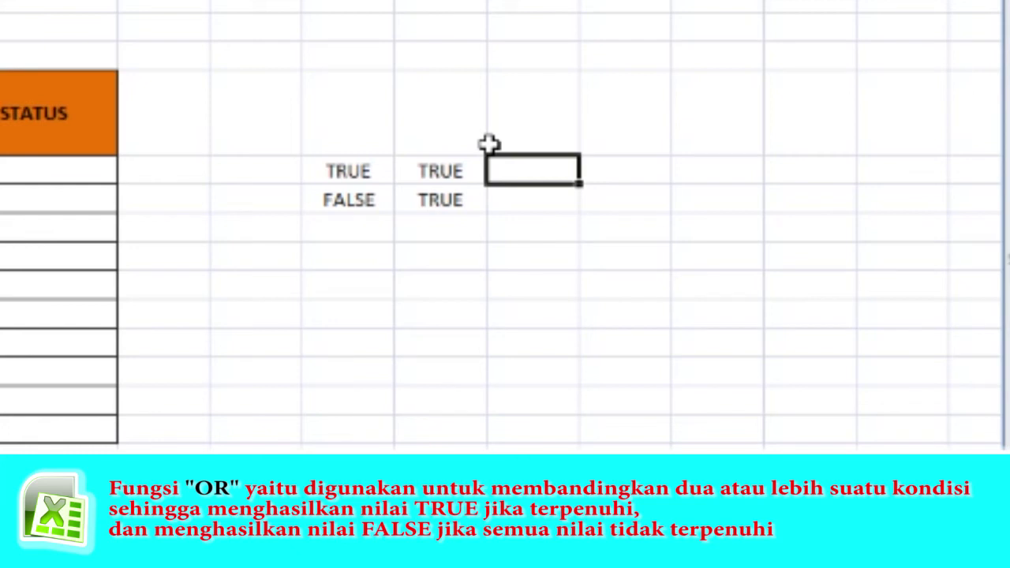
key("Left")
key("Left")
key("Right")
key("shift+Left")
key("Left")
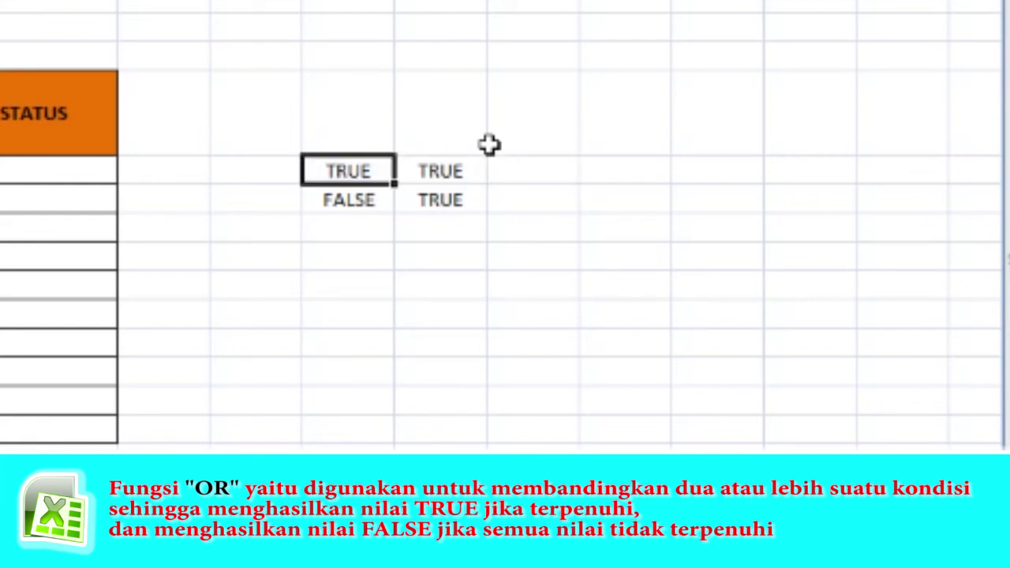
key("Left")
key("Right")
key("shift+Right")
key("Left")
key("shift+Right")
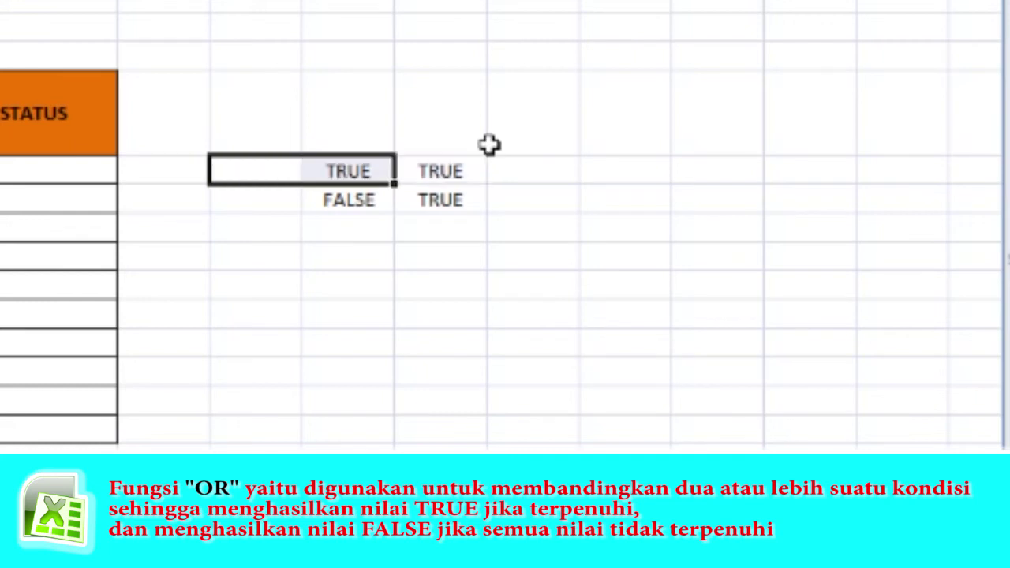
key("Right")
key("Left")
key("Right")
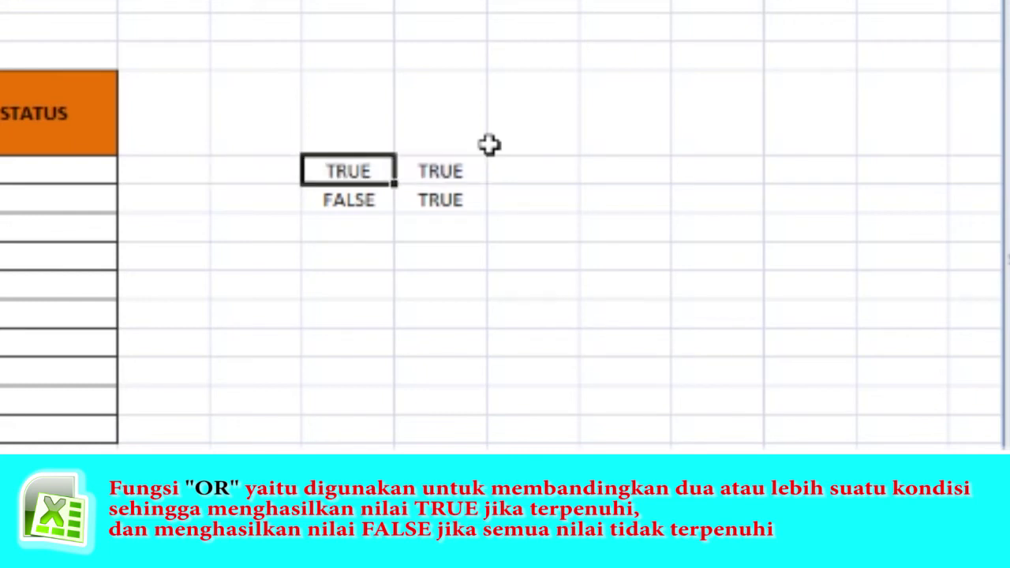
left_click(518, 169)
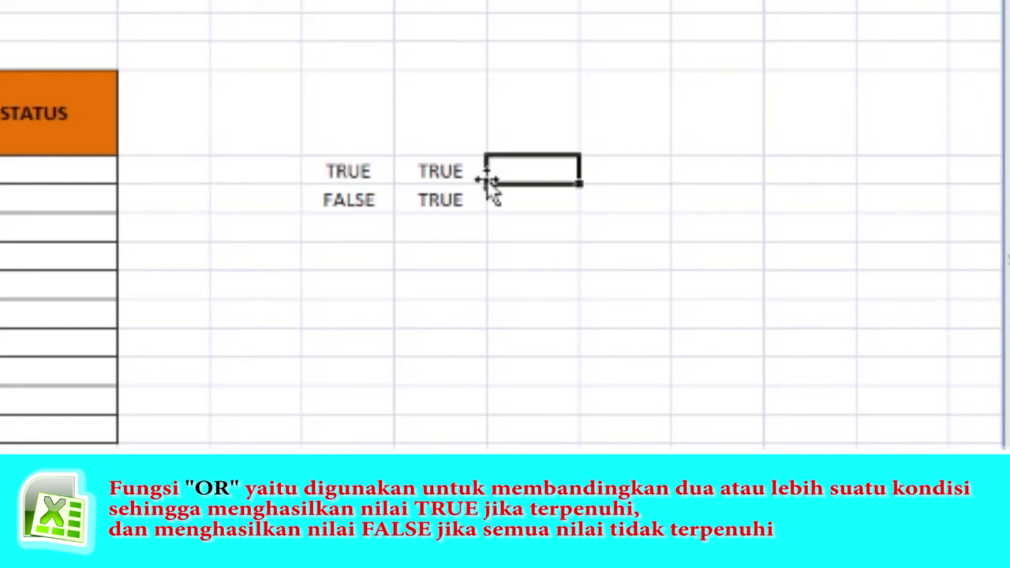
Step: Enter the formula =OR(L9:M9) in N9 to test the first pair of logical values
type("=OR")
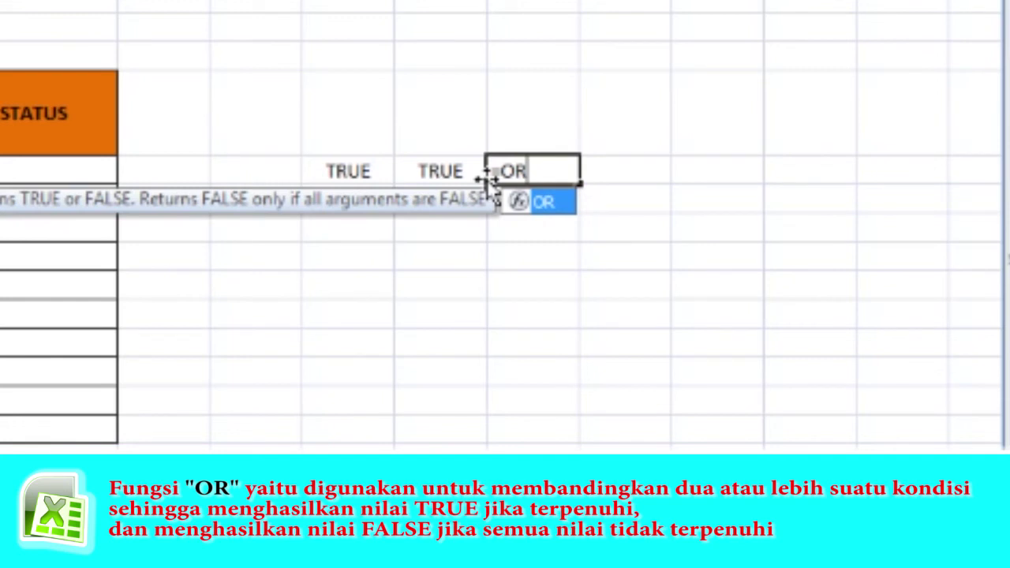
type("(")
left_click_drag(368, 173, 428, 171)
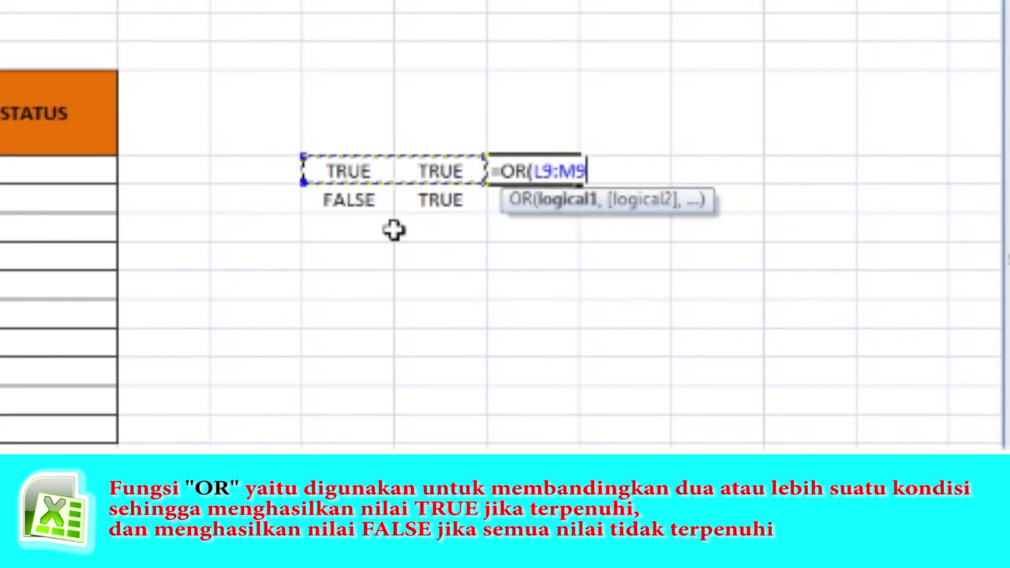
type(")")
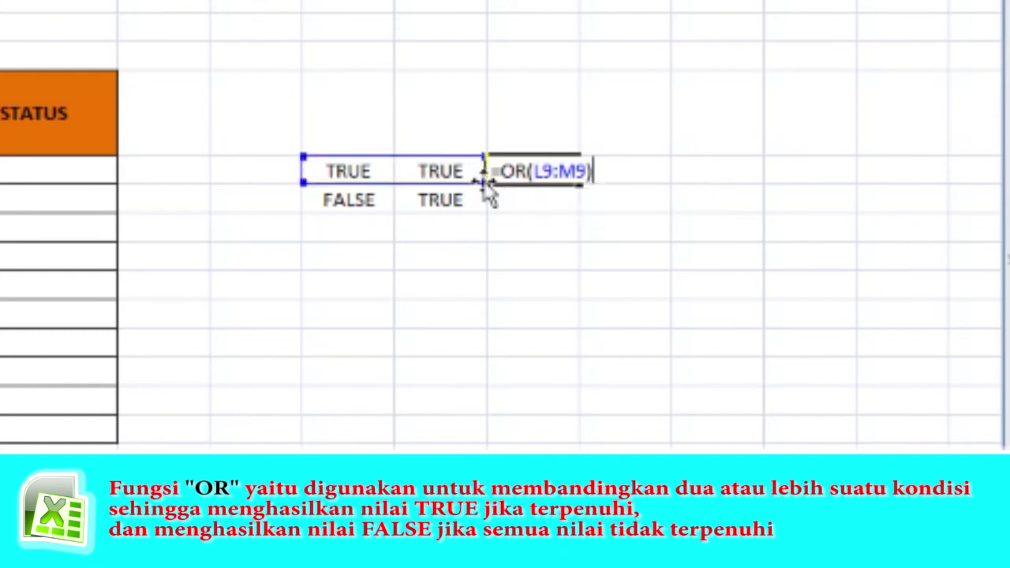
key("Return")
Step: Compare the two test values in L9:M9 with the OR result in N9
left_click(523, 167)
left_click(453, 174)
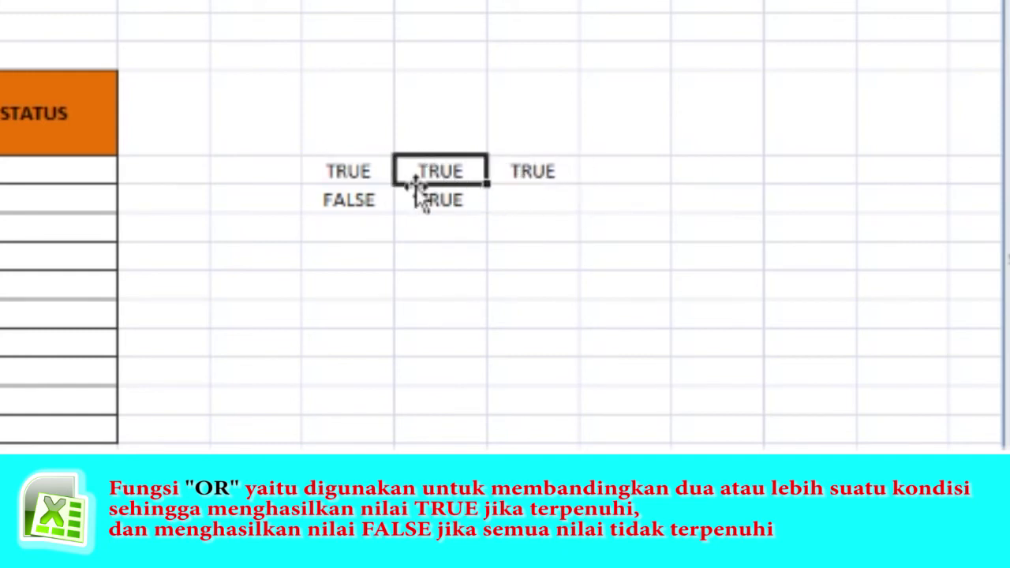
left_click_drag(343, 173, 402, 169)
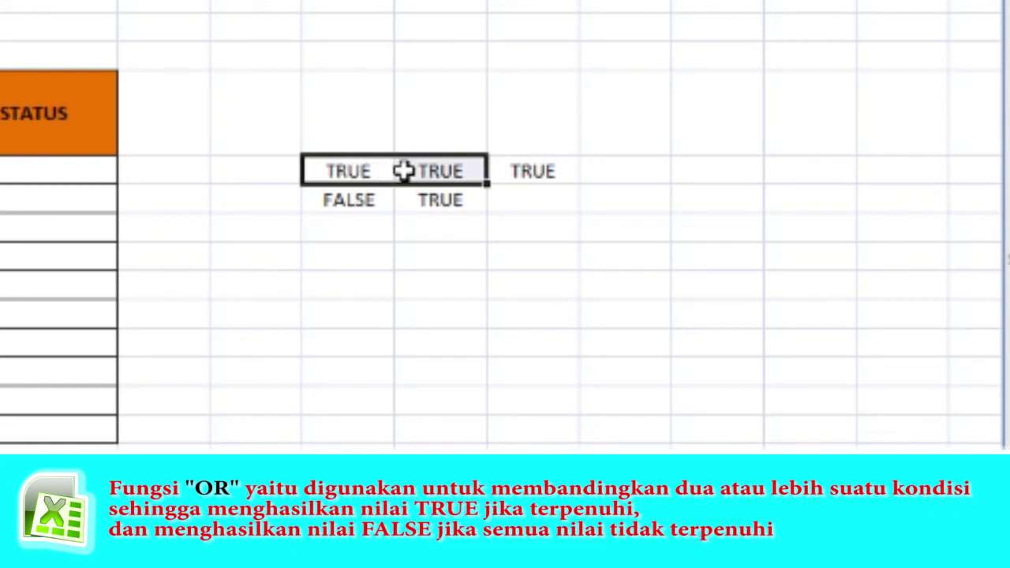
left_click(354, 169)
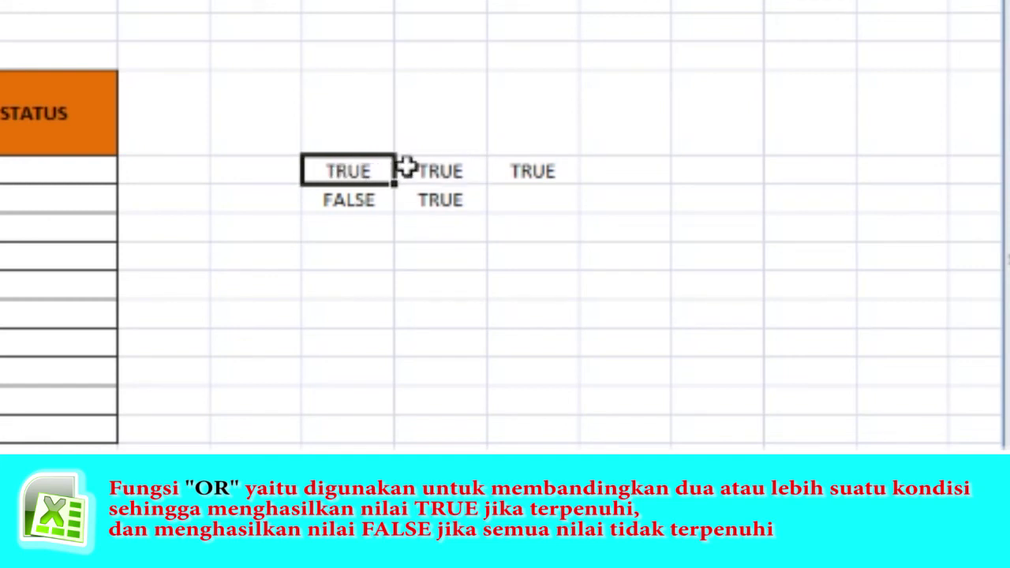
left_click(434, 165)
left_click_drag(361, 165, 435, 165)
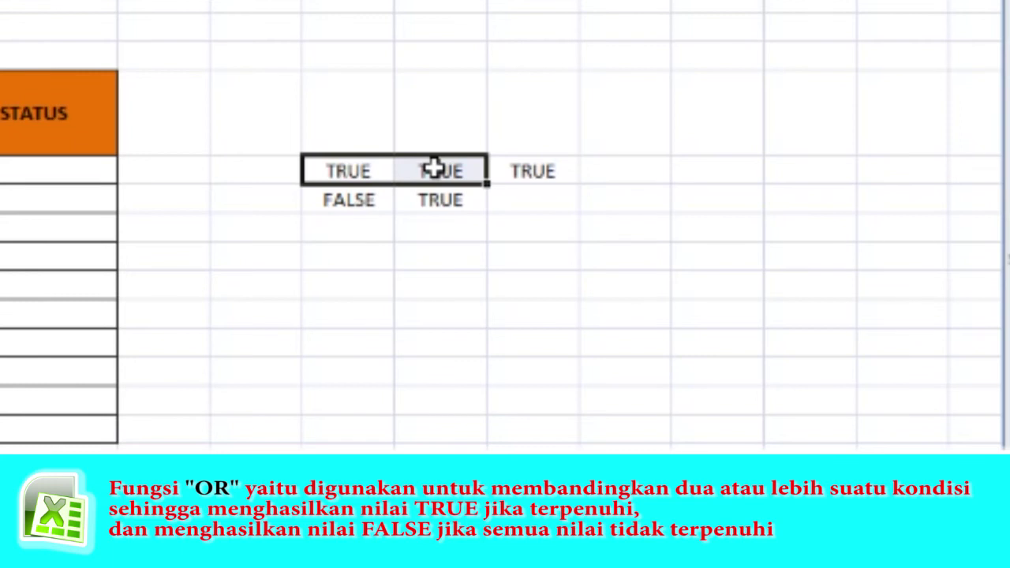
left_click(532, 172)
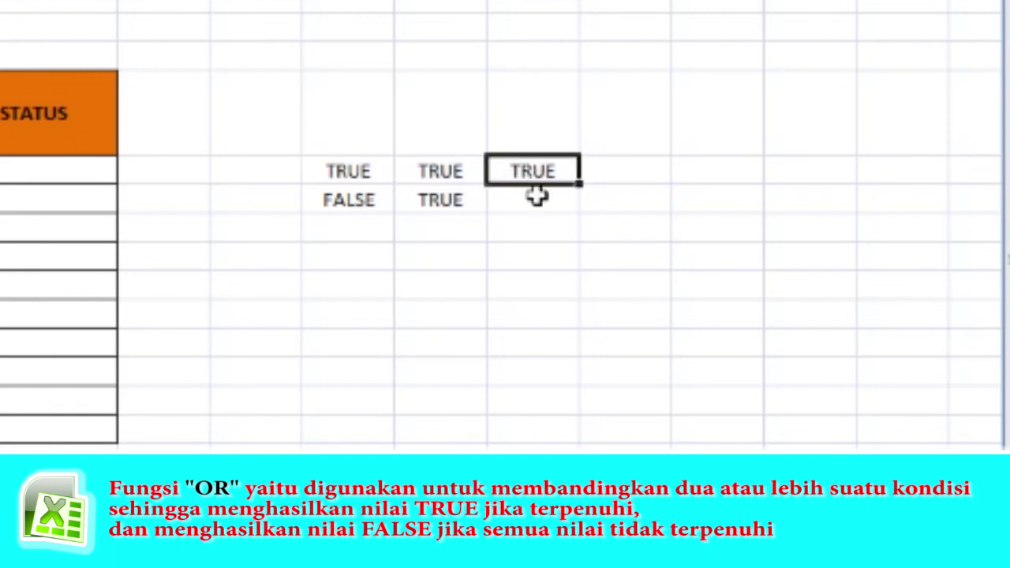
Step: Examine the second pair of test values in L10:M10 and the empty result cell N10
left_click(538, 198)
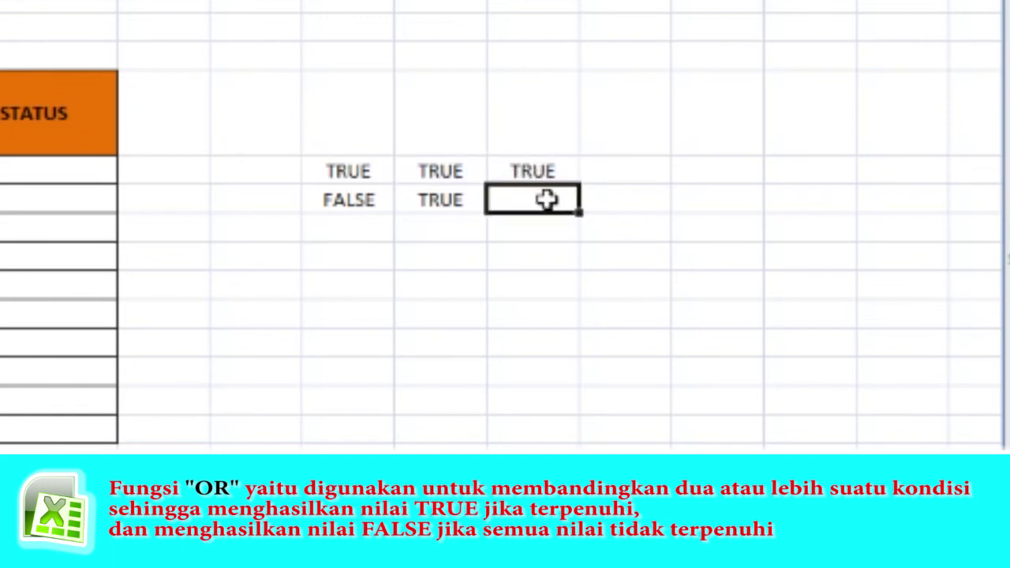
left_click(369, 203)
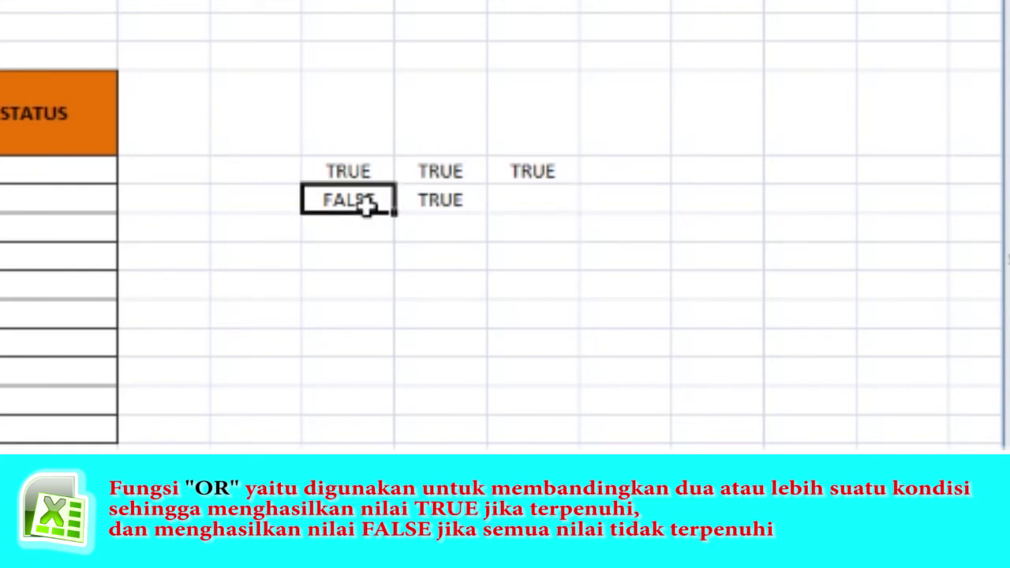
left_click(444, 200)
left_click(526, 192)
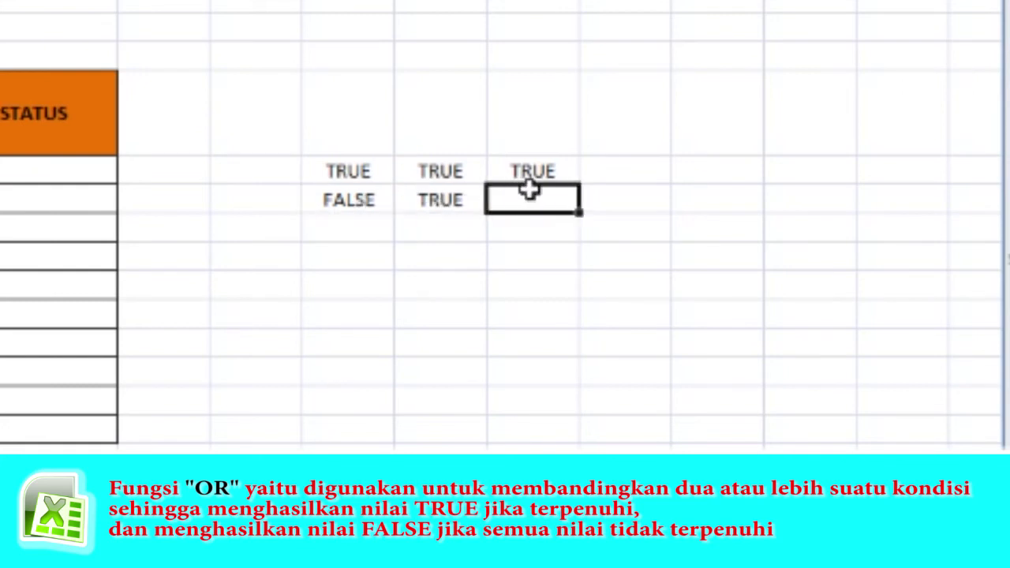
left_click(343, 204)
left_click(430, 202)
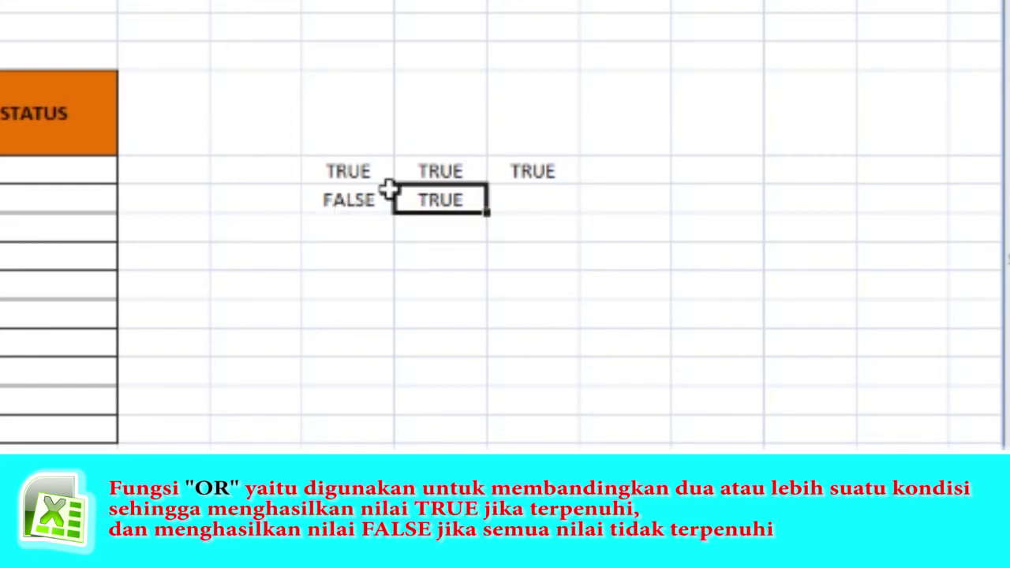
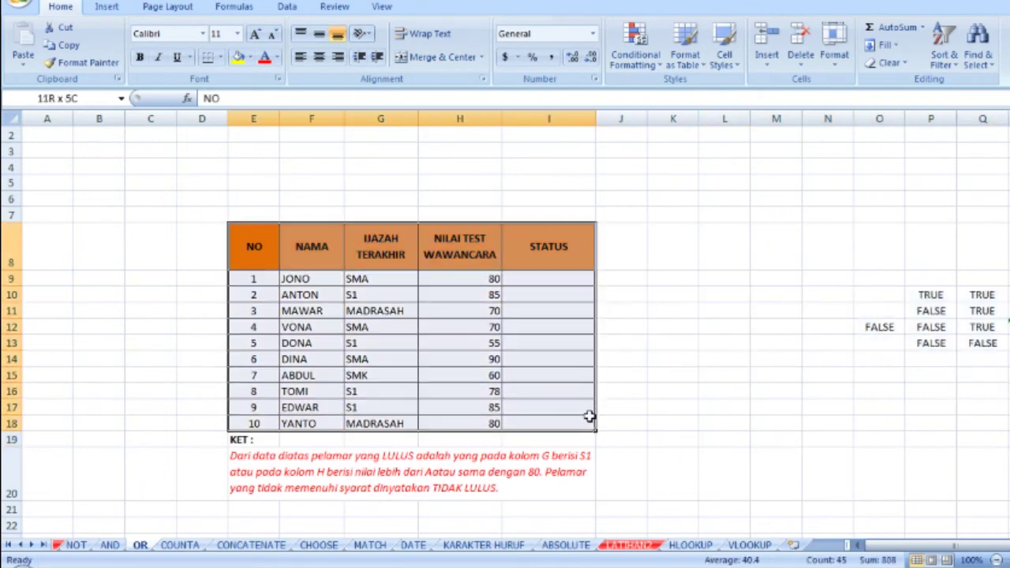
Step: Review the applicants' table, including the name, last diploma, interview score and STATUS columns
left_click(288, 248)
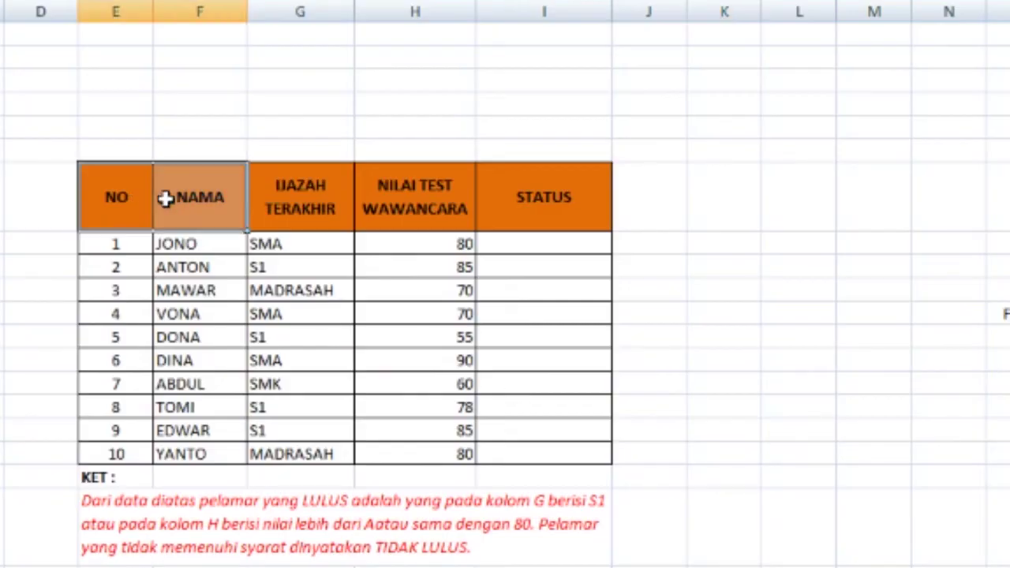
left_click_drag(165, 199, 576, 451)
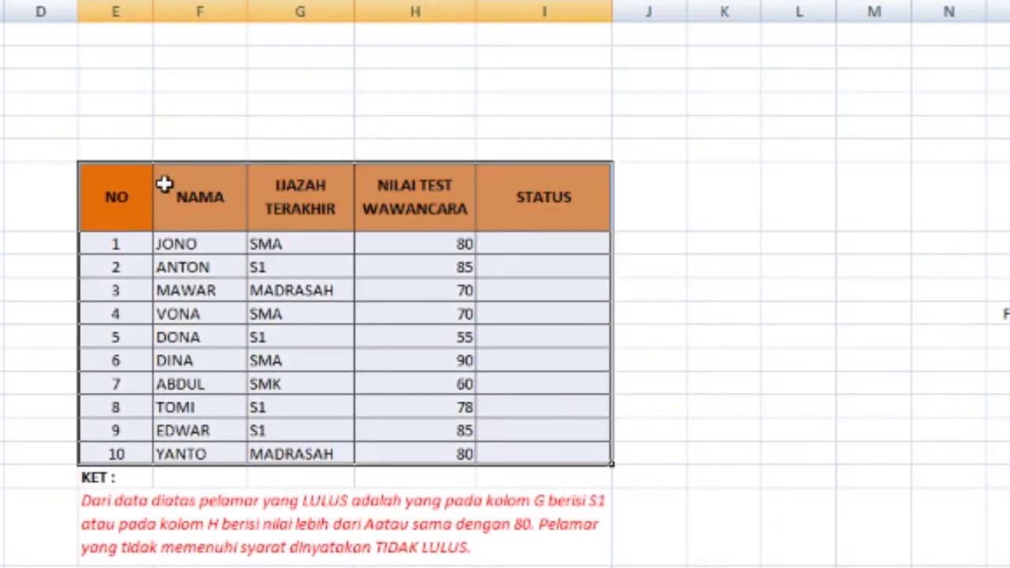
left_click(209, 213)
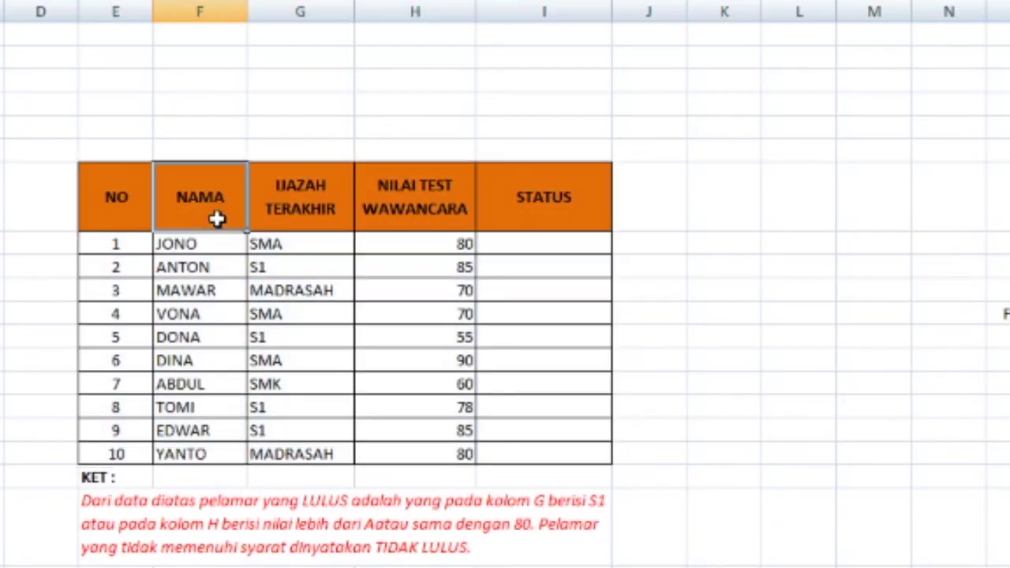
left_click(312, 197)
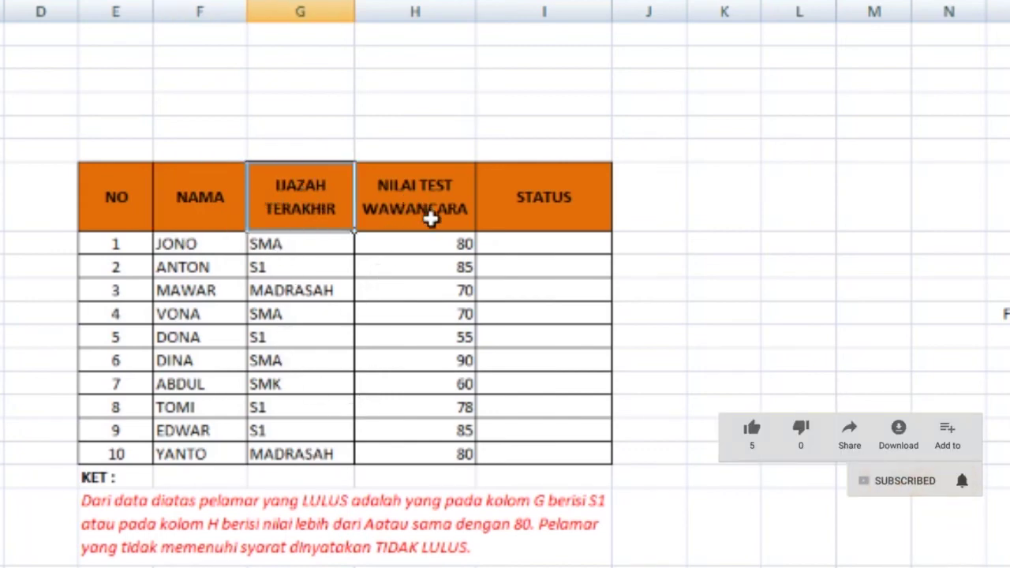
left_click(550, 246)
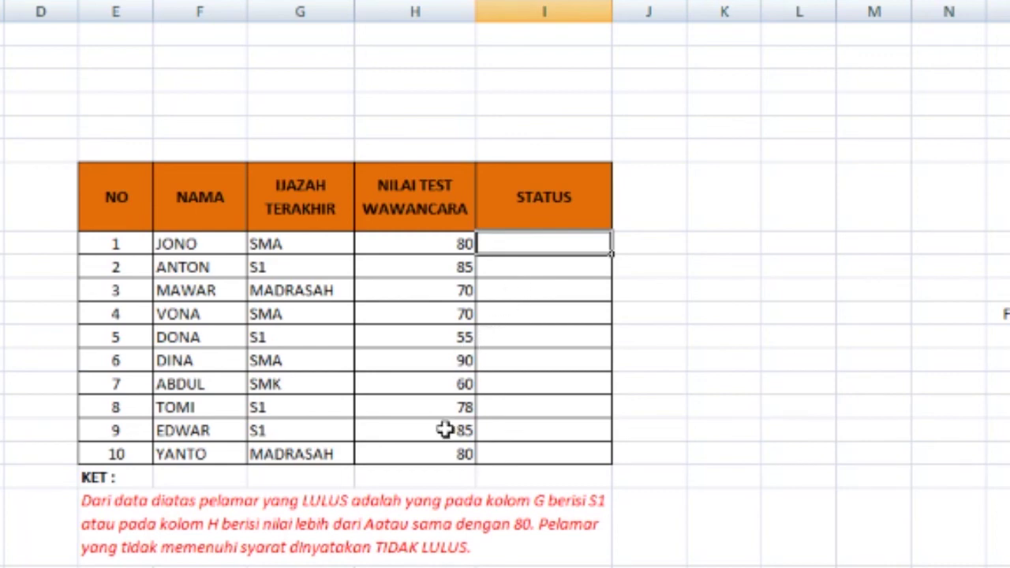
Step: Read the pass criteria in the KET note and check them against the diploma column G and interview score column H
left_click(172, 510)
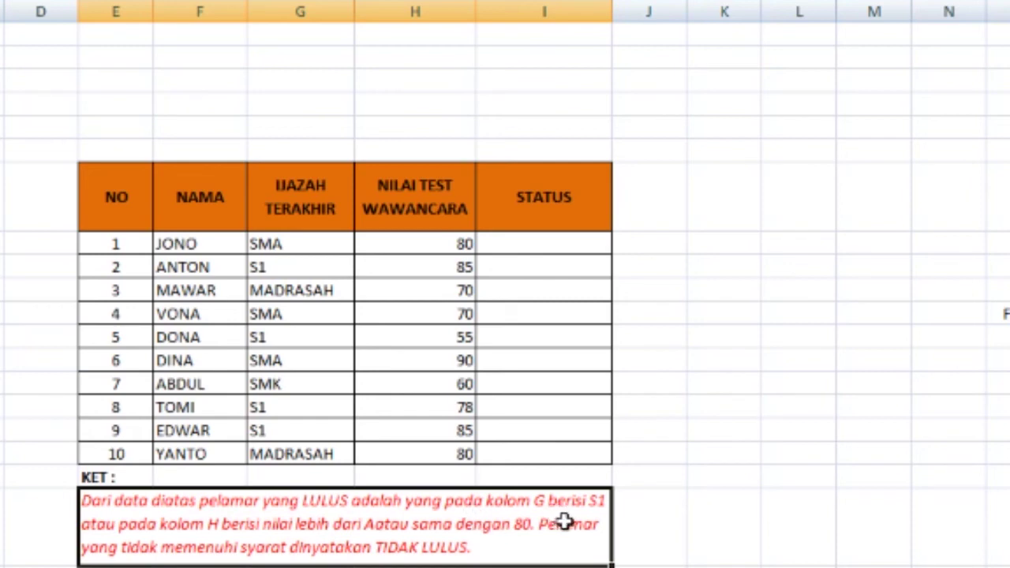
left_click(310, 247)
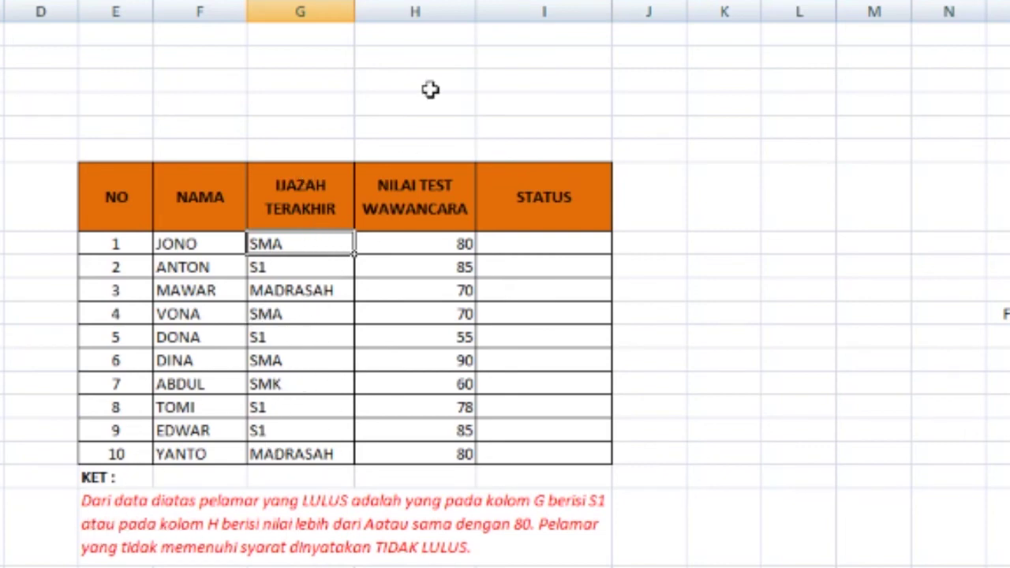
left_click(425, 243)
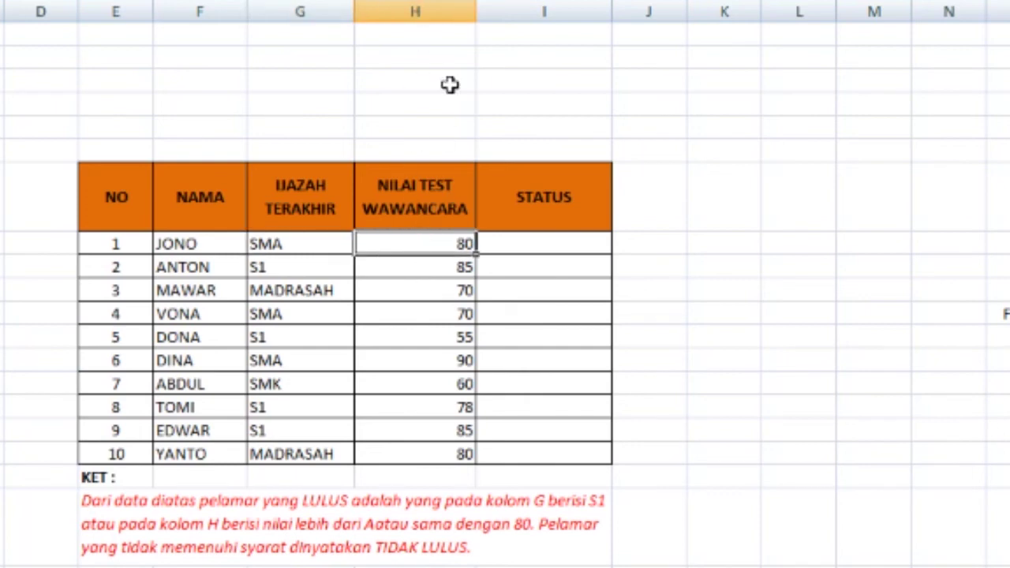
left_click(446, 9)
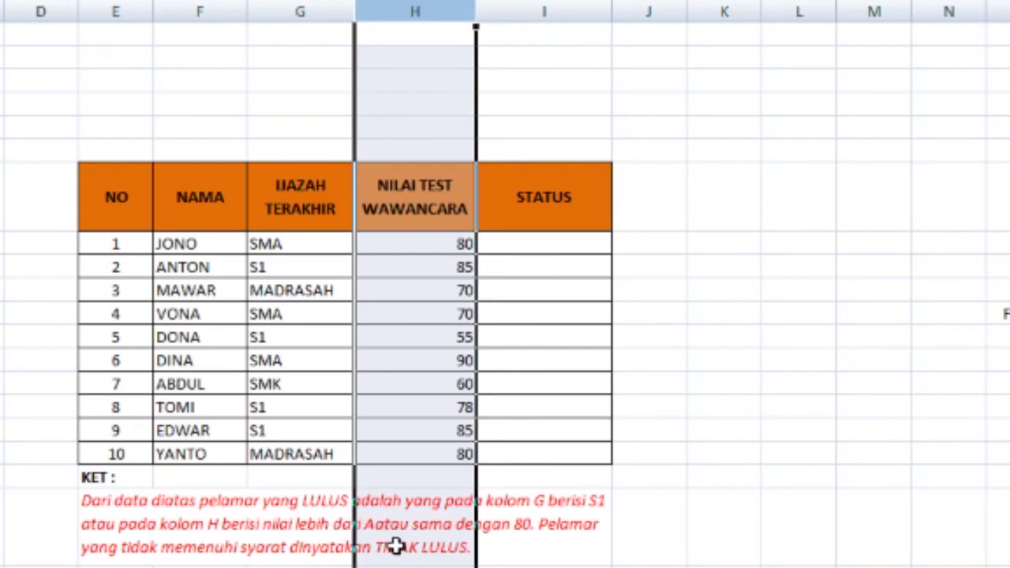
left_click(506, 534)
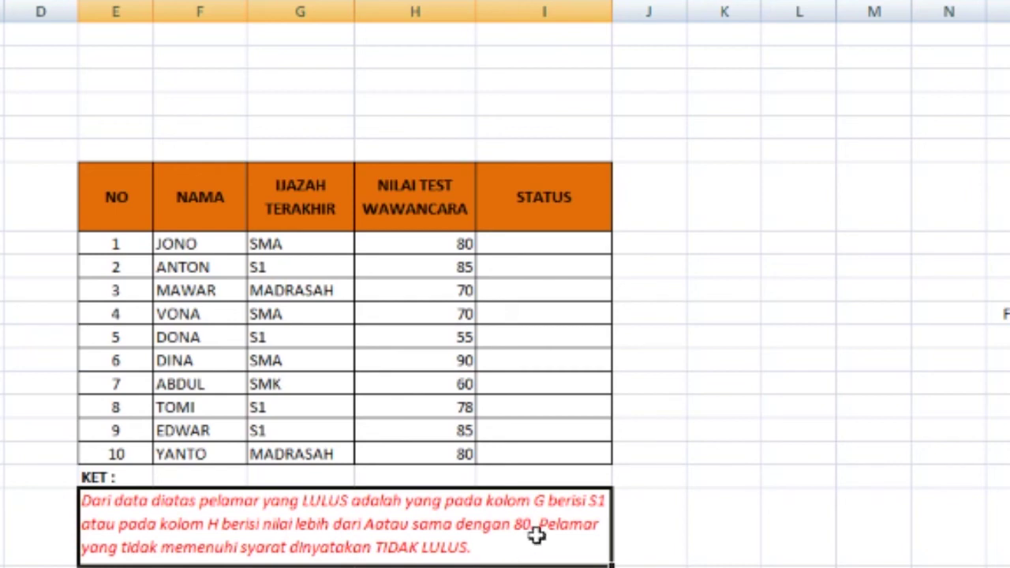
left_click_drag(331, 237, 456, 243)
left_click_drag(309, 265, 415, 266)
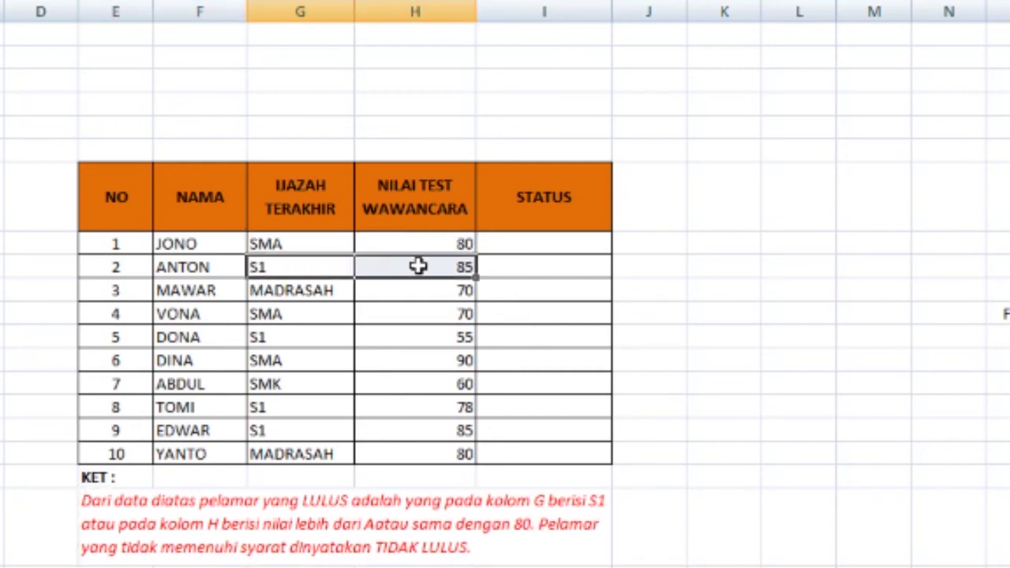
left_click_drag(340, 248, 395, 241)
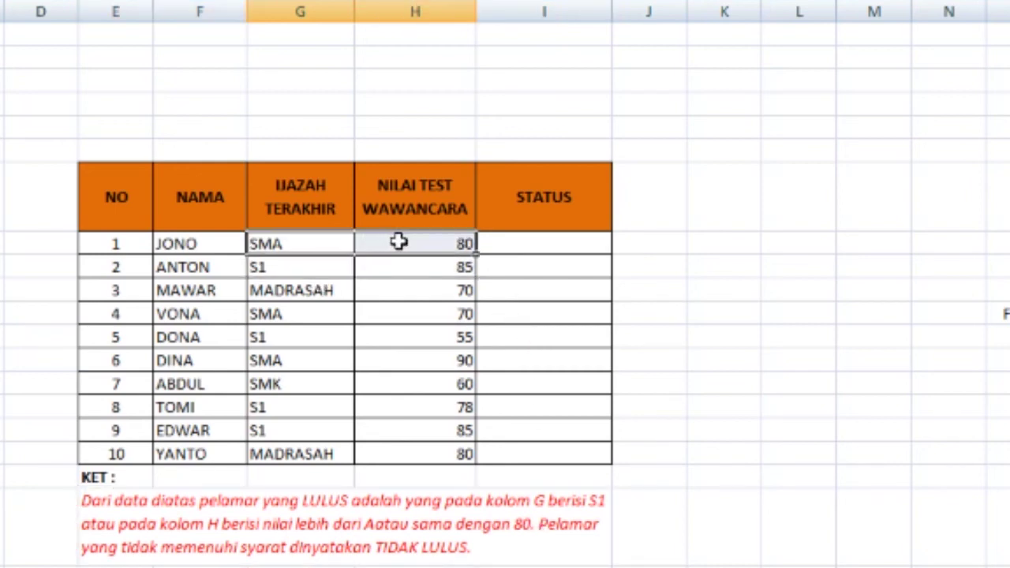
left_click(509, 243)
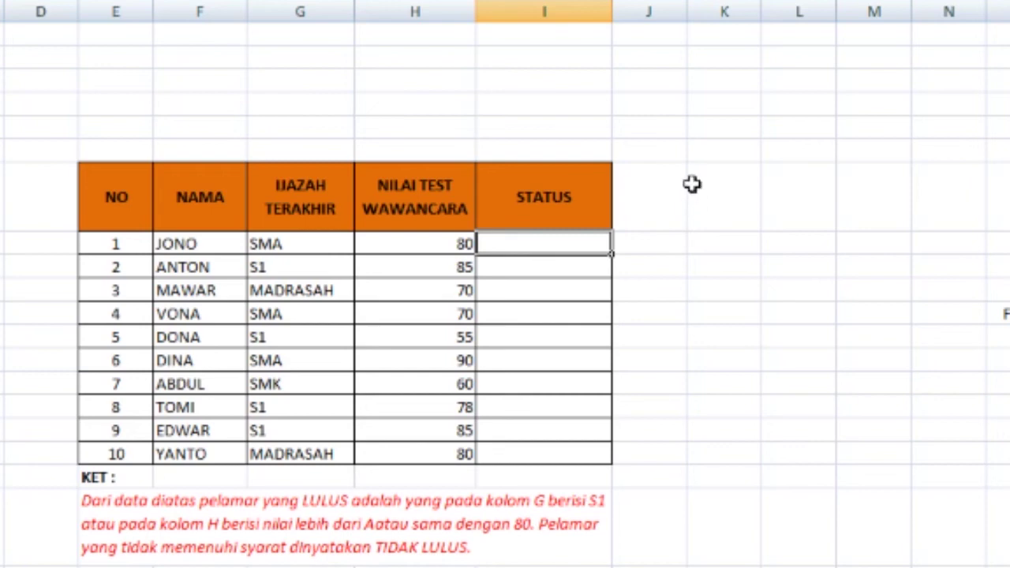
left_click(668, 250)
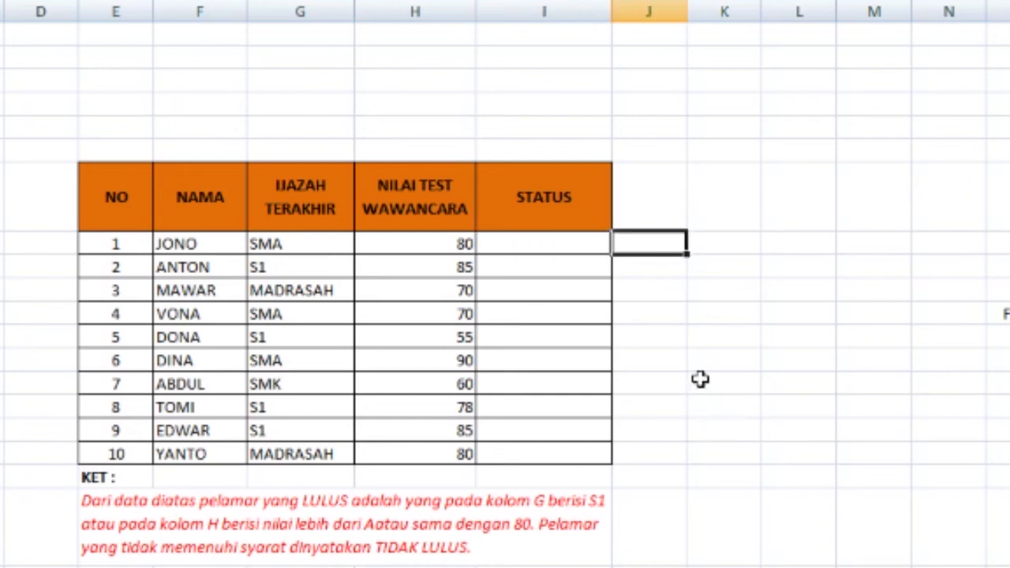
left_click(595, 247)
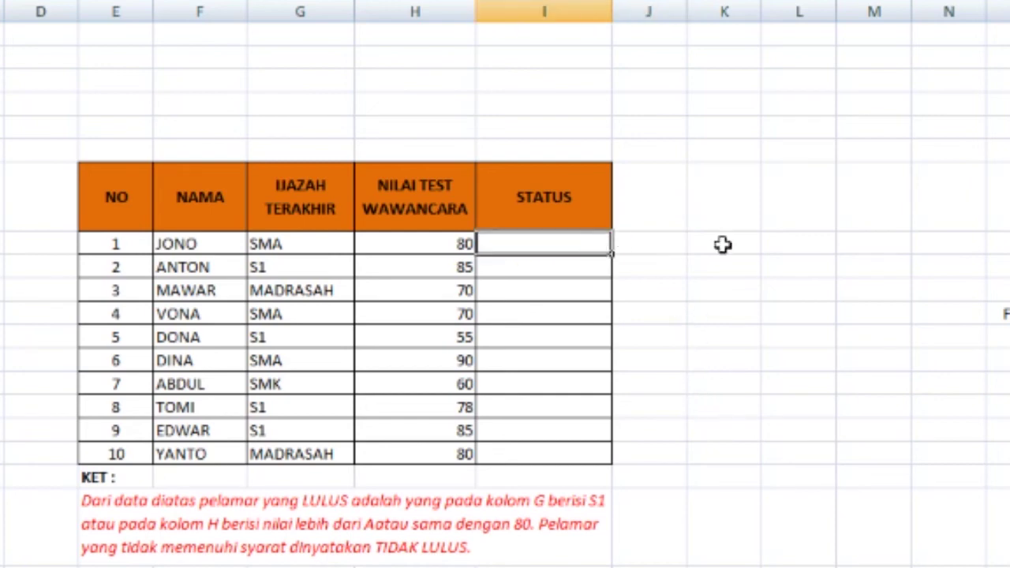
Step: Add the label IF DAN OR and place it in I7, directly above the STATUS header
left_click(691, 100)
double_click(691, 101)
type("IF DAN OR")
key("Return")
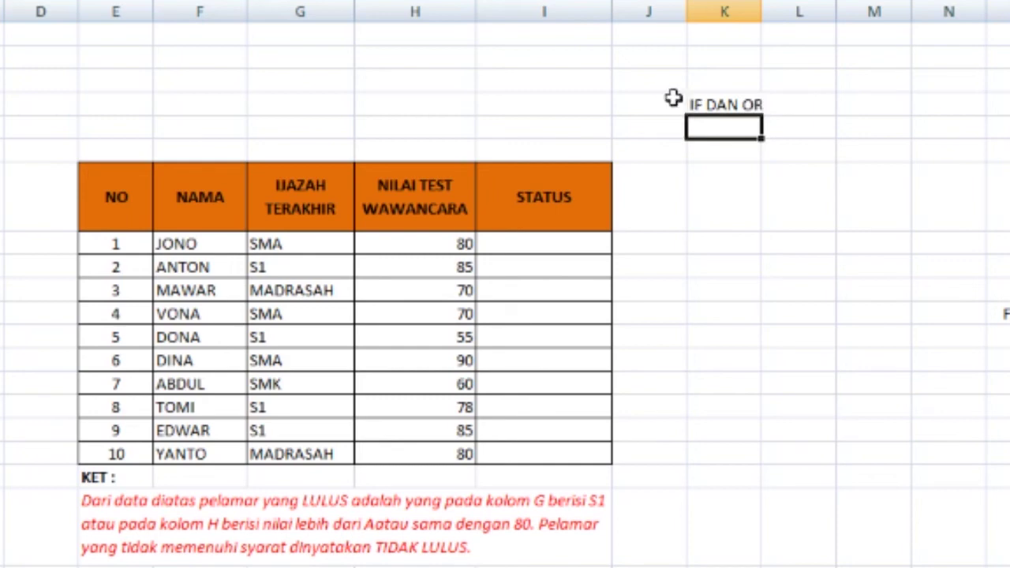
left_click(708, 101)
left_click_drag(733, 118, 577, 142)
Step: Make the IF DAN OR label above the STATUS header bold and centre it horizontally
key("ctrl+b")
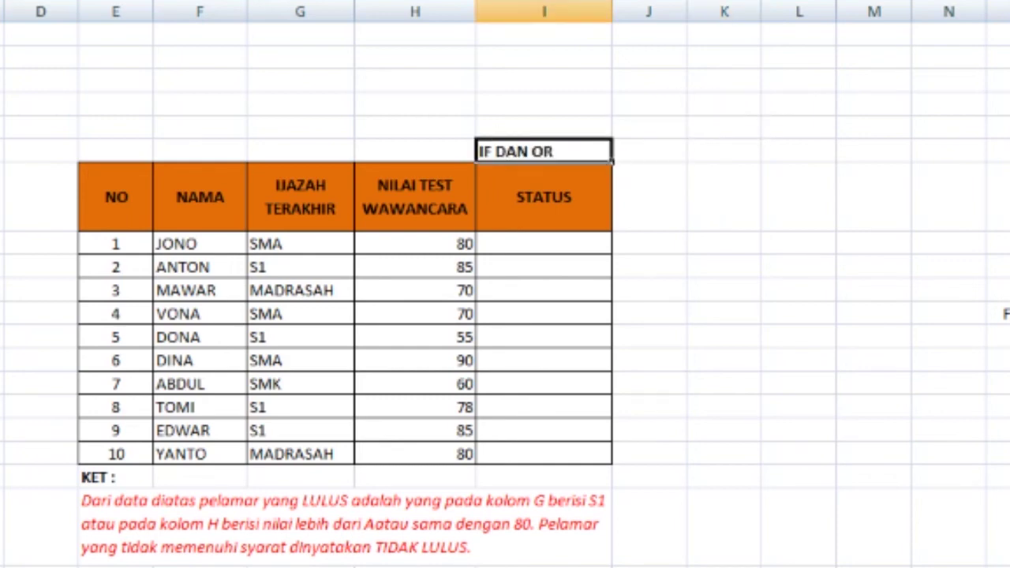
key("alt+h")
key("a")
key("c")
left_click(562, 36)
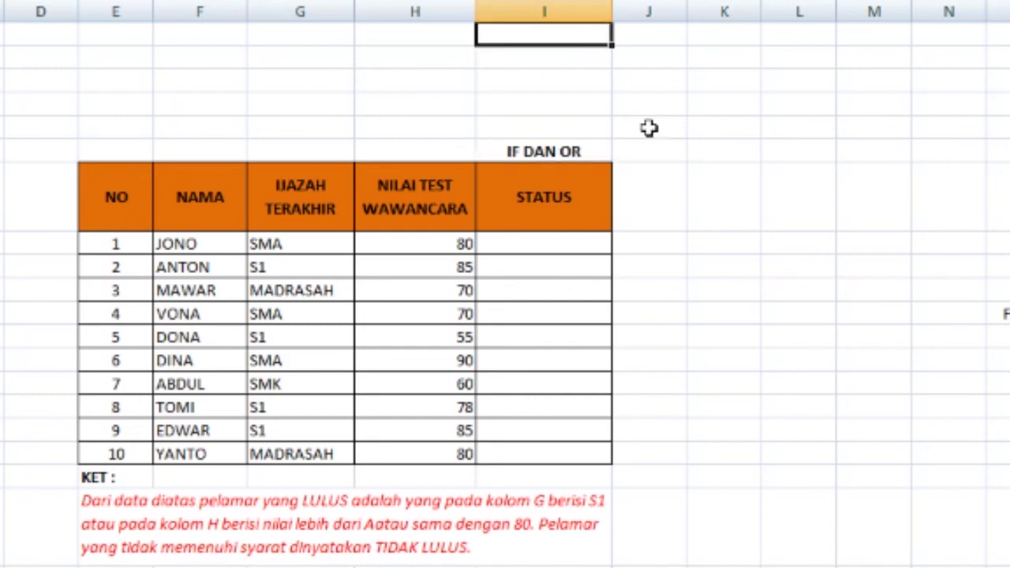
Step: Begin the STATUS formula in I9 as an IF with a nested OR whose first condition is G9="S1"
left_click(581, 247)
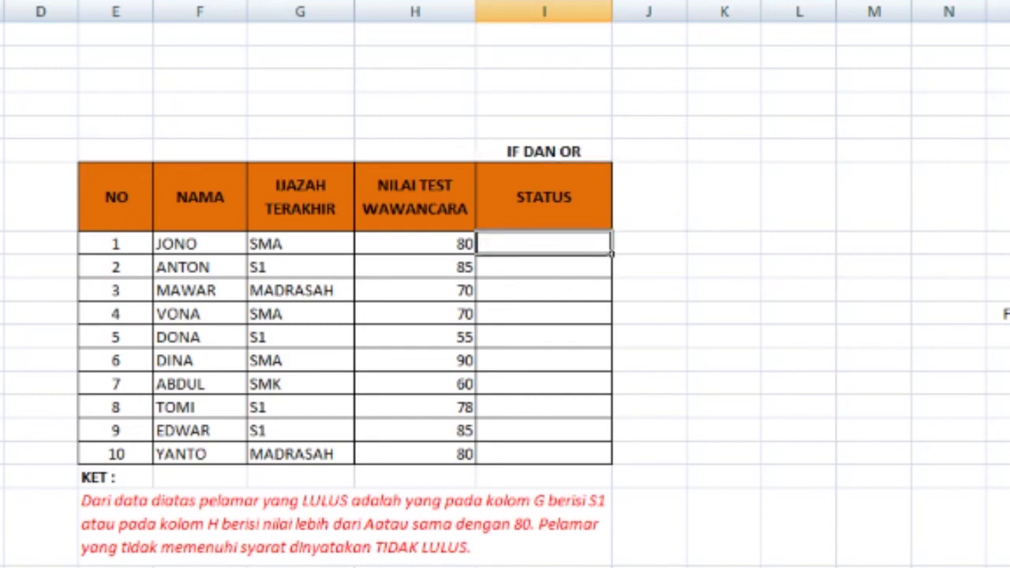
type("=I")
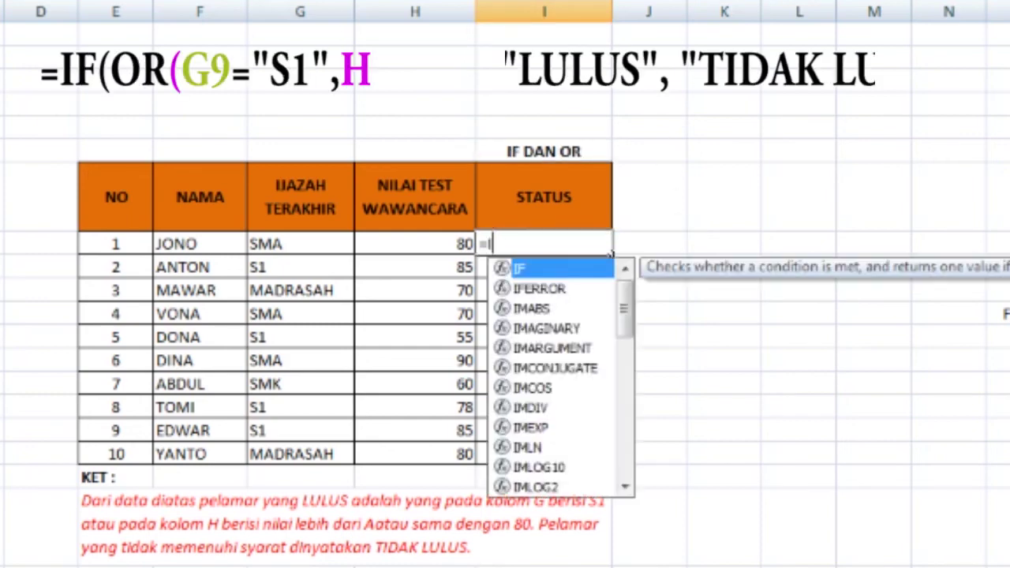
type("F(")
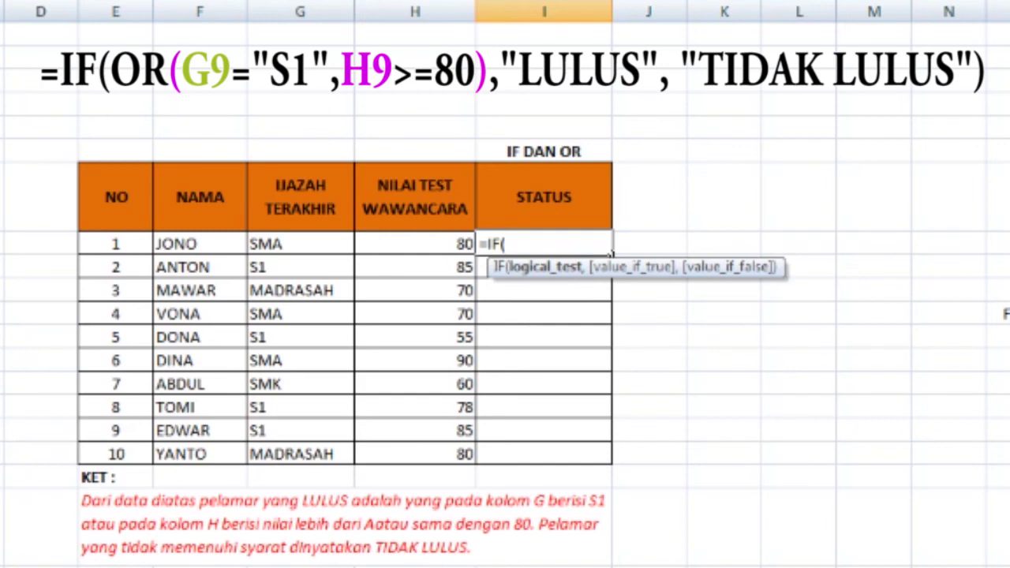
type("OR")
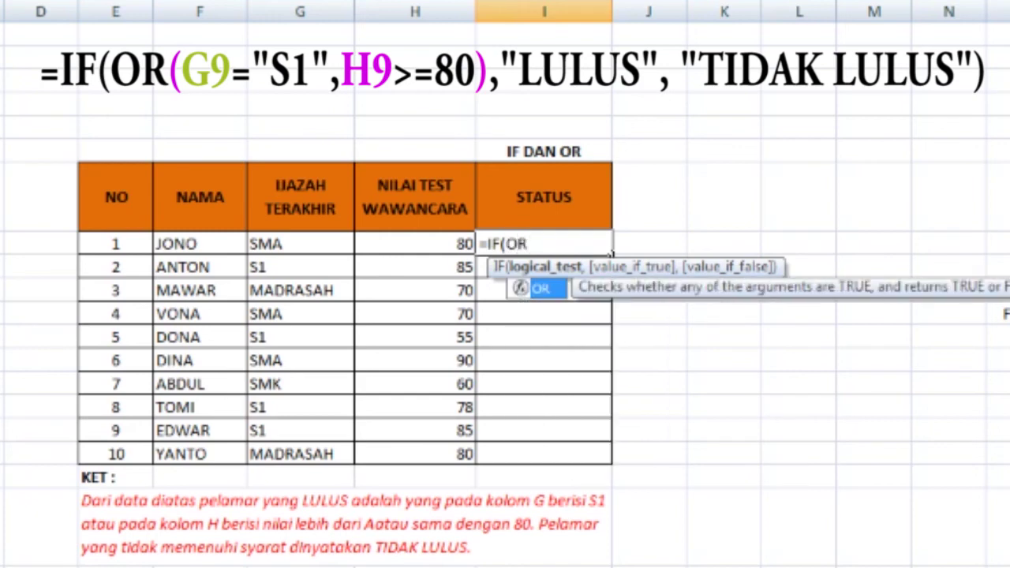
type("(")
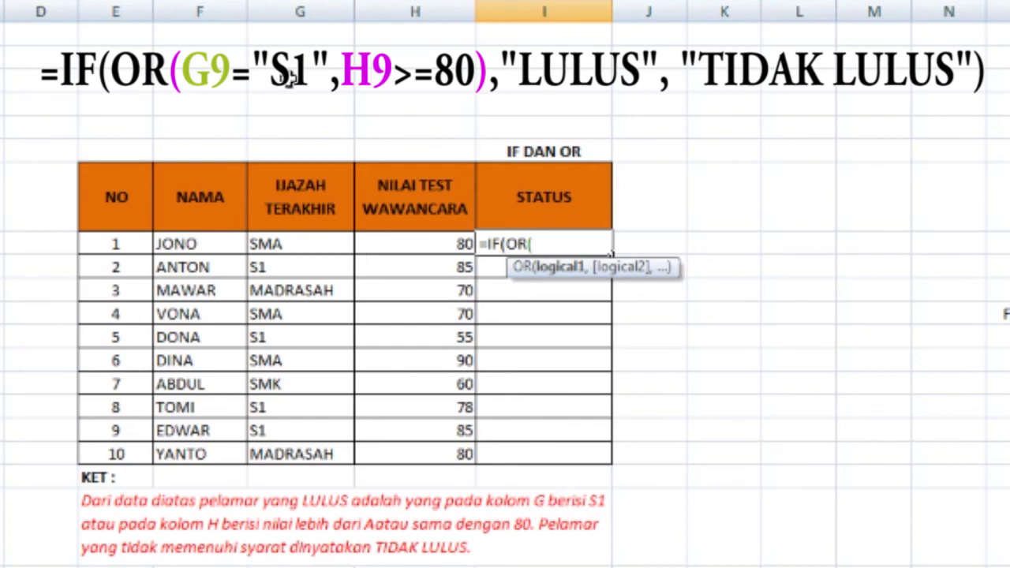
left_click(313, 242)
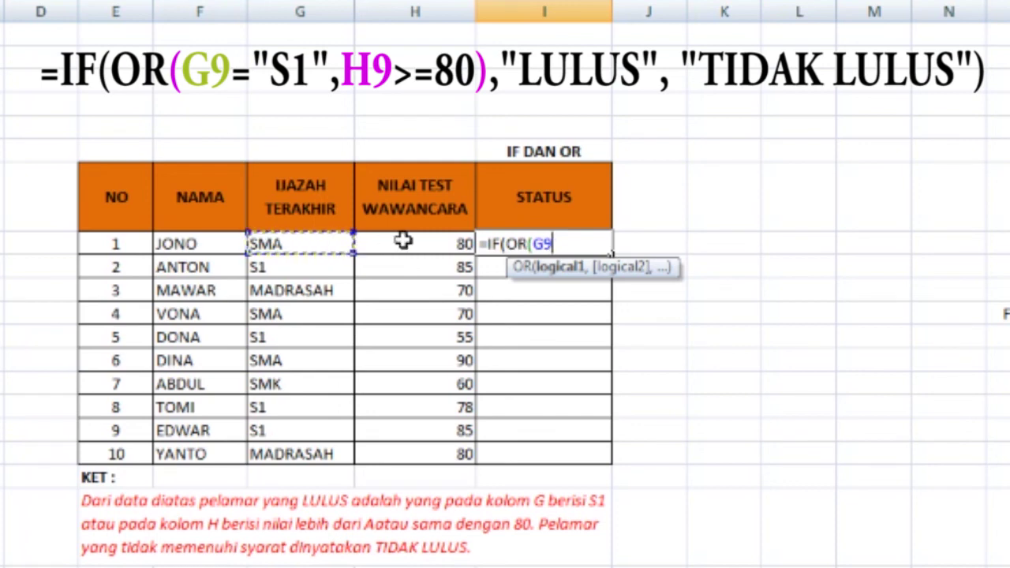
type("=")
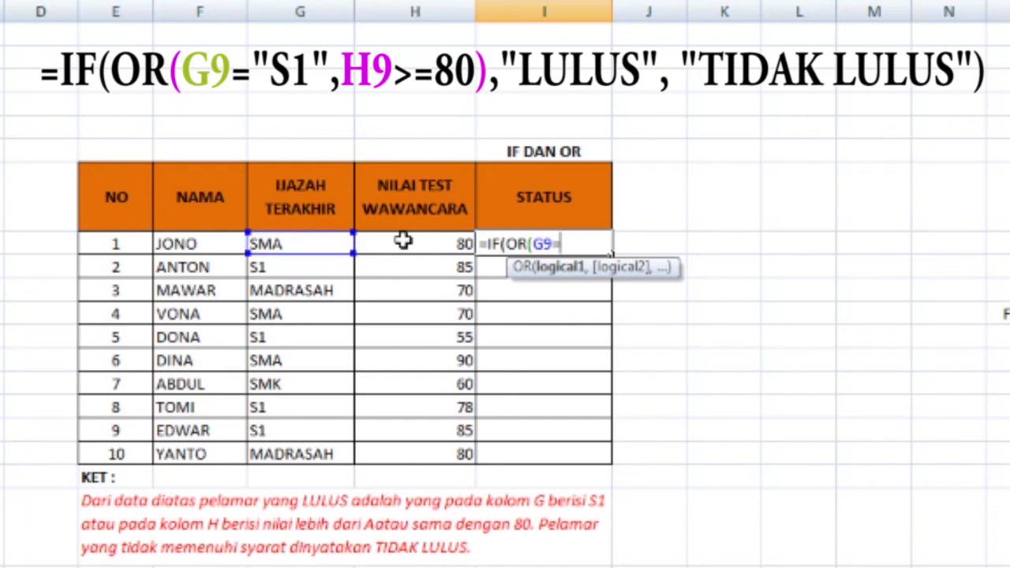
type("S1")
key("BackSpace")
key("BackSpace")
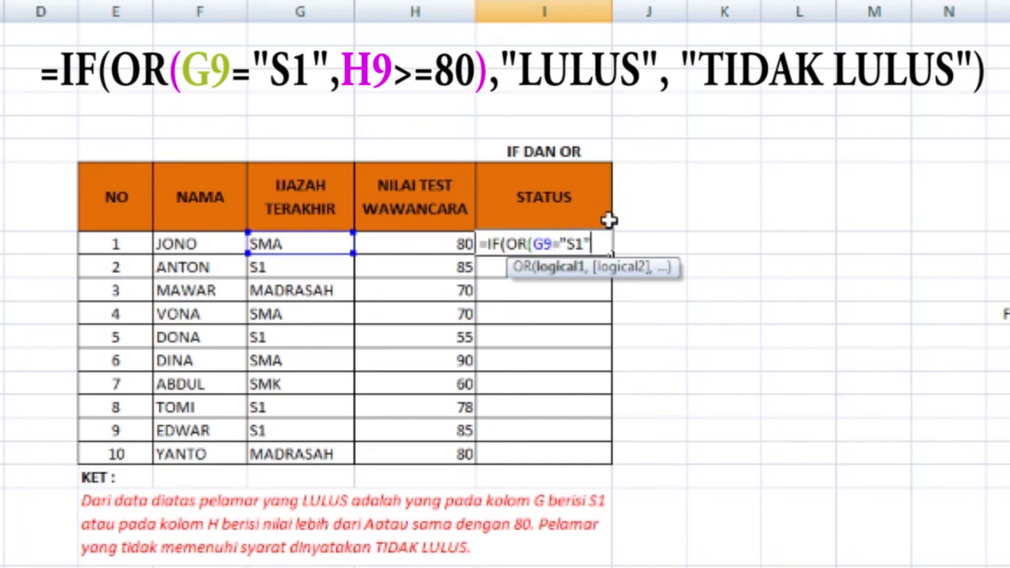
type(",")
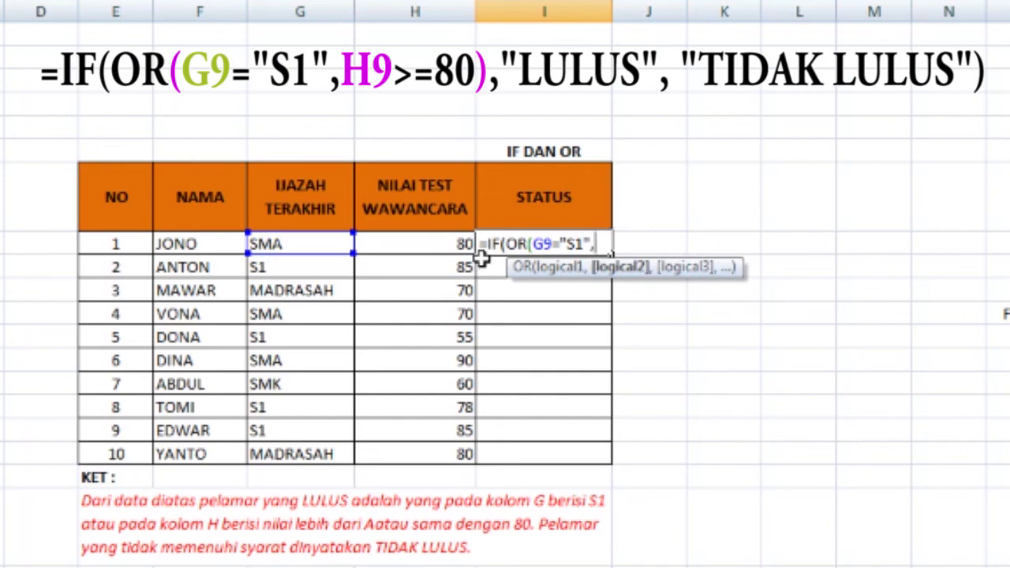
Step: Add the OR condition H9>=80 to the I9 formula, with "LULUS" as the true result and "TIDAK LULUS" as the false result
left_click(435, 245)
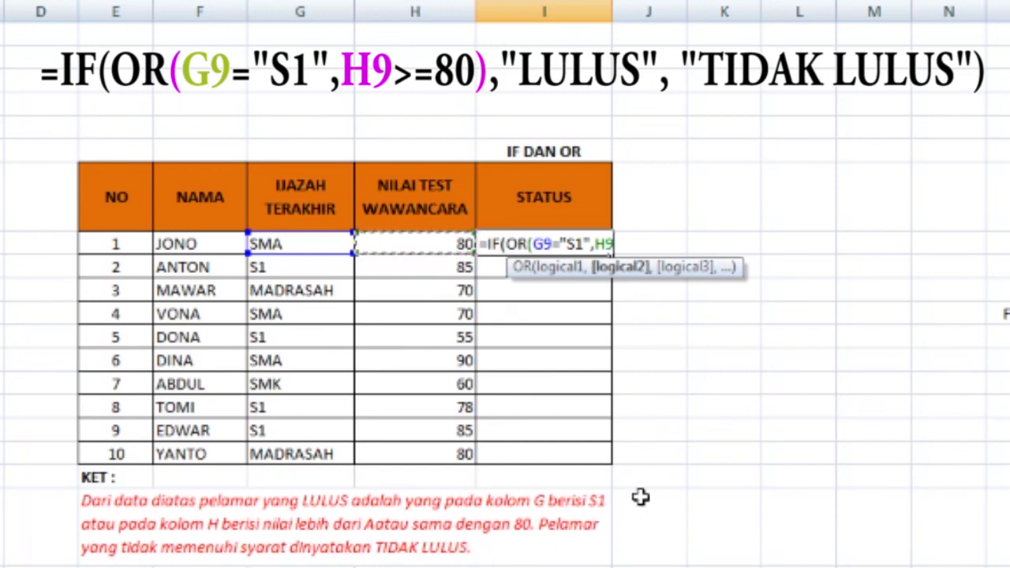
type(">=80")
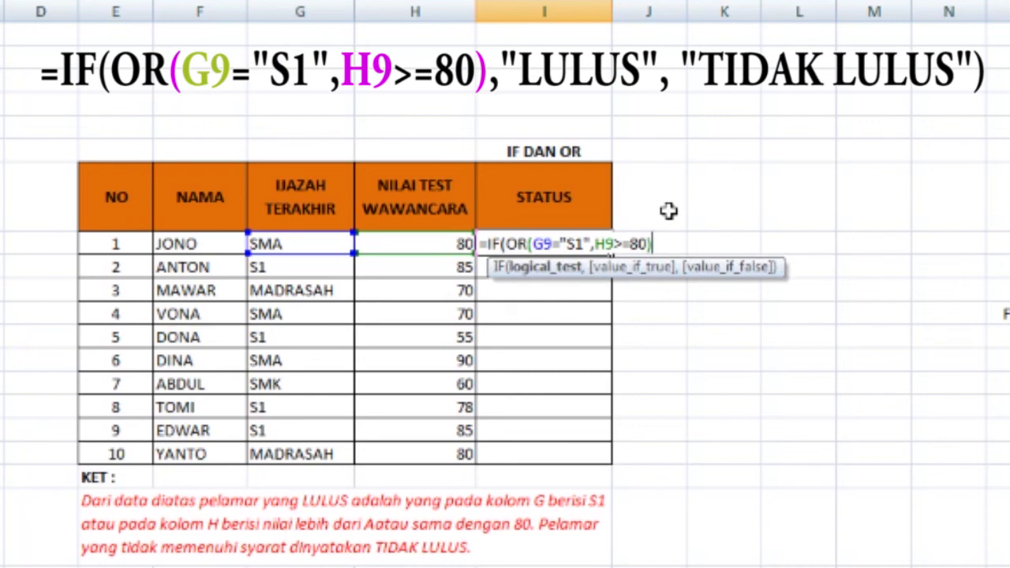
type(",")
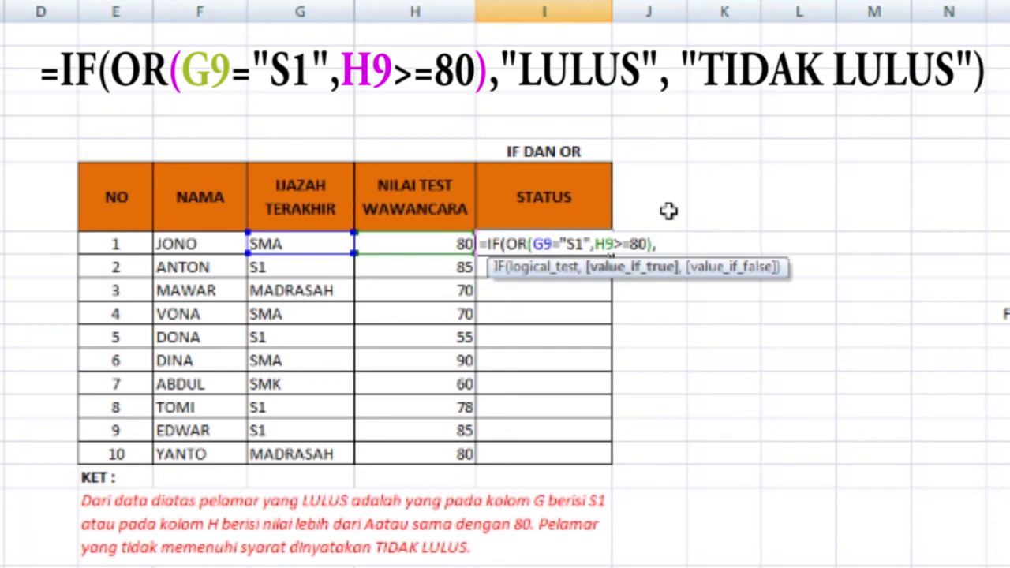
type("\"LULUS")
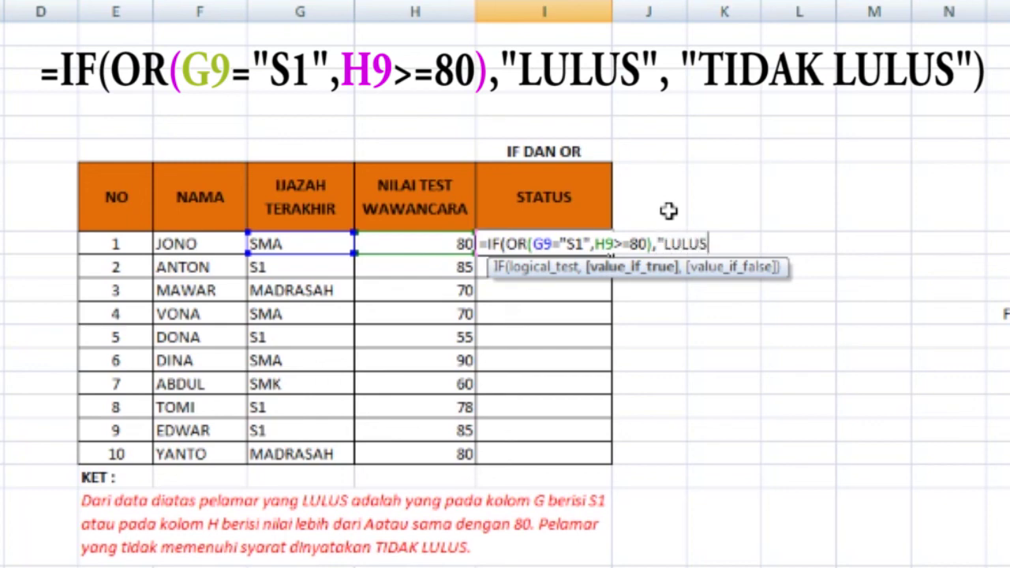
type("\",")
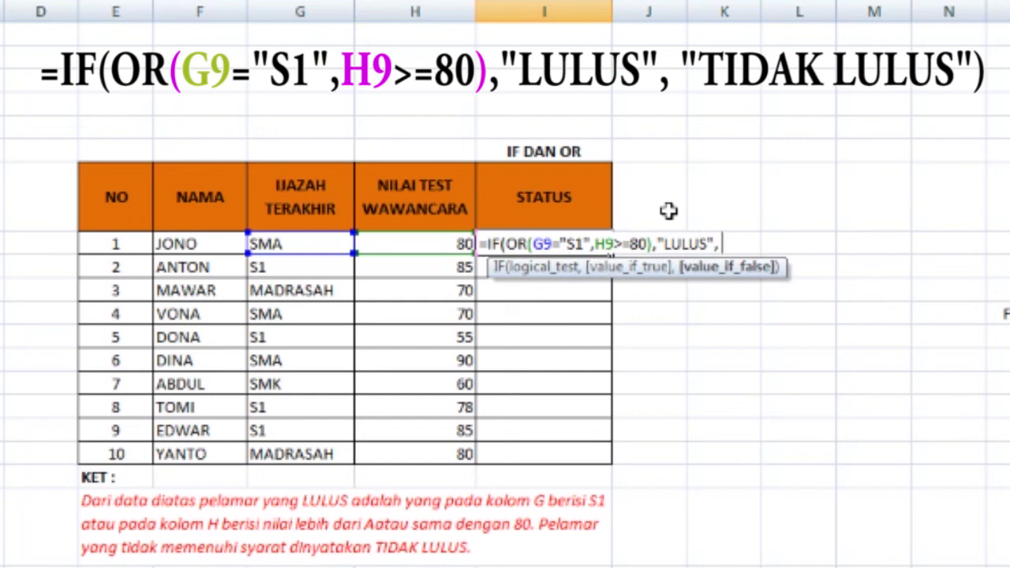
type(" \"TIDAK LUL")
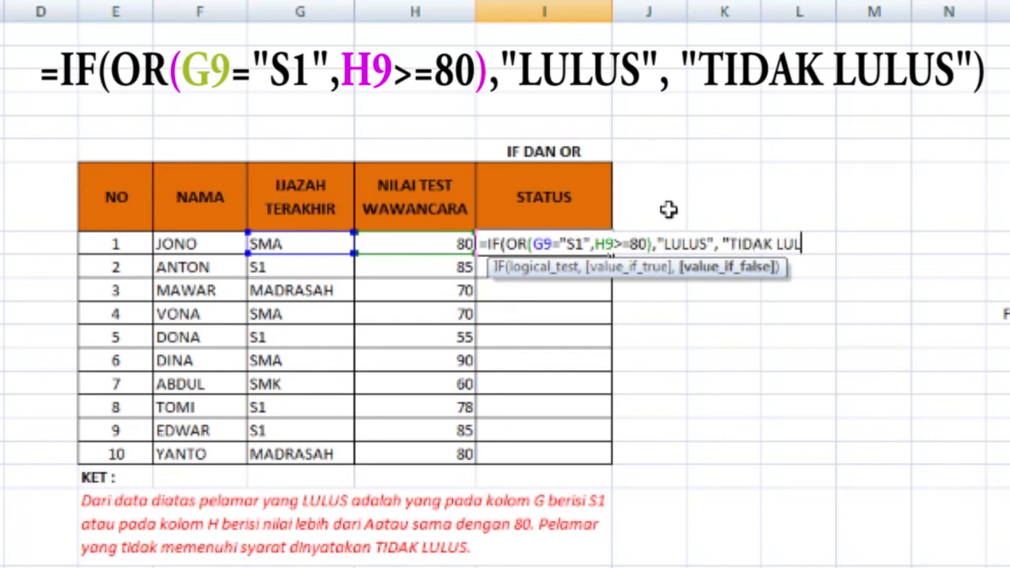
type("US\")")
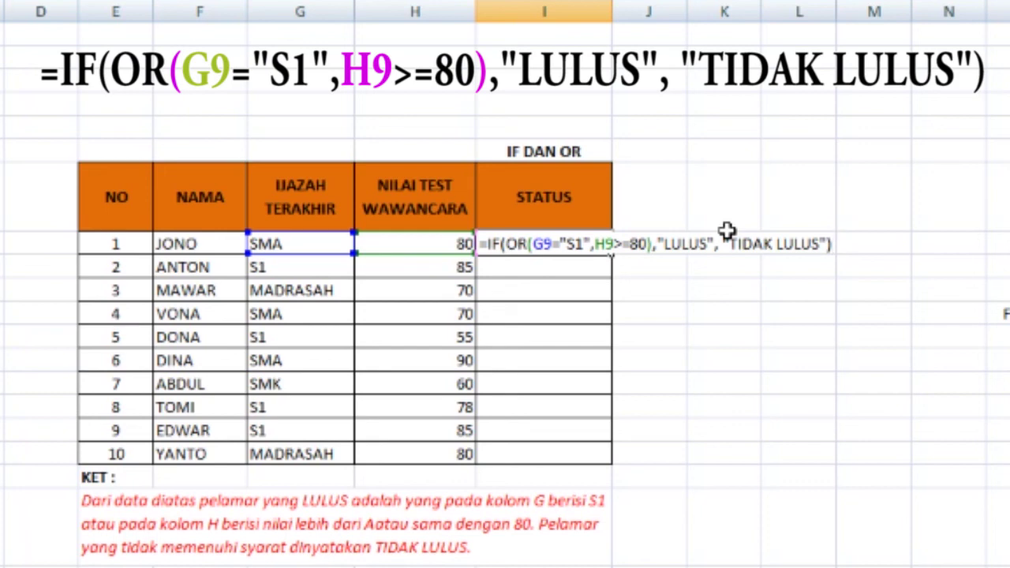
Step: Check the "LULUS" and "TIDAK LULUS" arguments in the I9 formula and commit it
left_click(666, 244)
left_click_drag(709, 246, 664, 246)
left_click(665, 246)
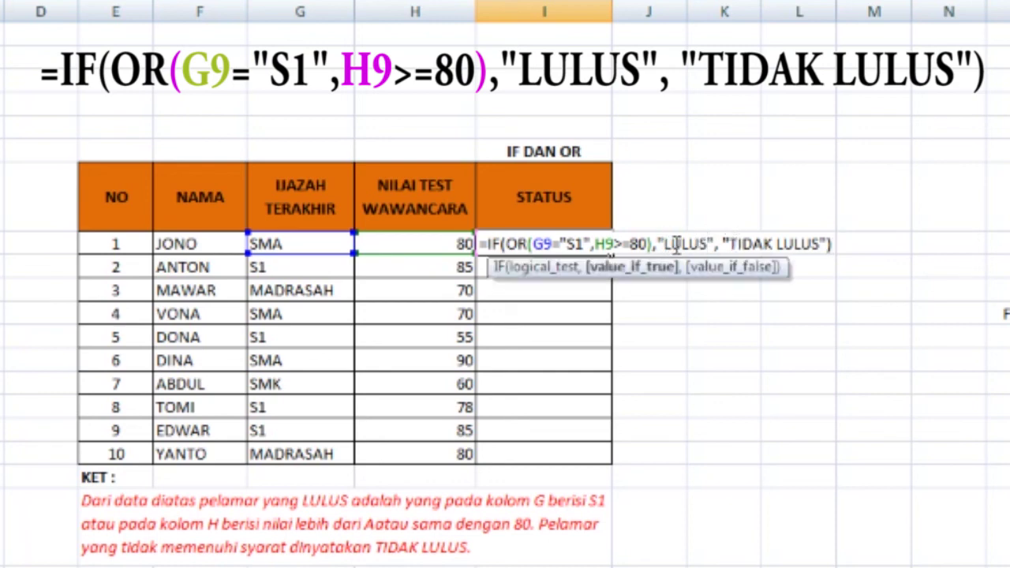
left_click(688, 244)
left_click_drag(727, 244, 819, 251)
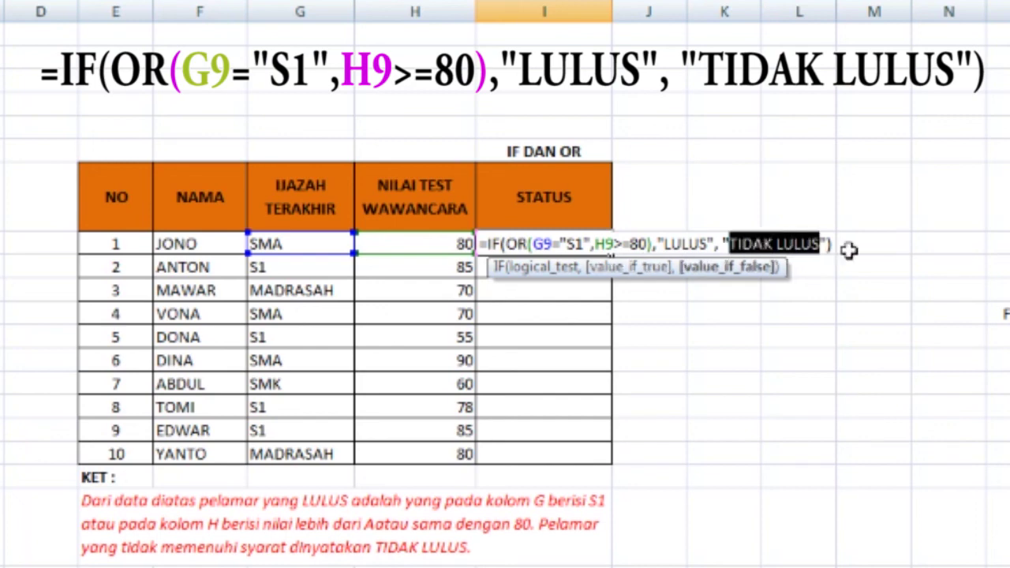
left_click(805, 245)
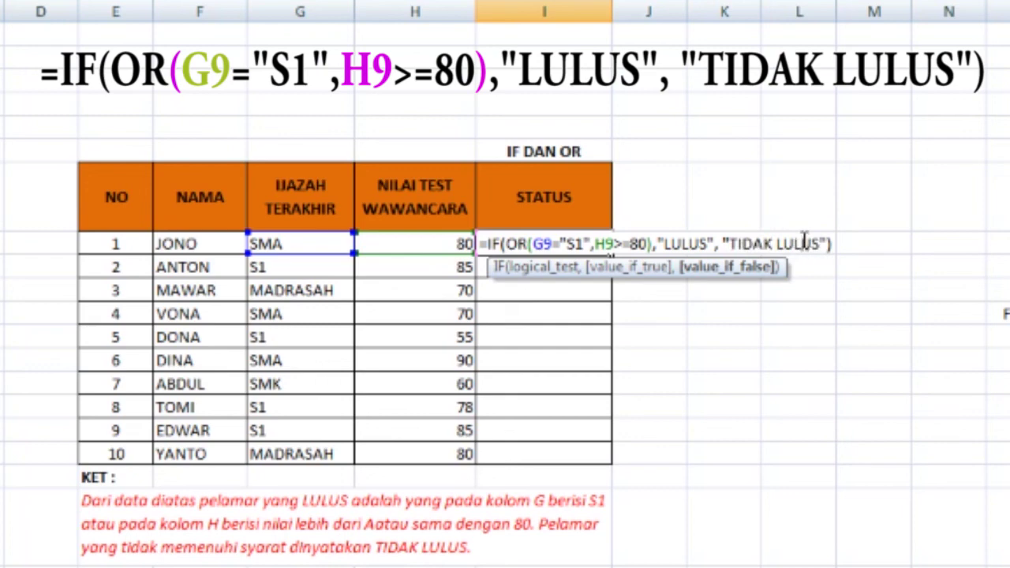
key("Return")
Step: Compare the STATUS result in I9 with the diploma in G9 and the interview score in H9
left_click(585, 244)
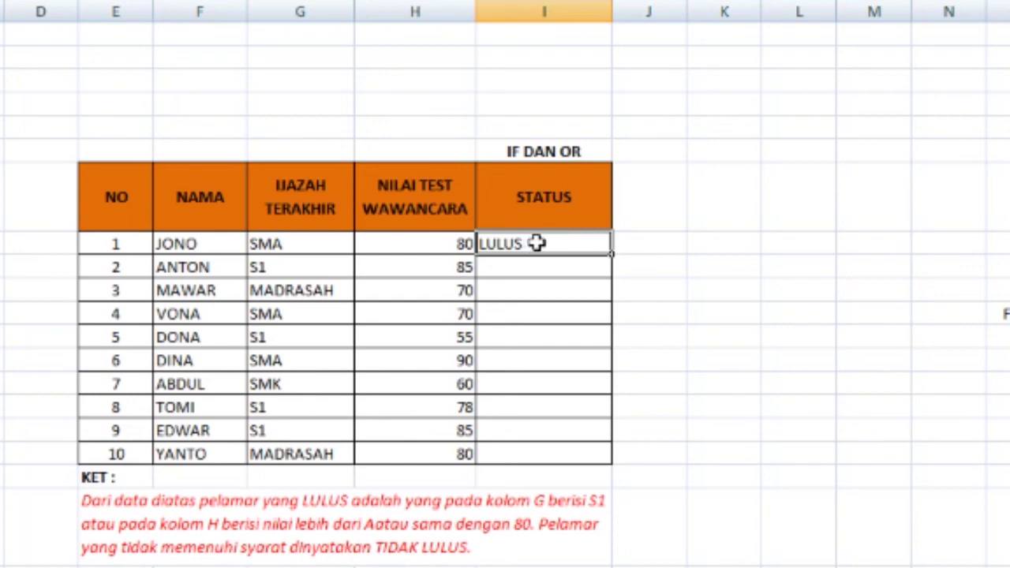
left_click(463, 241)
left_click(299, 235)
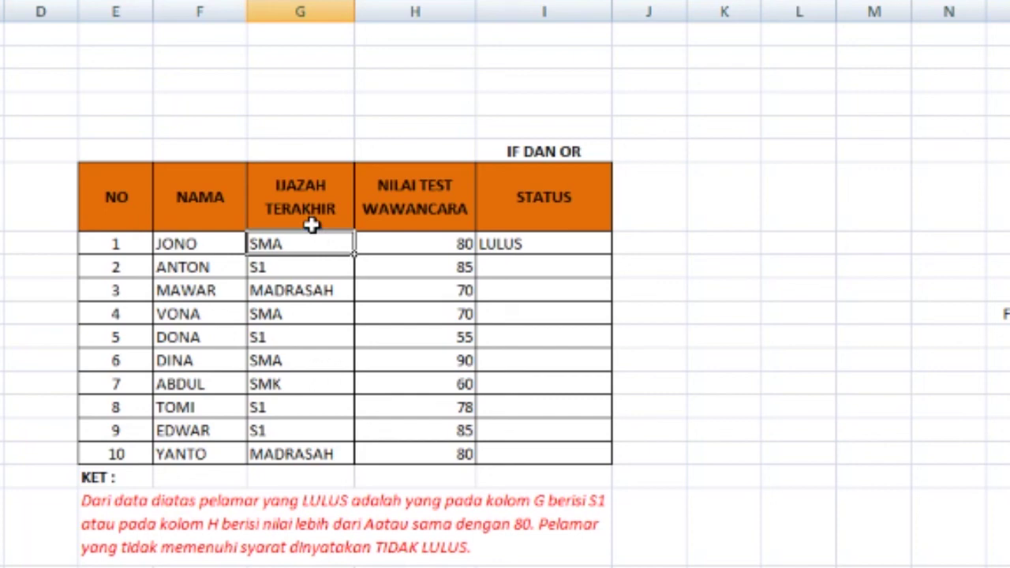
left_click(397, 234)
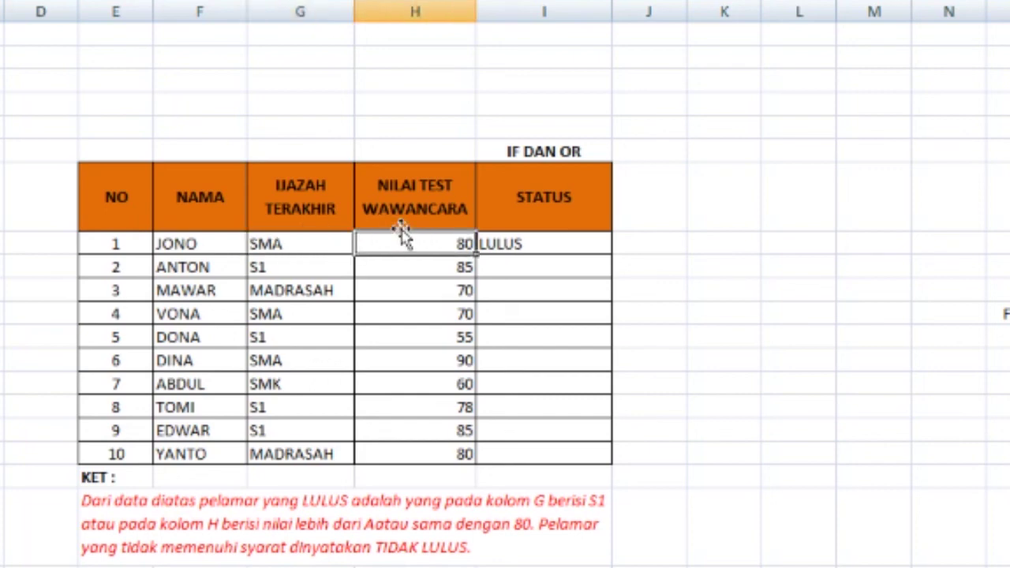
left_click(532, 245)
Step: Begin the STATUS formula in I10 as an IF with a nested OR whose first condition is G10="S1"
left_click(526, 262)
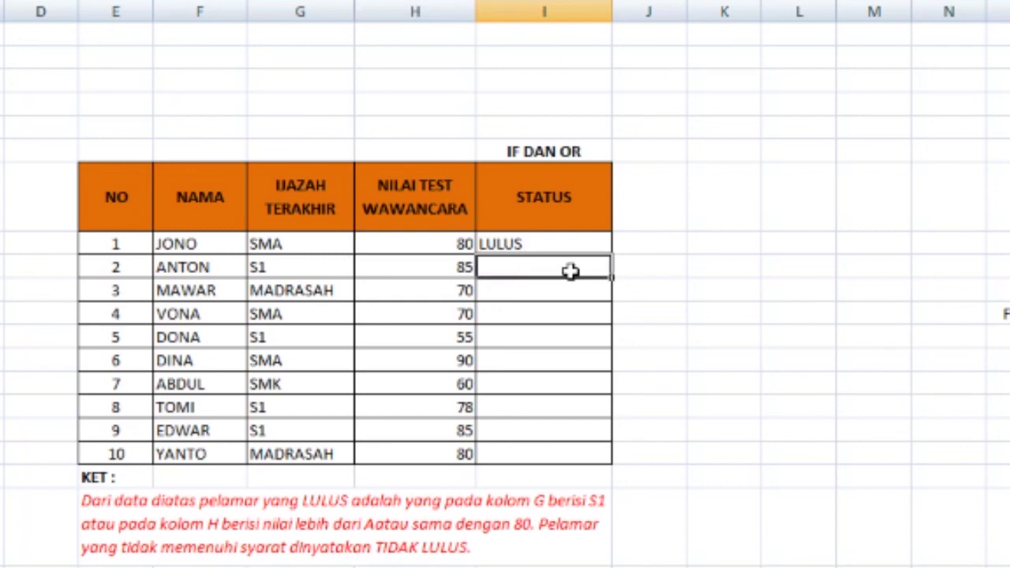
type("=")
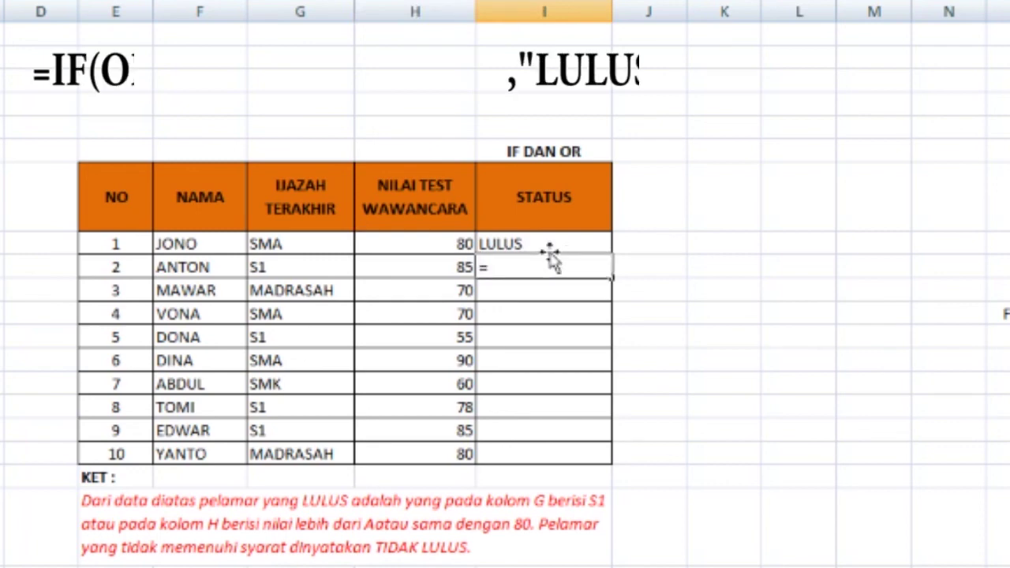
type("ID")
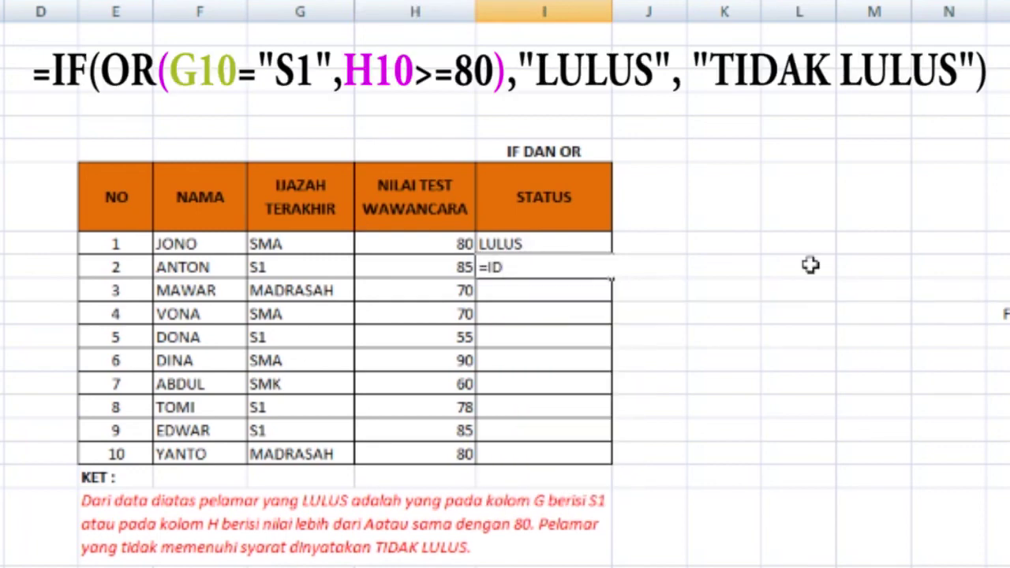
key("BackSpace")
type("F(")
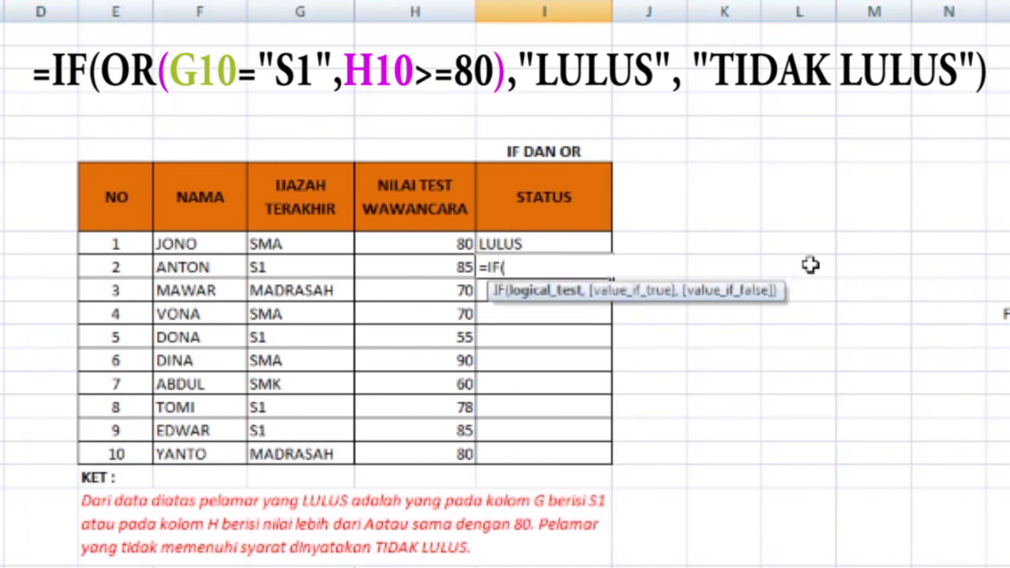
type("OR(")
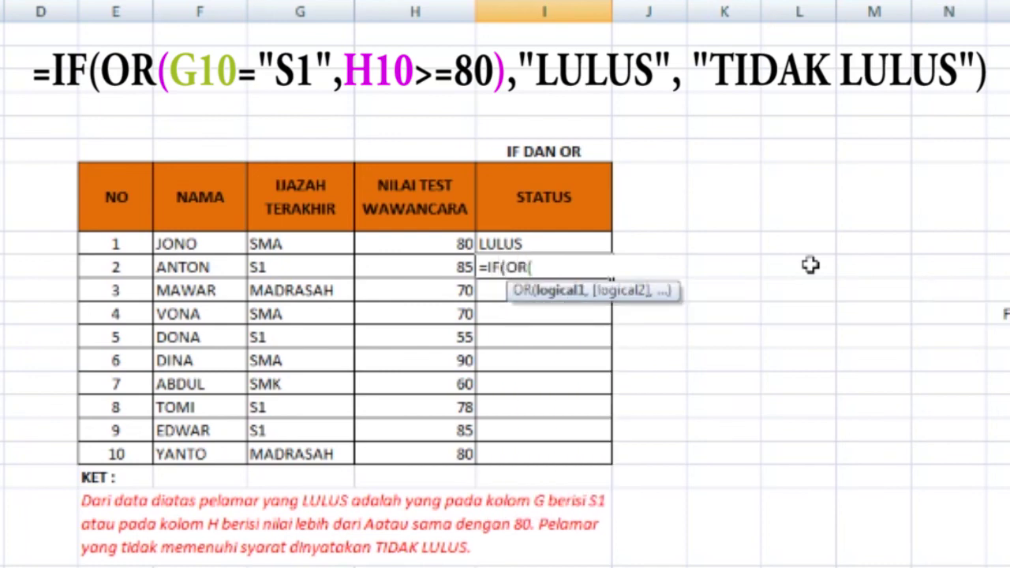
left_click(265, 260)
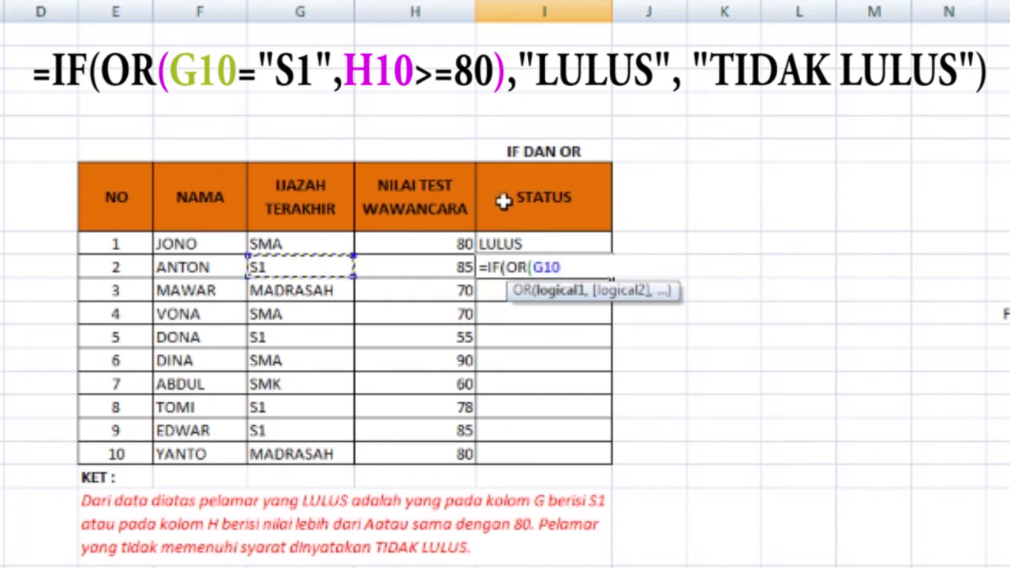
type("=\"S1")
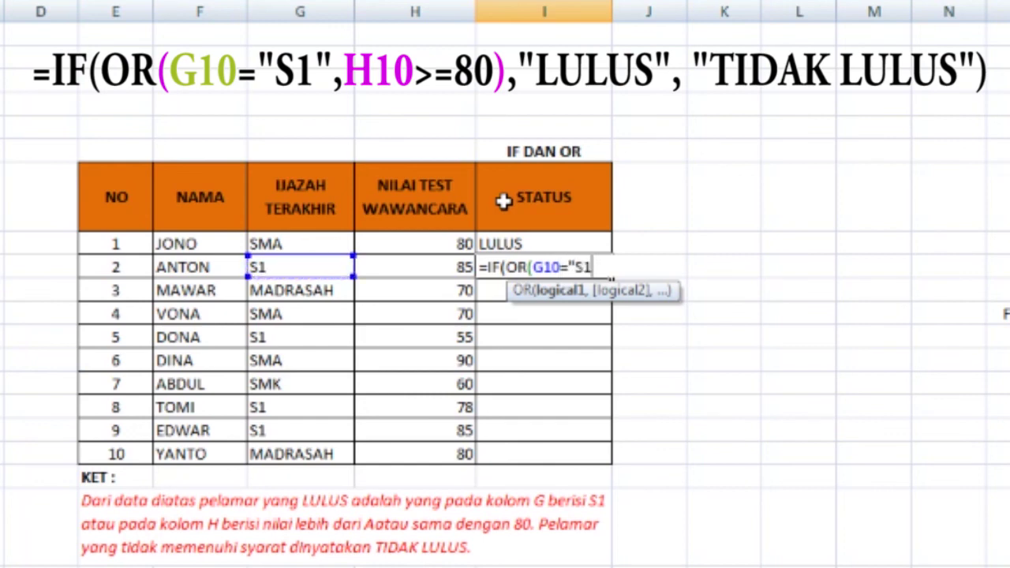
type("\",")
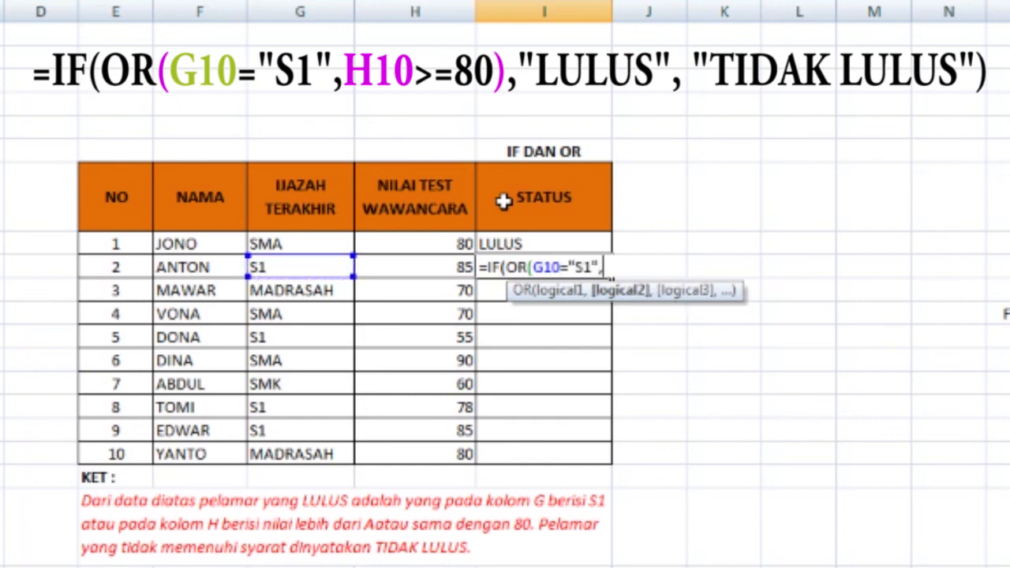
Step: Add H10>=80 as the second OR condition in the I10 formula and close the OR test
left_click(448, 267)
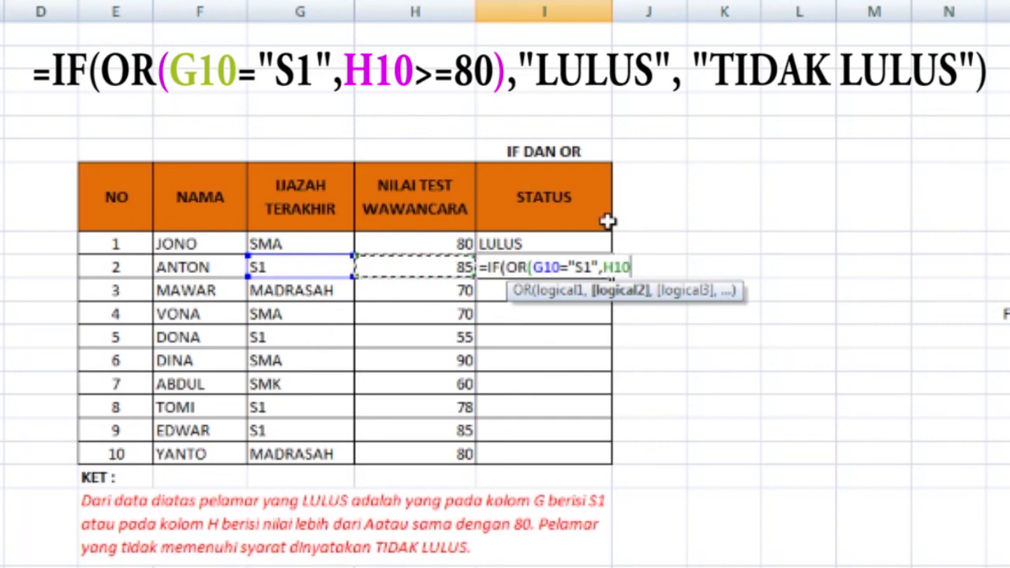
type(">=80")
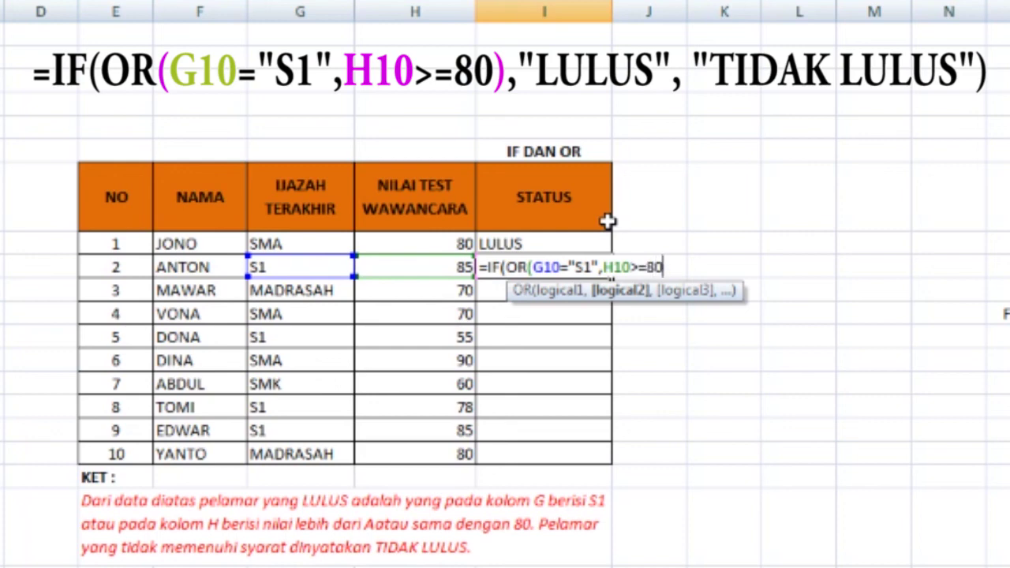
type(")")
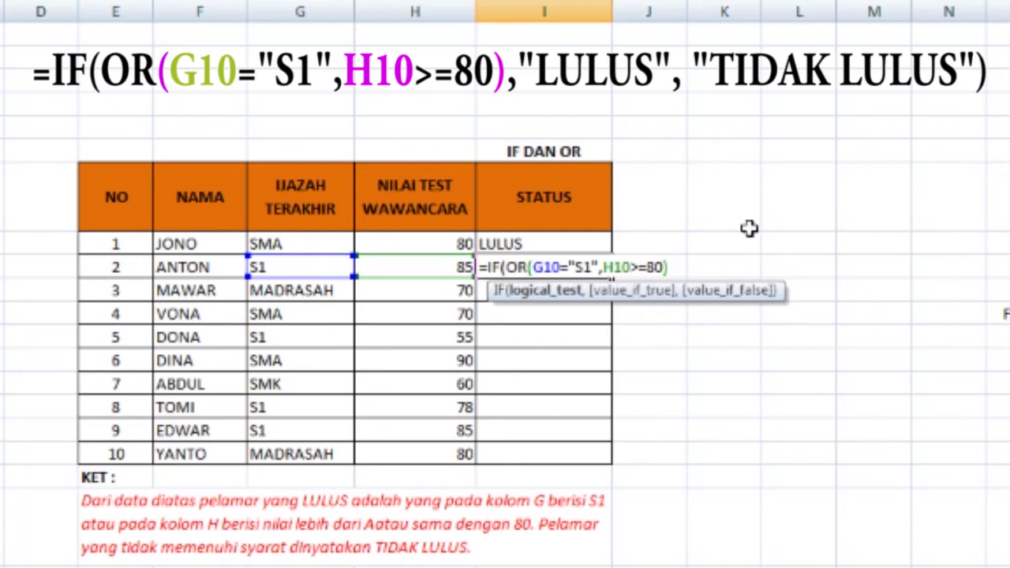
type(",")
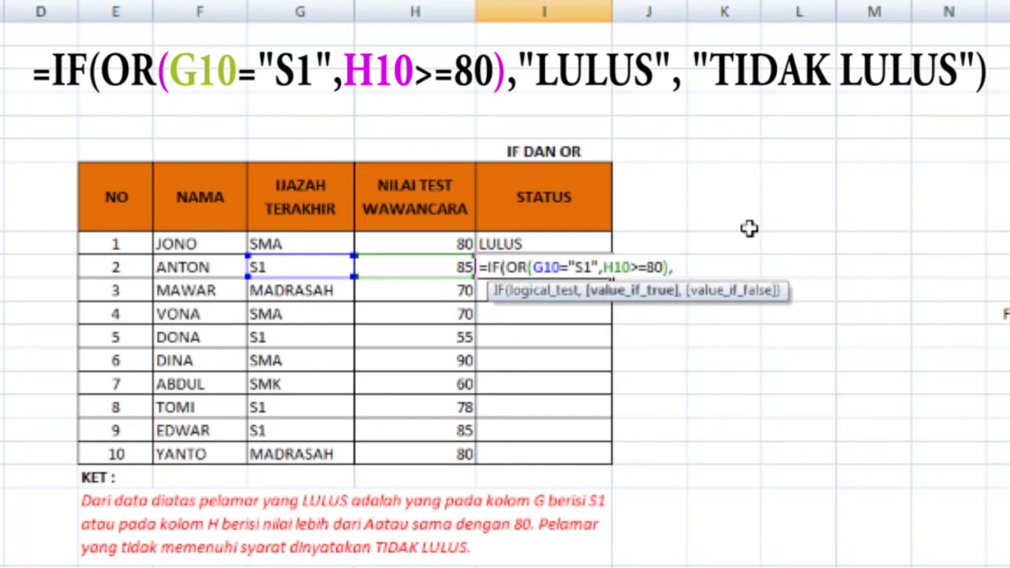
Step: Give the I10 formula "LULUS" as the true result and "TIDAK LULUS" as the false result, and commit it
type("\"LULUS\"")
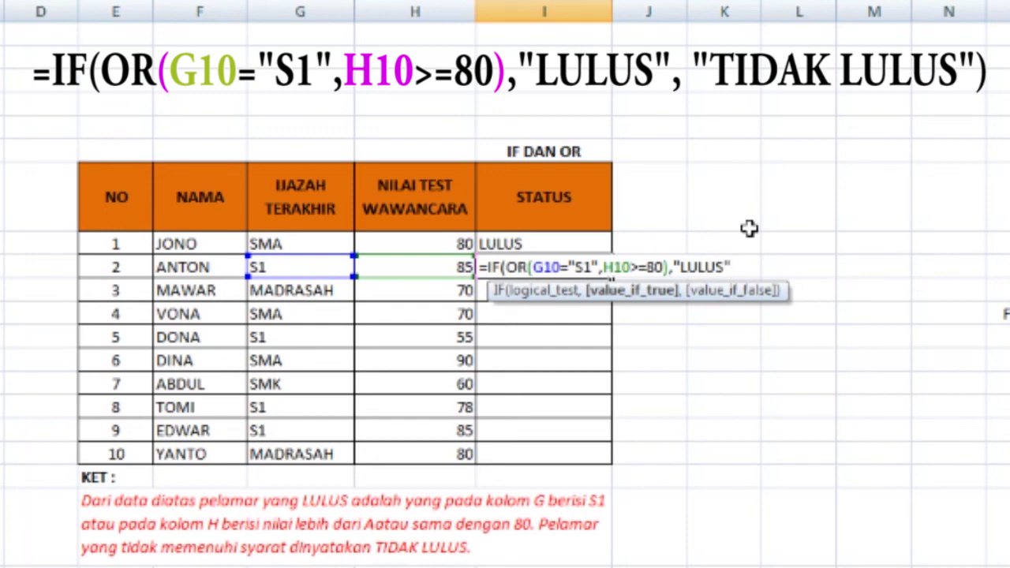
type(",")
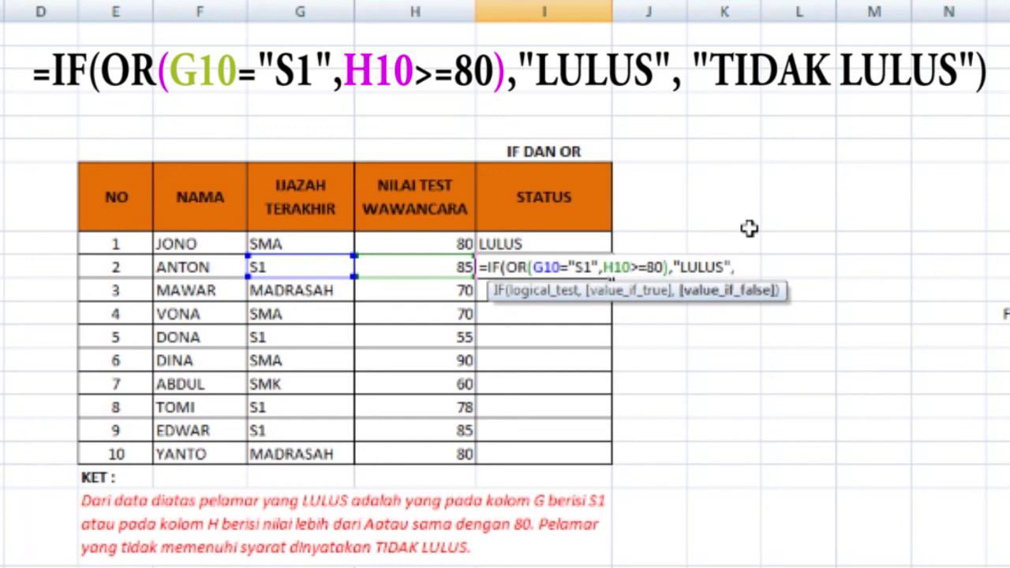
type("\"TIDAK LULUS\"")
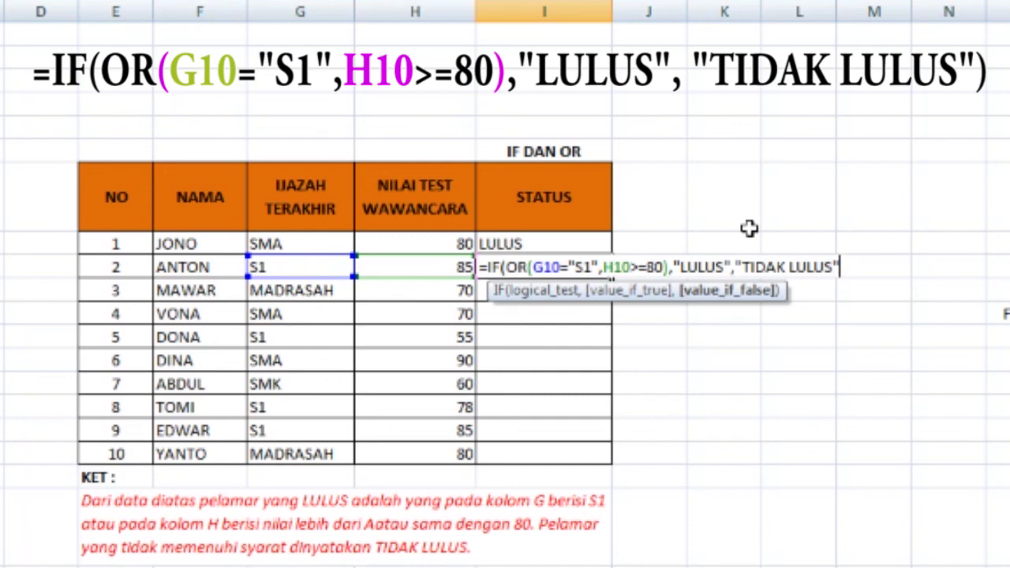
type(")")
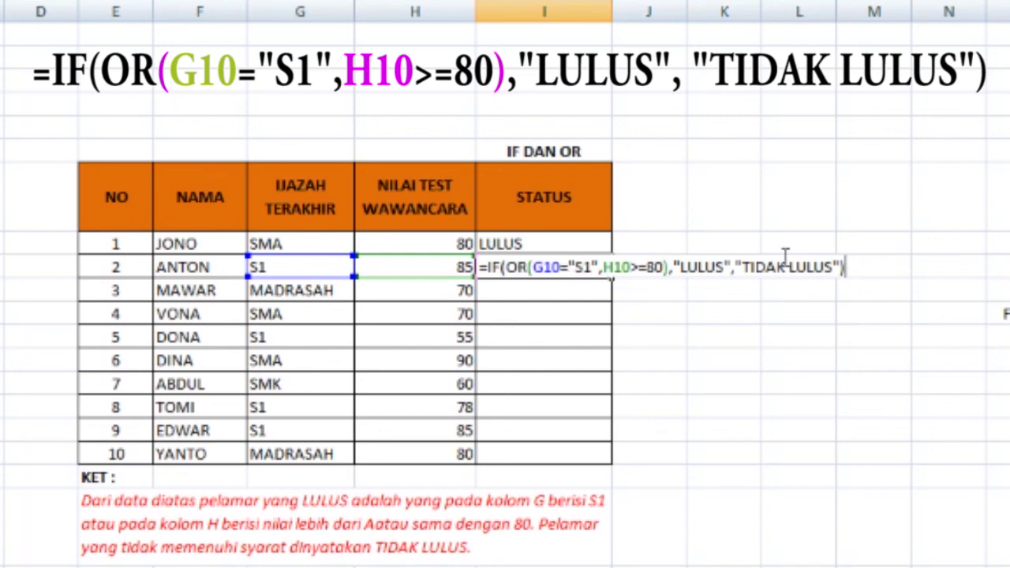
left_click(734, 269)
key("Return")
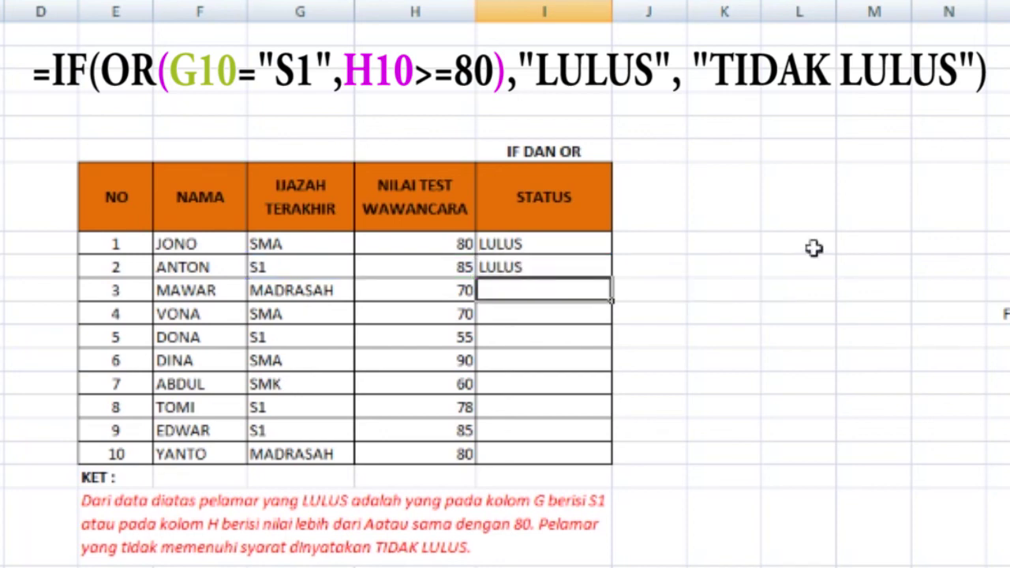
Step: Compare the STATUS result in I10 with the diploma in G10 and the interview score in H10
left_click(525, 267)
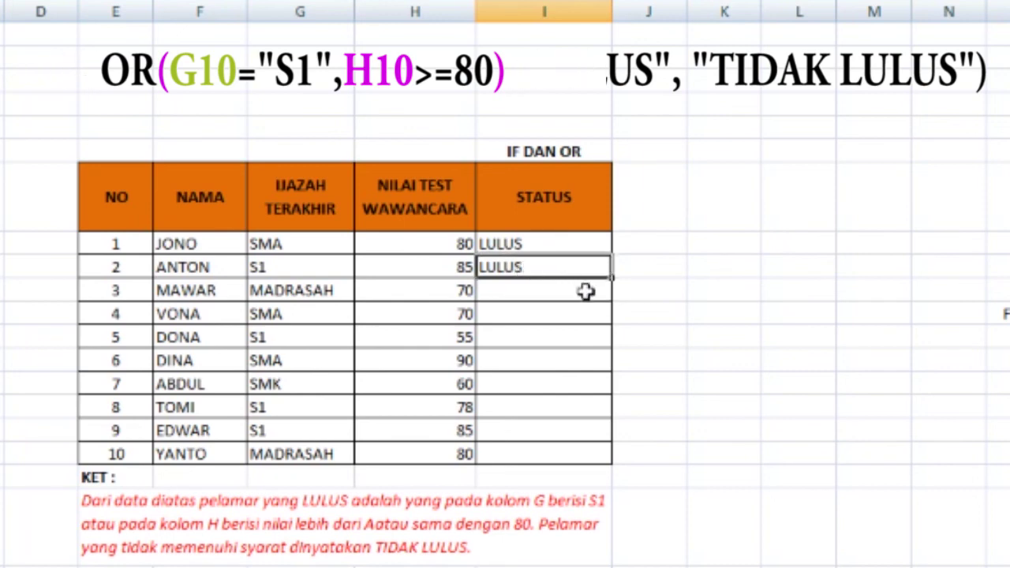
mouse_move(326, 273)
left_mouse_down()
mouse_move(419, 266)
mouse_move(313, 273)
mouse_move(411, 267)
mouse_move(319, 267)
left_mouse_up()
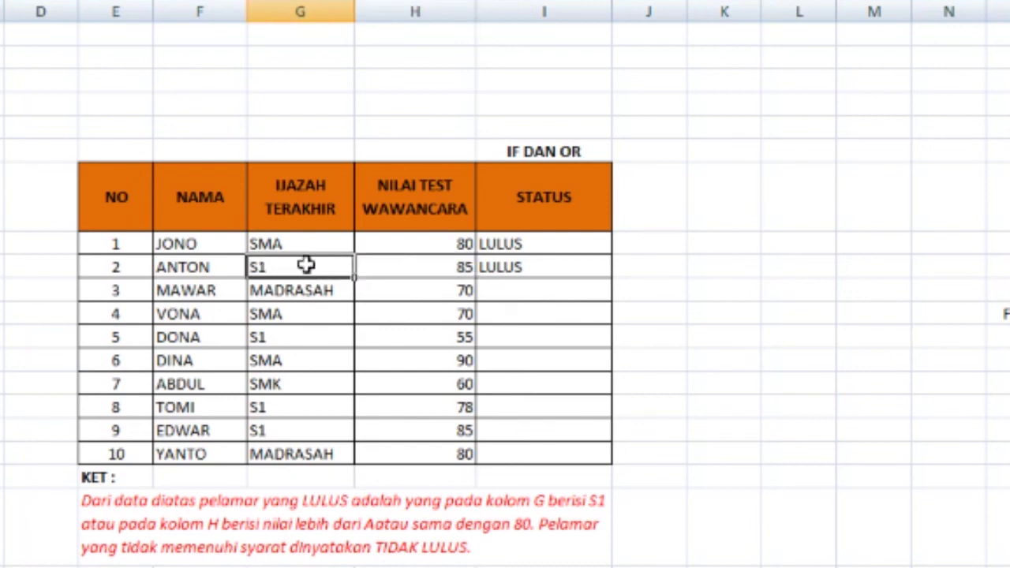
left_click(405, 270)
Step: Copy the STATUS formula from I10 and paste it into I11:I18 for the remaining applicants
left_click(535, 268)
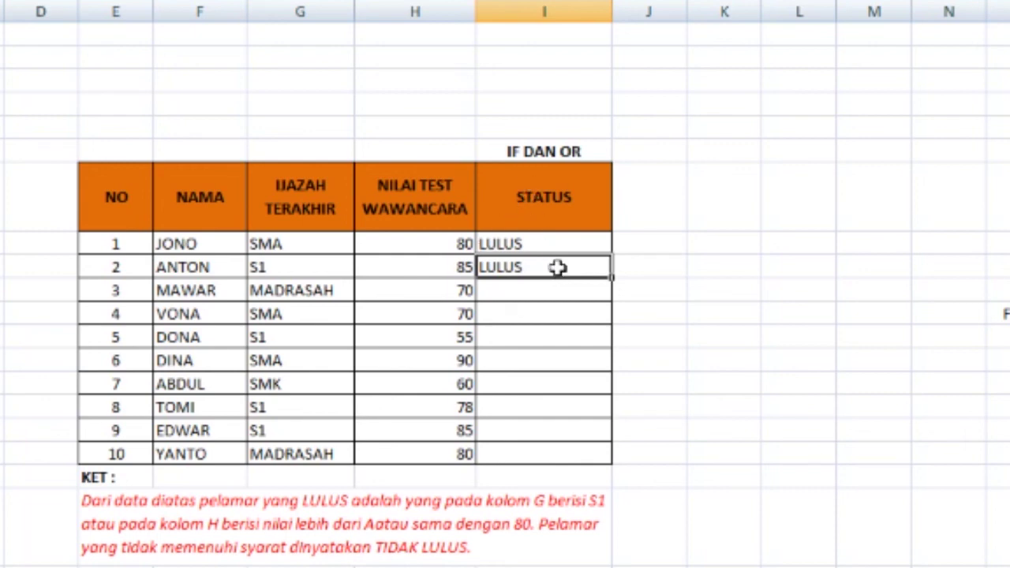
right_click(557, 267)
left_click(604, 308)
left_click_drag(523, 291, 528, 451)
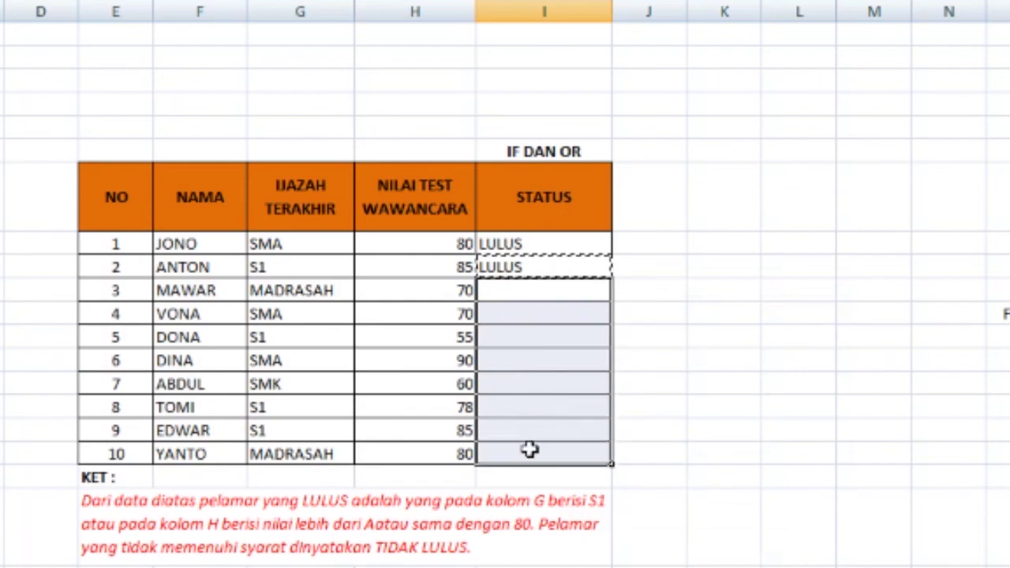
right_click(552, 311)
left_click(573, 6)
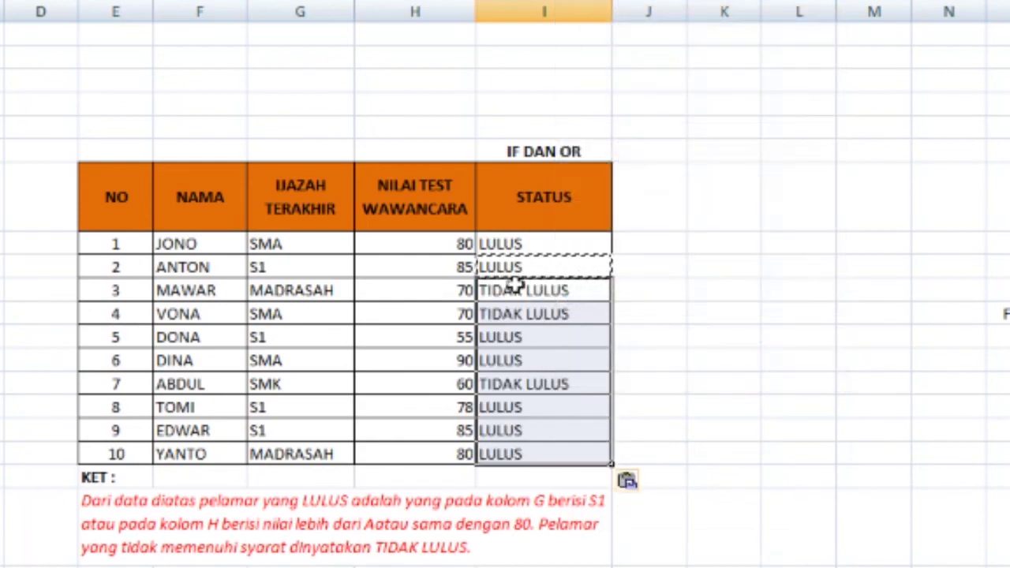